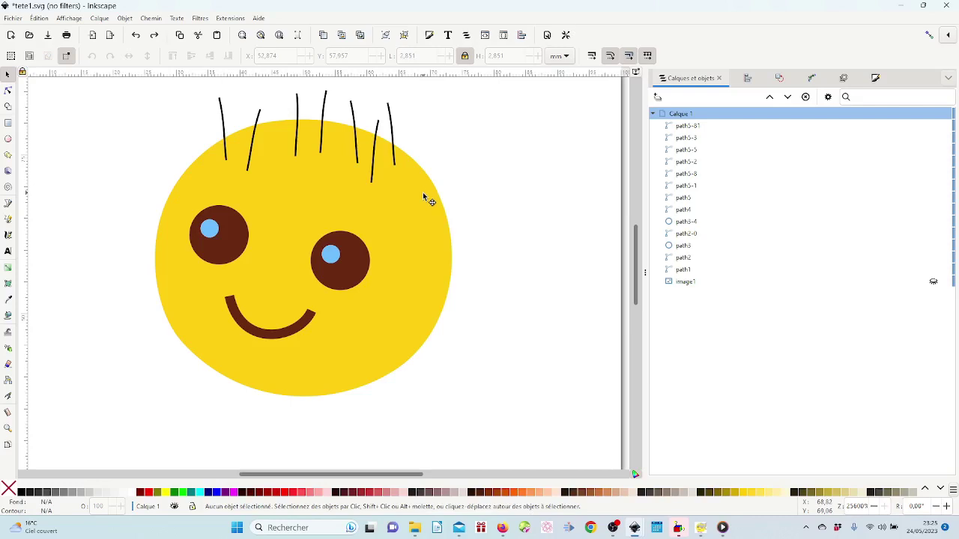
- Open the Ink/Stitch embroidery parameters for the yellow face shape and rewind its stitch simulation to stitch 1171
click(424, 197)
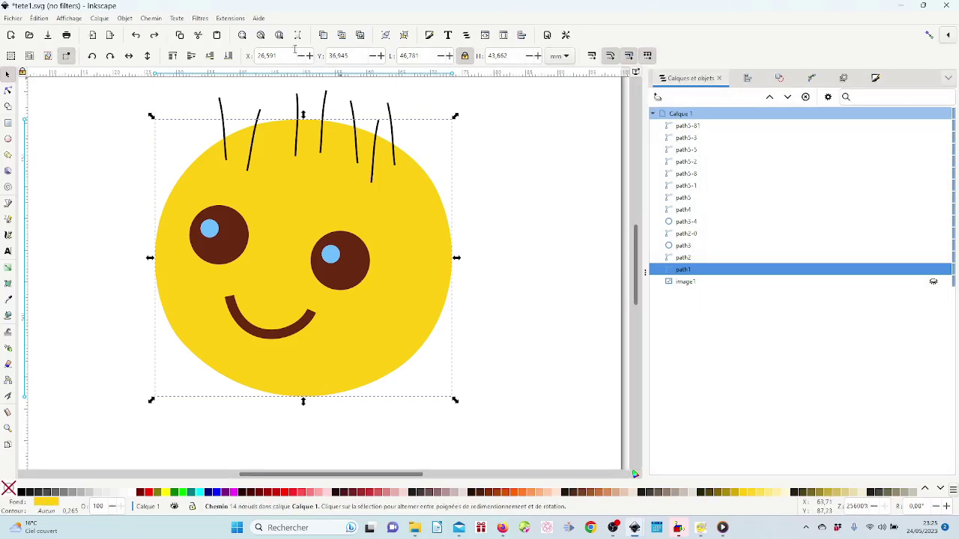
click(230, 19)
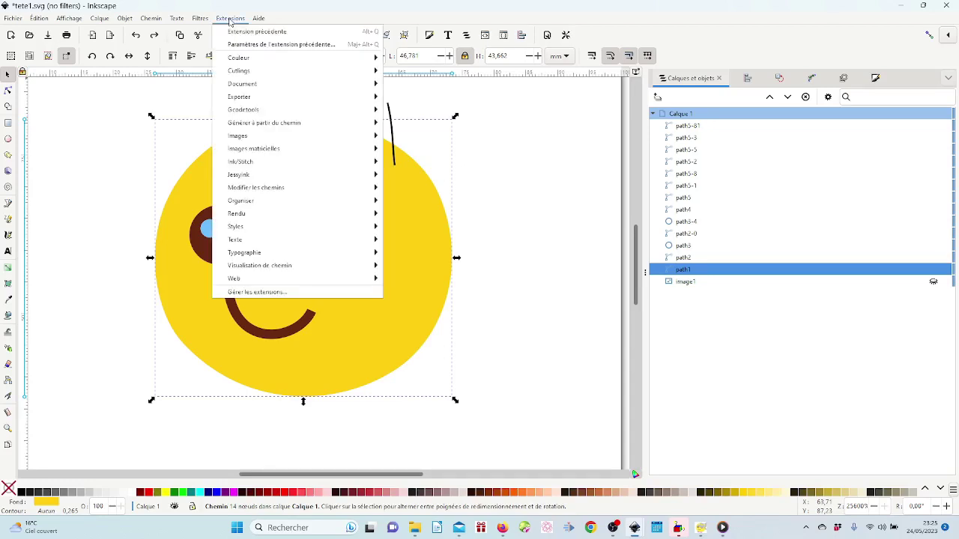
mouse_move(245, 165)
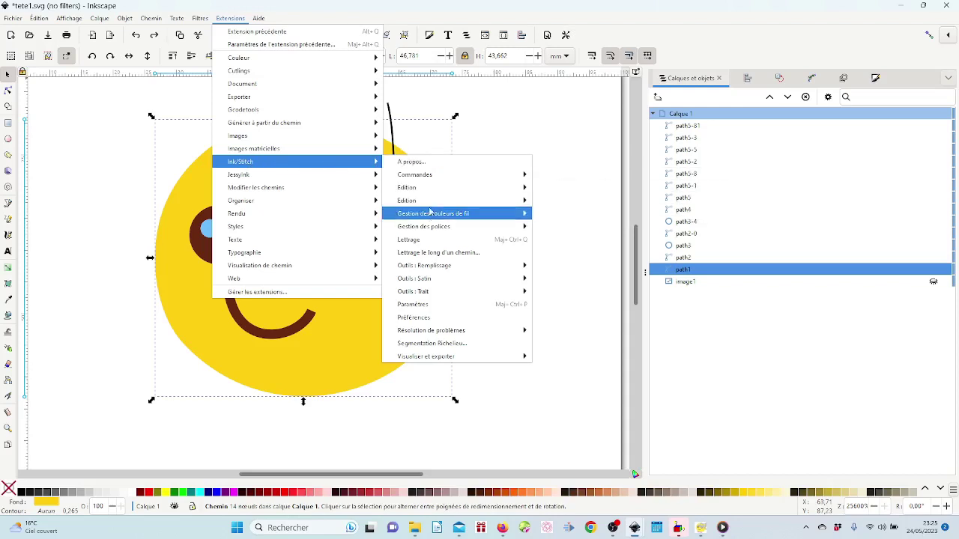
mouse_move(431, 293)
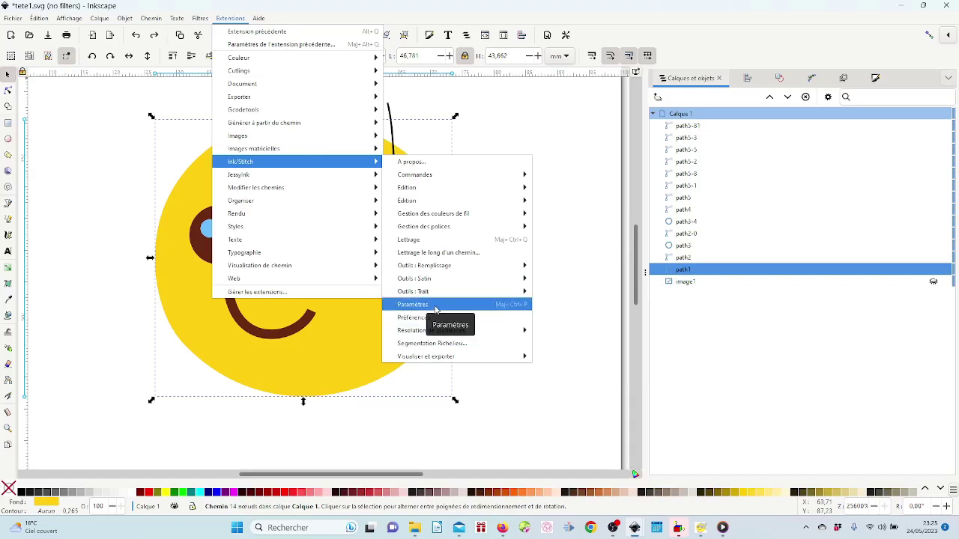
click(434, 307)
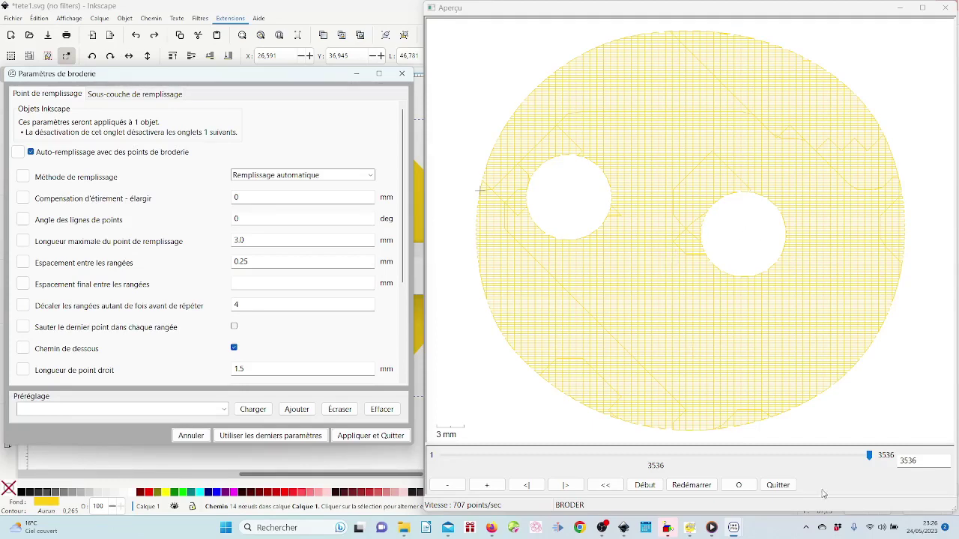
mouse_move(871, 458)
mouse_down()
mouse_move(457, 459)
mouse_move(442, 469)
mouse_move(456, 459)
mouse_move(881, 447)
mouse_move(474, 454)
mouse_move(601, 454)
mouse_move(530, 454)
mouse_move(585, 455)
mouse_up()
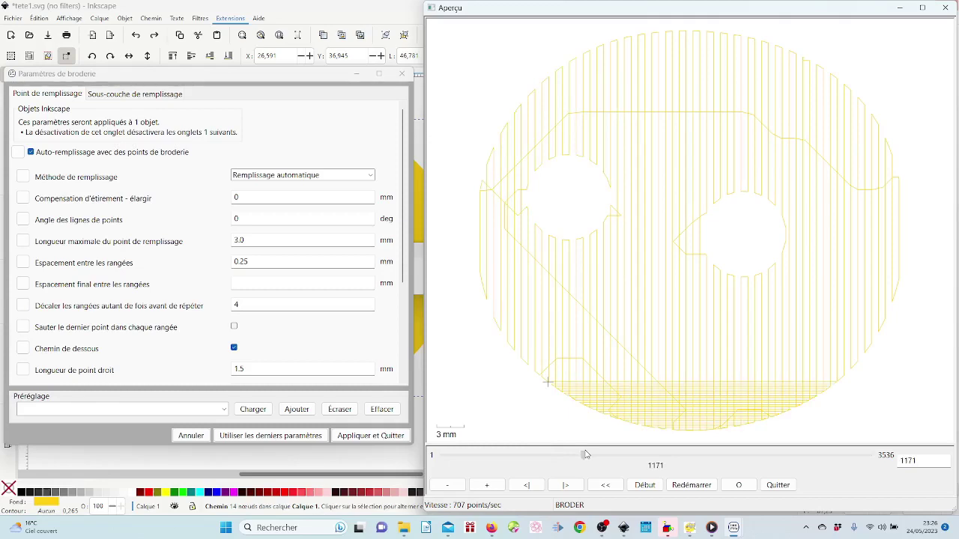
- Set the spacing between stitch rows in the face's fill underlay to 3 mm
click(135, 95)
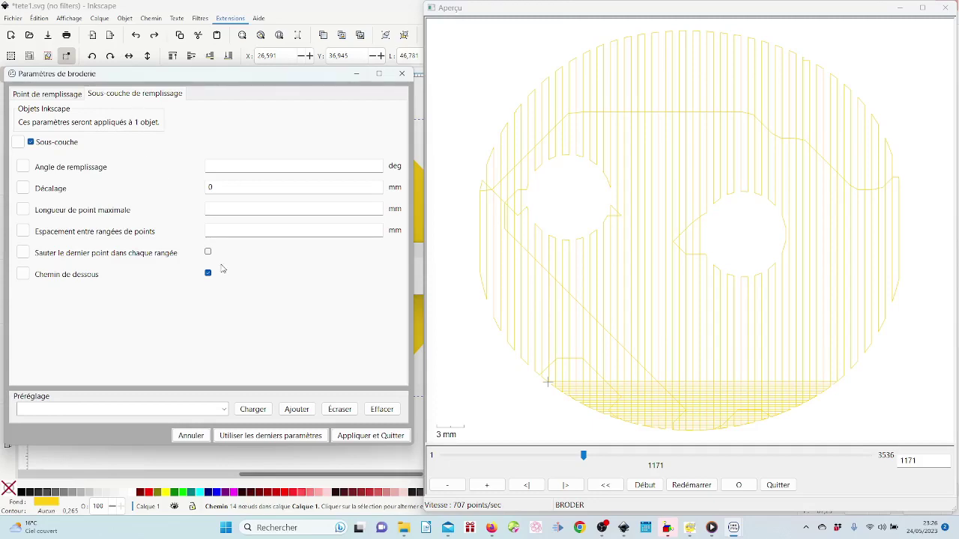
click(211, 231)
text(3)
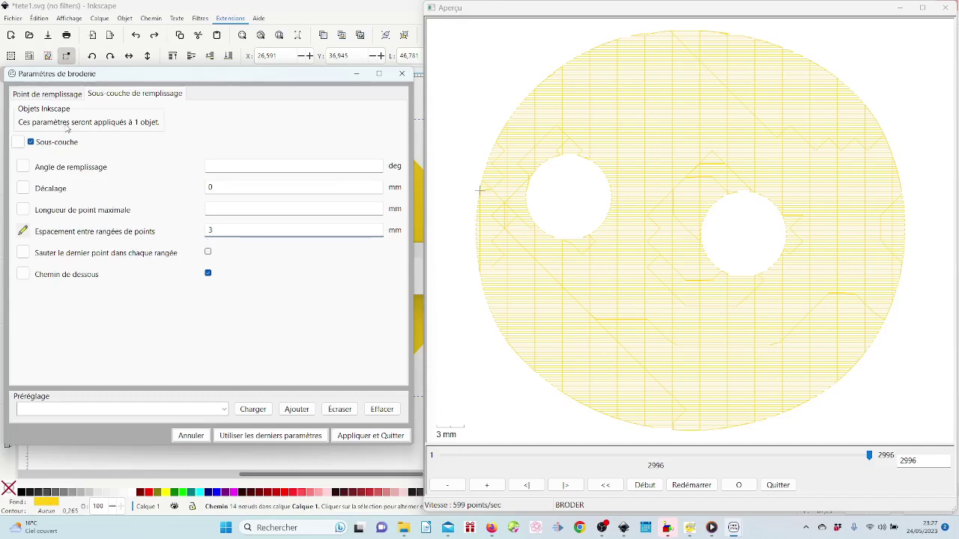
- Keep the automatic fill method for the face's fill stitch and set its stitch line angle to 45 degrees
click(46, 95)
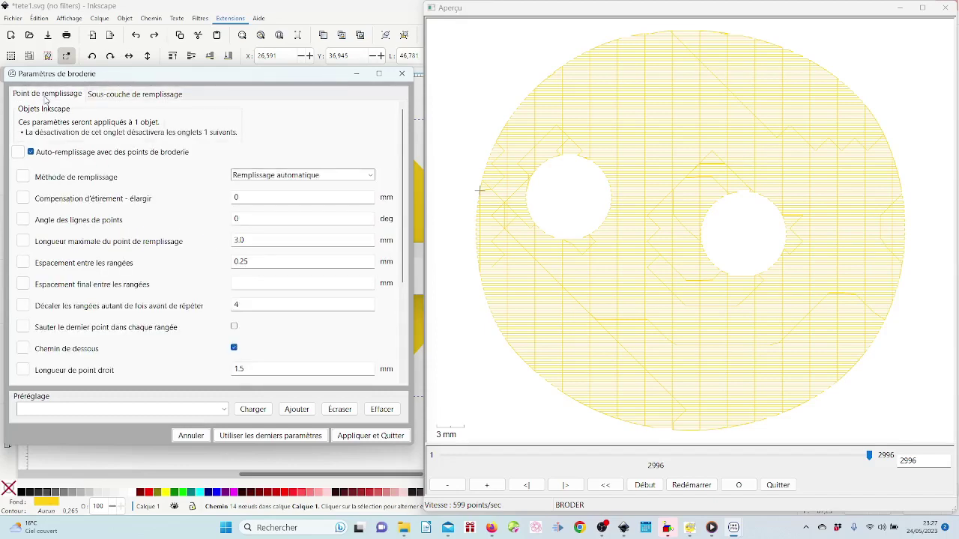
click(368, 178)
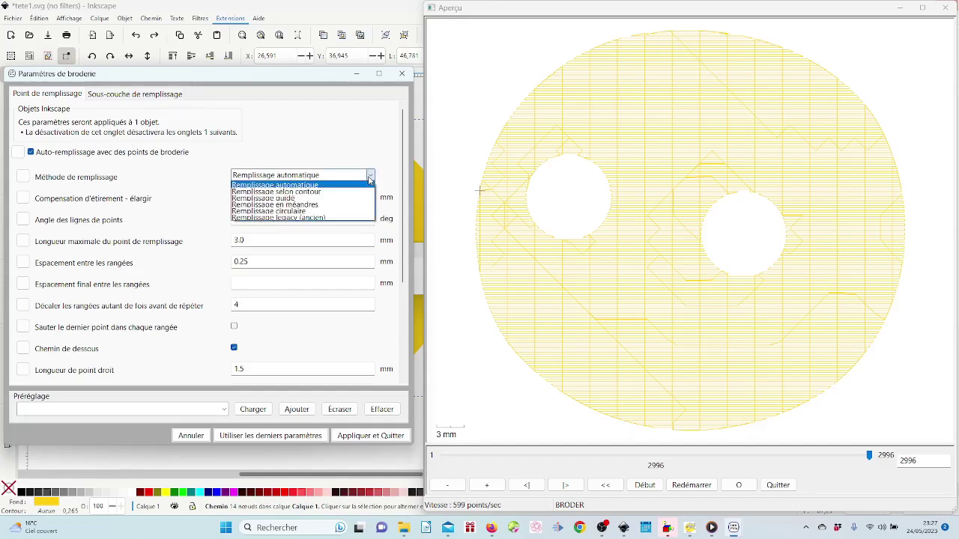
click(369, 179)
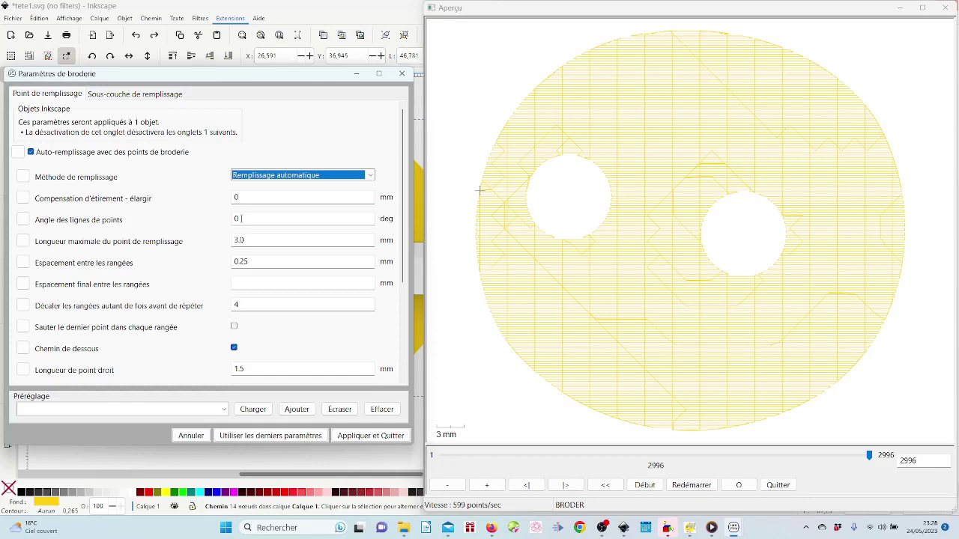
click(241, 218)
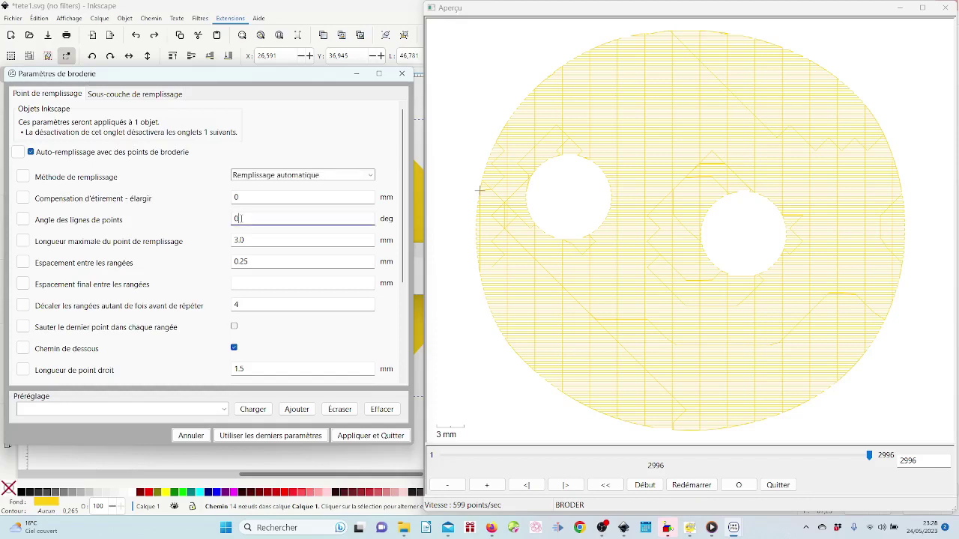
drag(239, 218, 230, 219)
text(45)
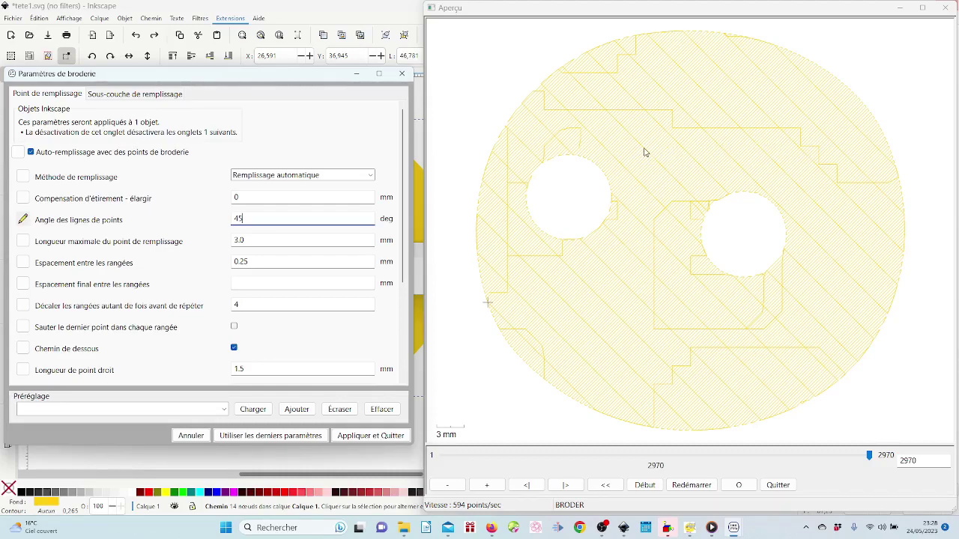
- Set the face fill's pull compensation to 0,2 mm and its running stitch length to 2.5 mm
click(244, 197)
mouse_move(137, 204)
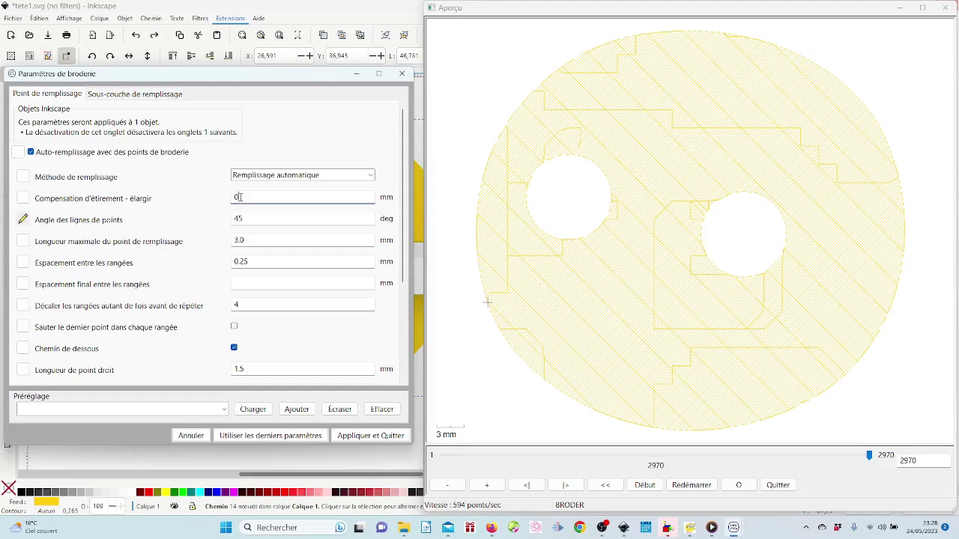
text(,2)
click(246, 369)
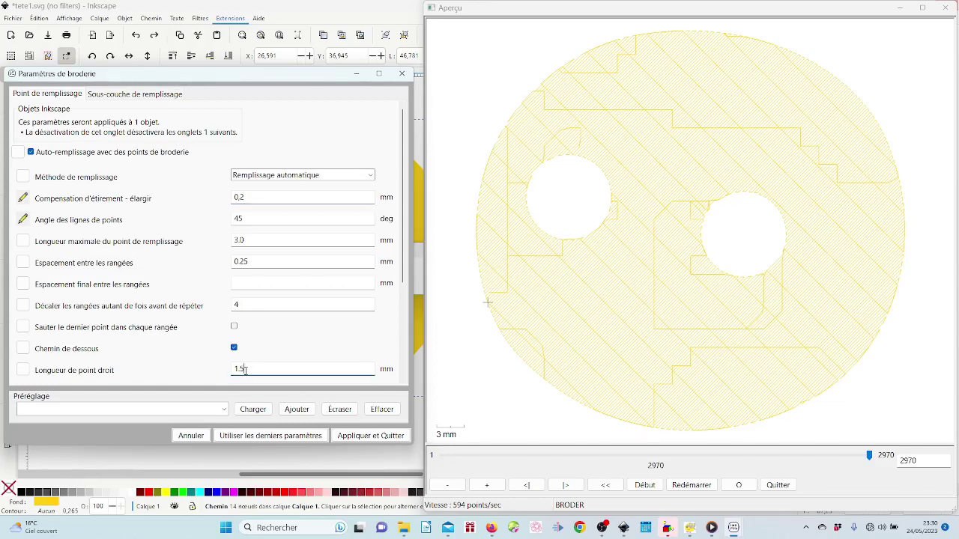
drag(246, 370, 225, 367)
text(2.5)
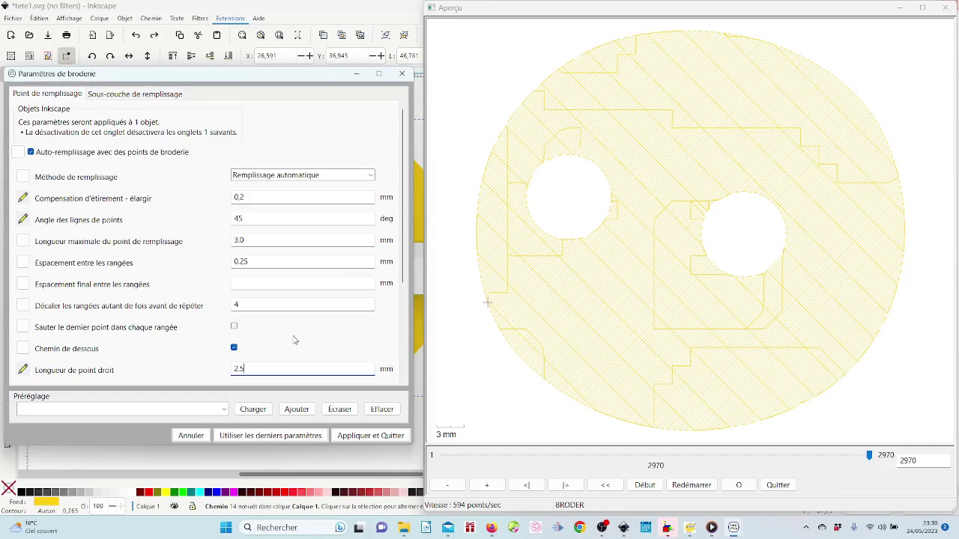
- Try an inset of 2 mm for the face's fill underlay
click(173, 99)
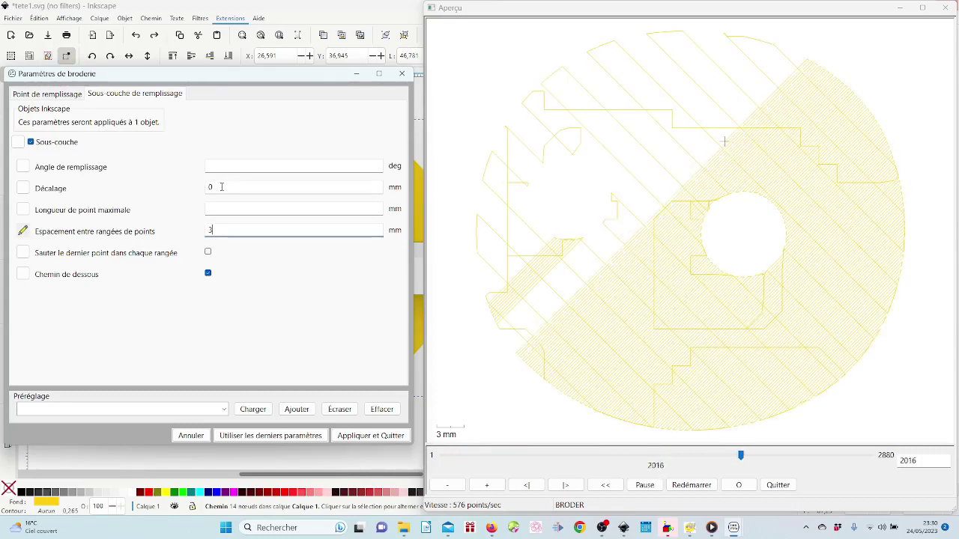
double_click(211, 187)
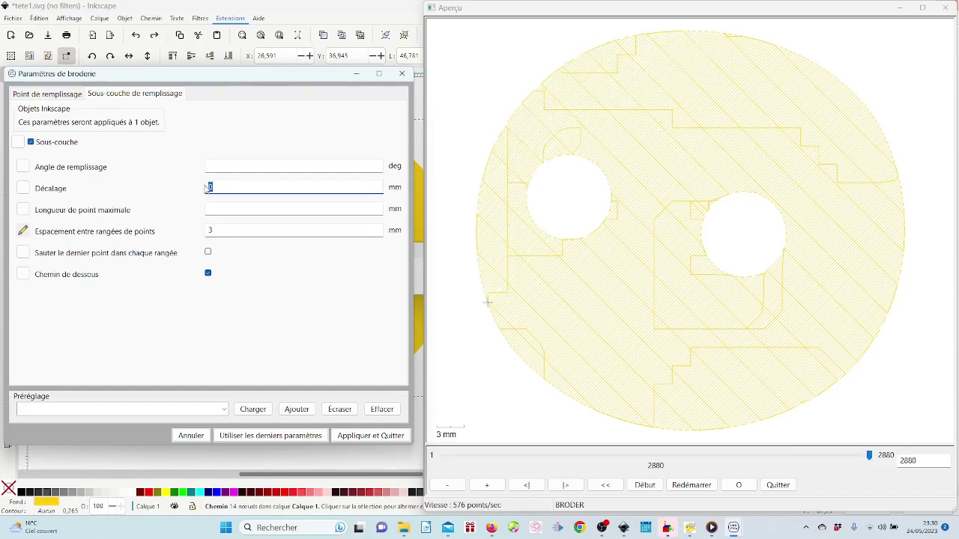
text(2)
click(376, 261)
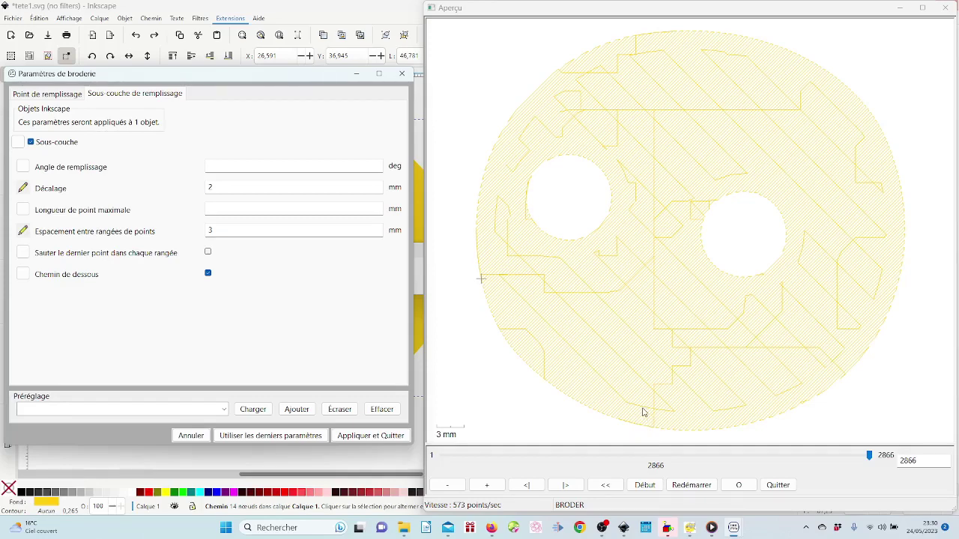
- Set the fill underlay's inset to 0,2 mm and its maximum stitch length to 3 mm
click(221, 187)
key(ctrl+a)
text(0,2)
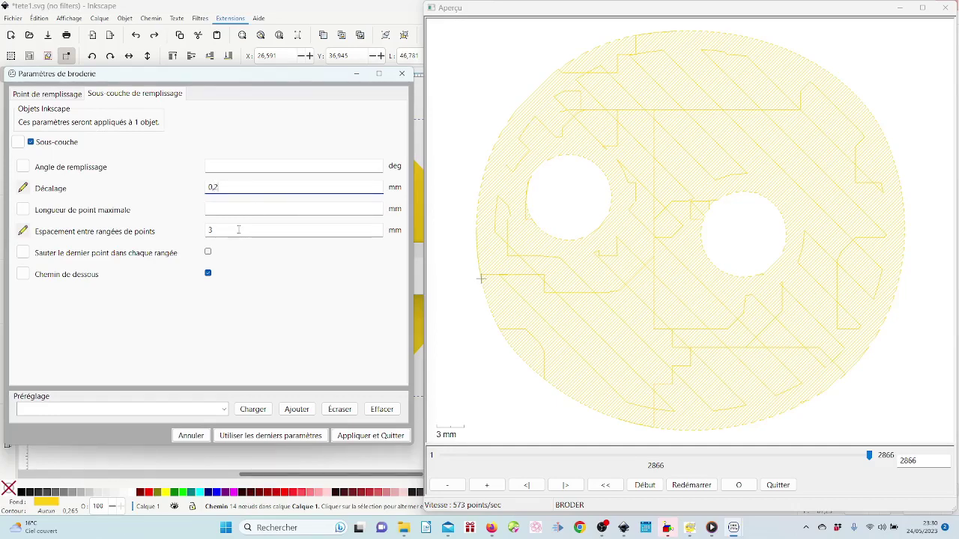
click(227, 210)
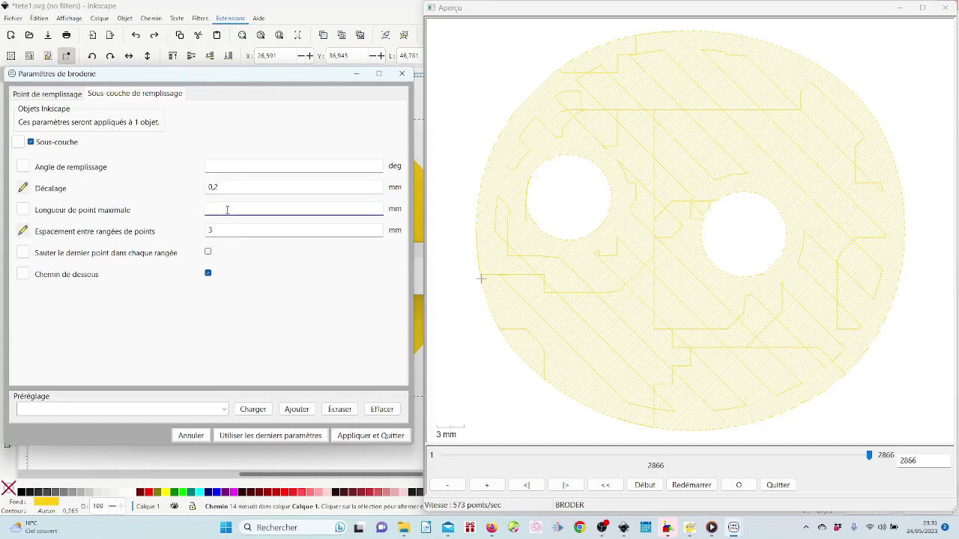
text(3)
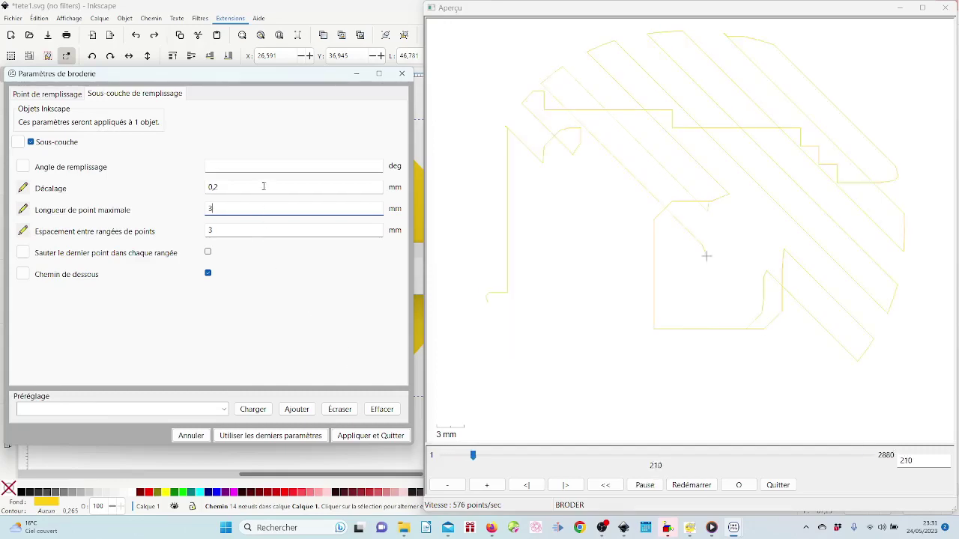
- Keep the face fill's lock stitches allowed at "Au début et à la fin" and apply the embroidery parameters
click(62, 95)
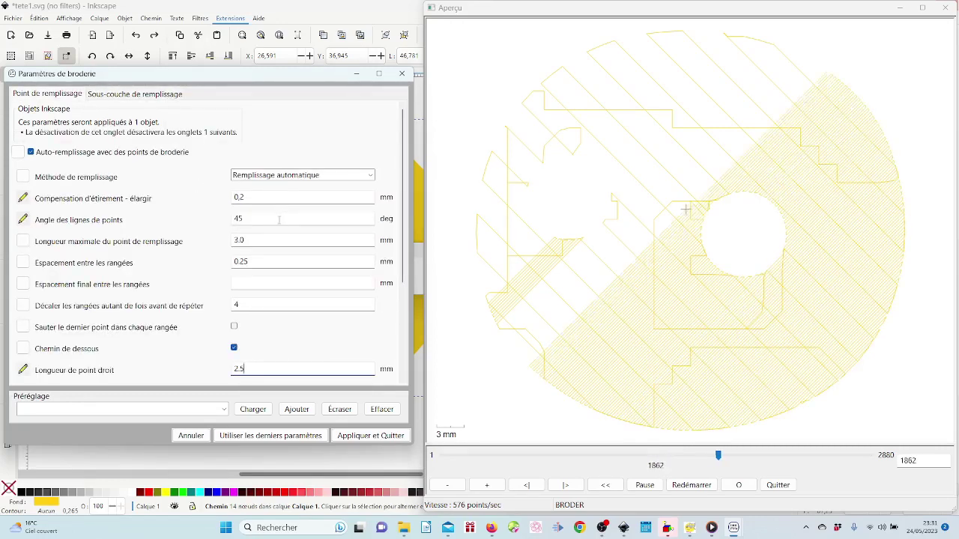
scroll(192, 217, down, 1)
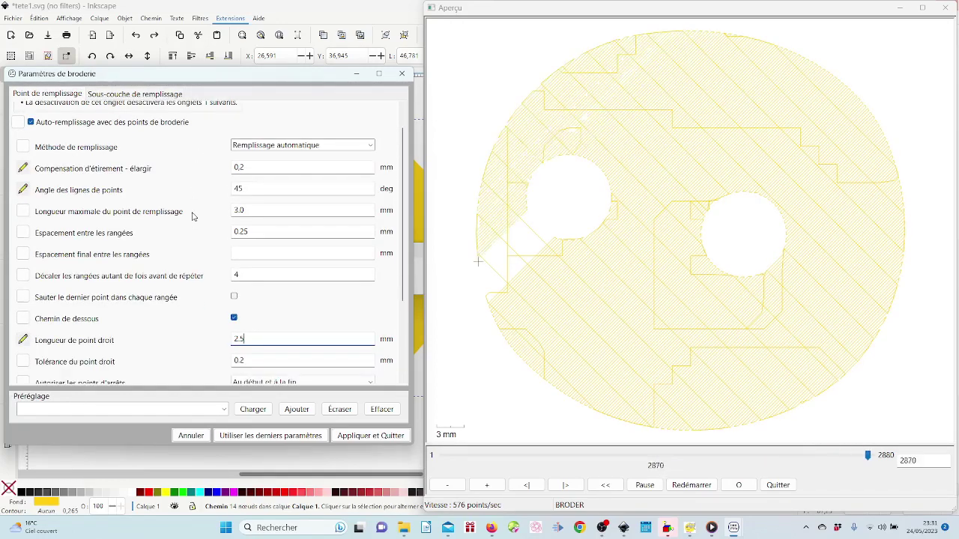
scroll(192, 216, down, 4)
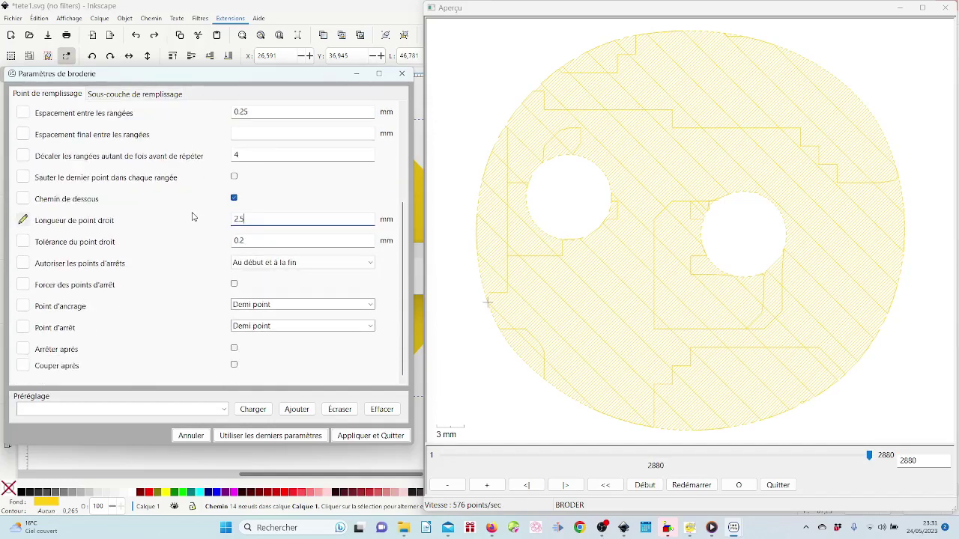
scroll(192, 216, up, 2)
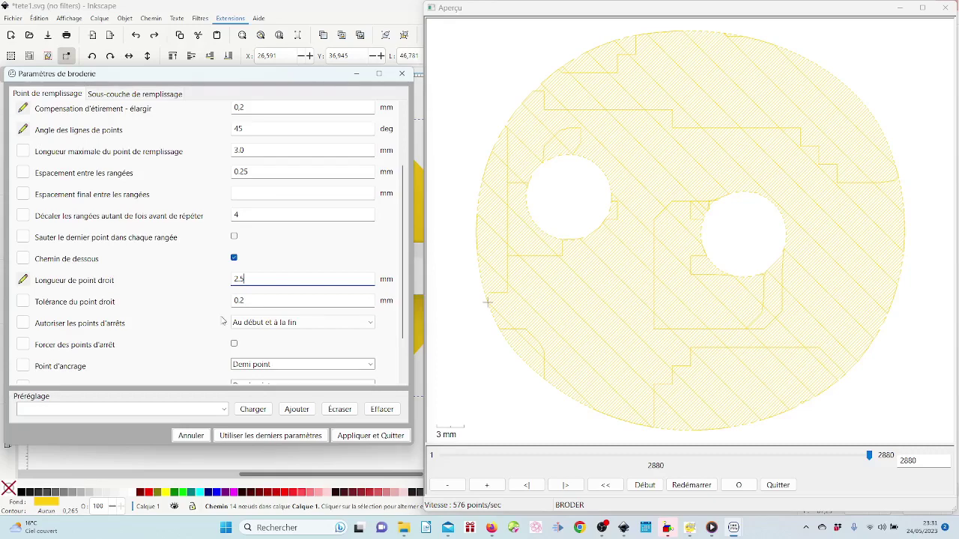
click(374, 323)
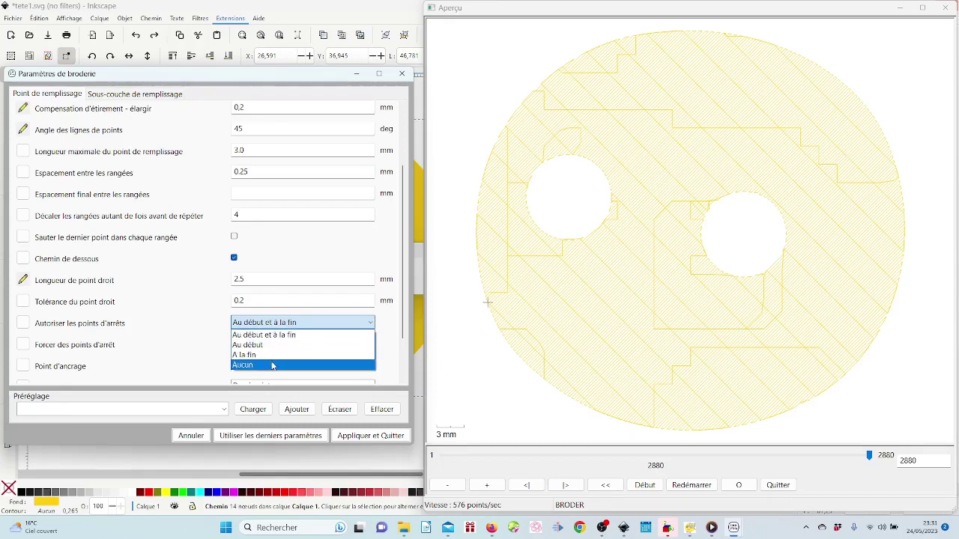
click(307, 326)
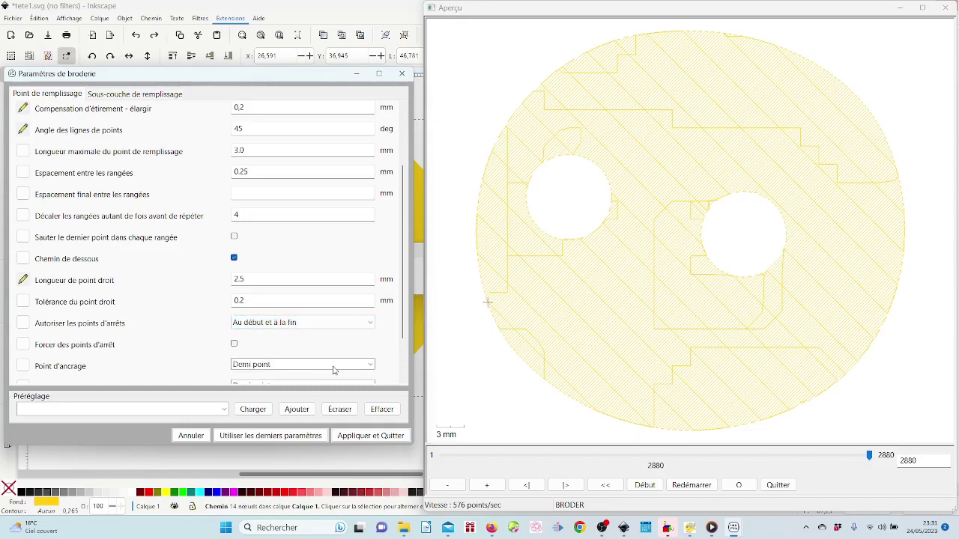
click(364, 437)
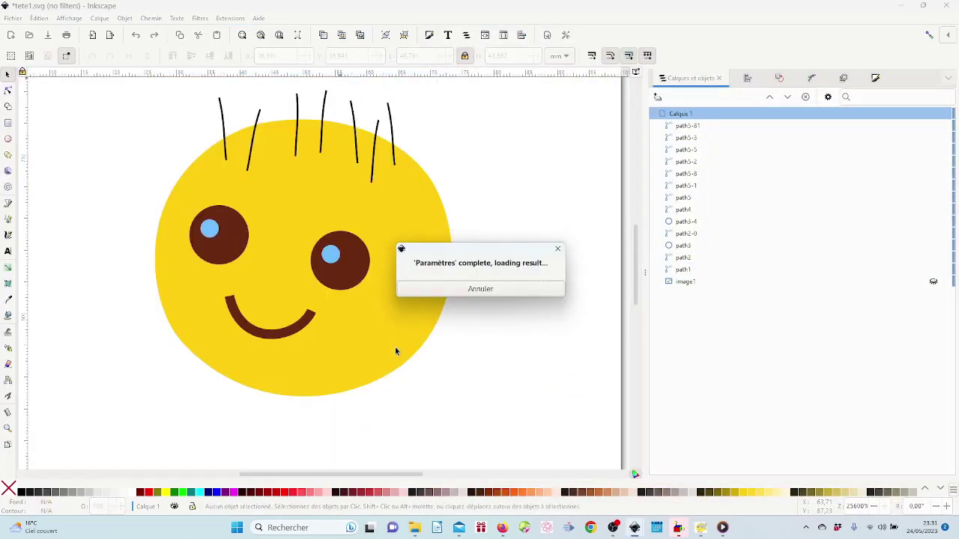
- Select both brown eye circles together and open their Ink/Stitch embroidery parameters
click(395, 347)
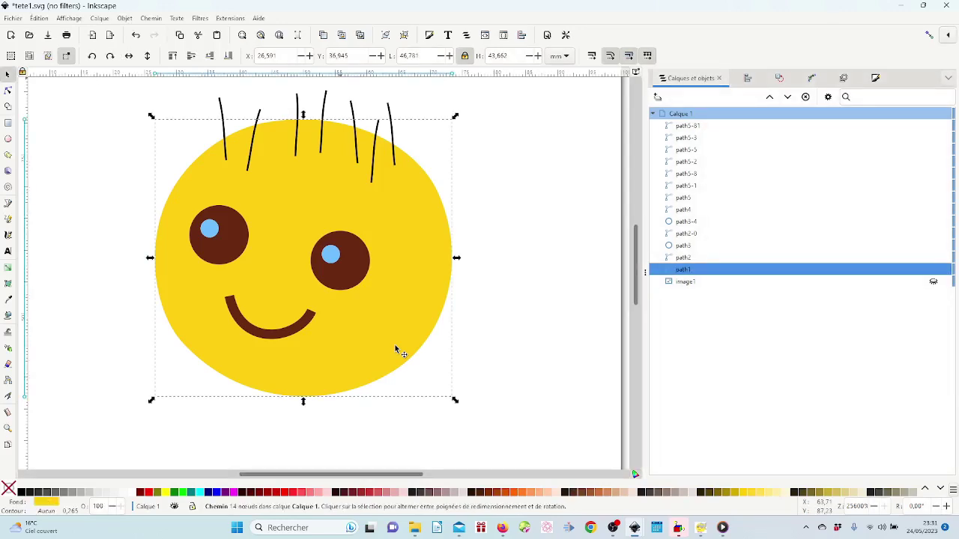
click(228, 246)
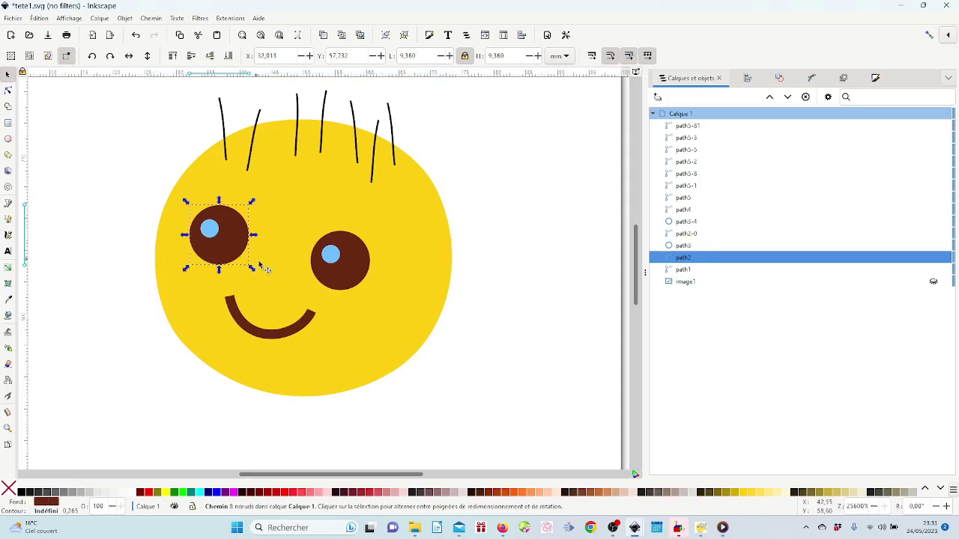
key(shift)
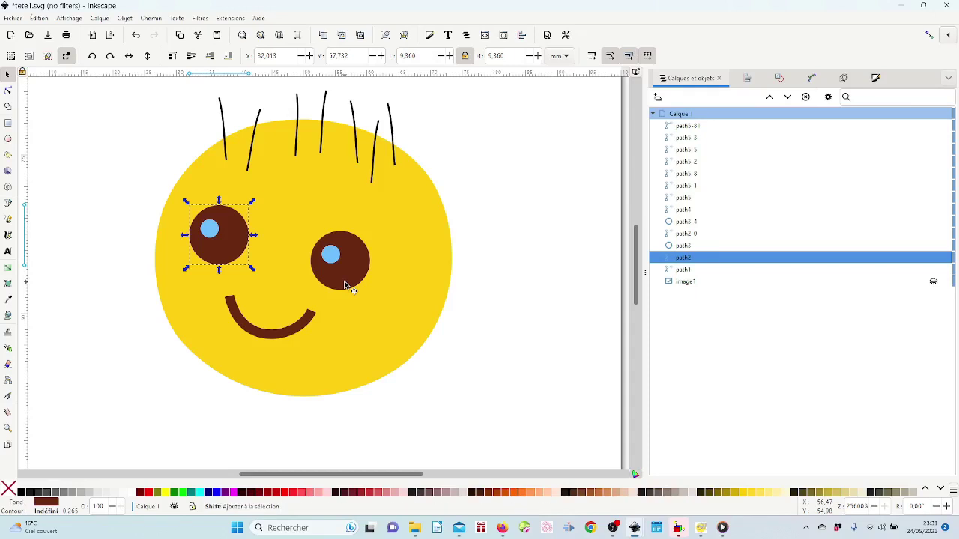
shift+click(345, 283)
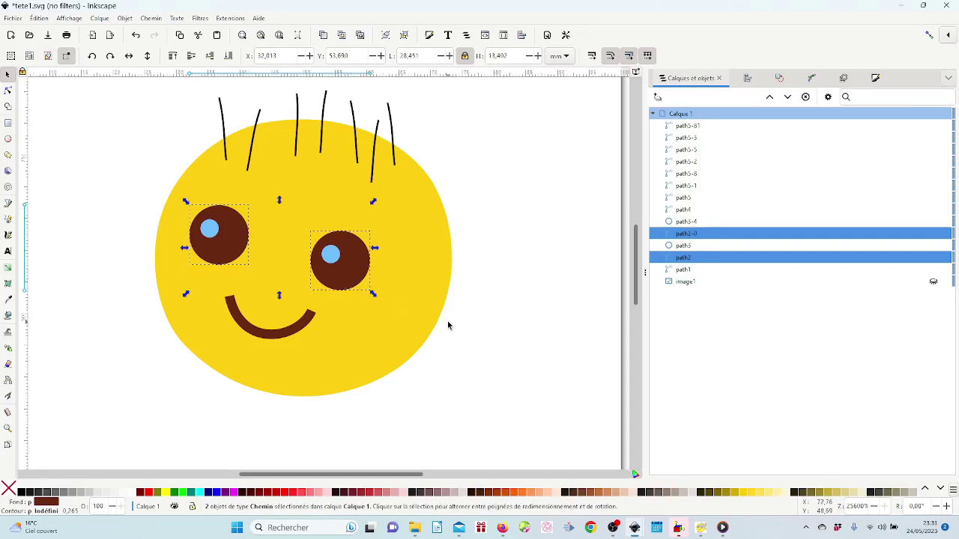
click(231, 19)
mouse_move(247, 162)
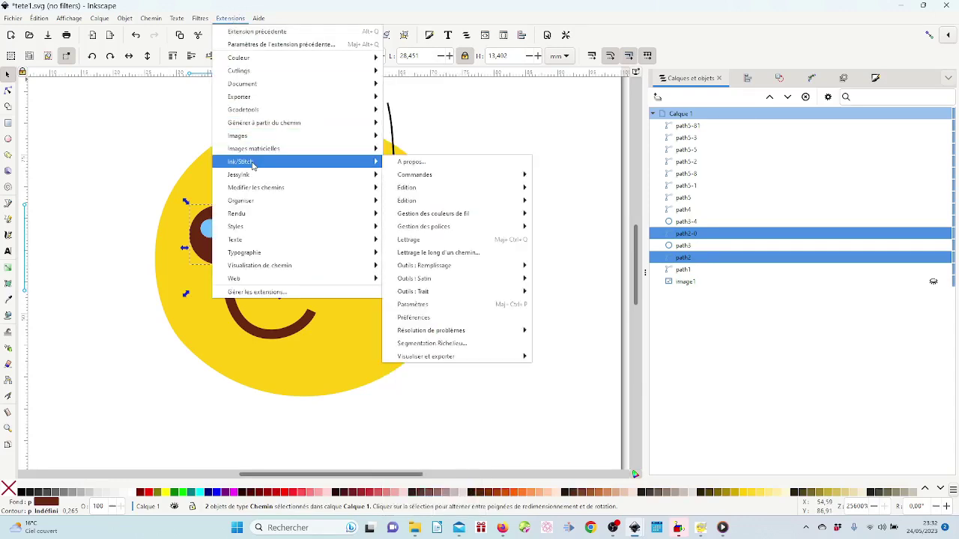
click(450, 304)
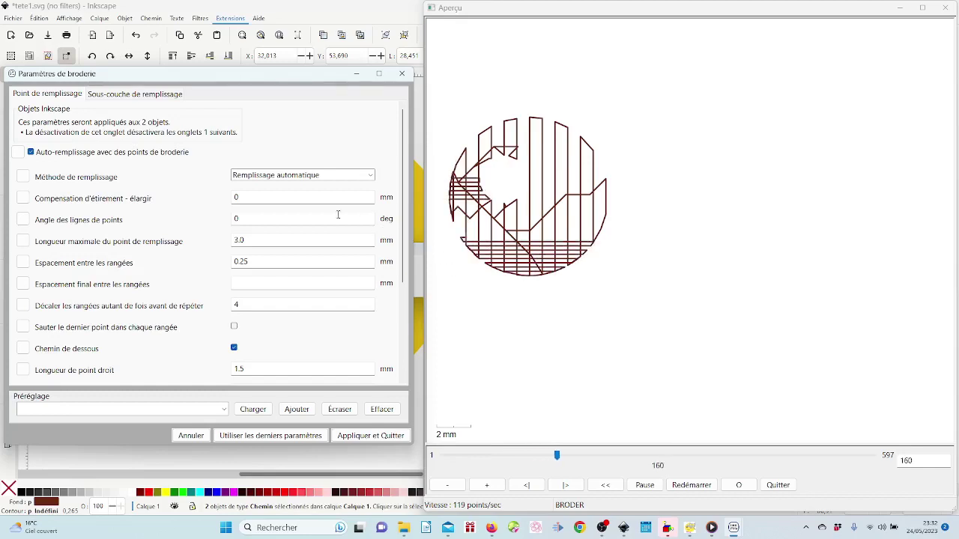
- Set the brown eyes' pull compensation to 0,2 mm and their fill stitch line angle to 60 degrees
click(244, 198)
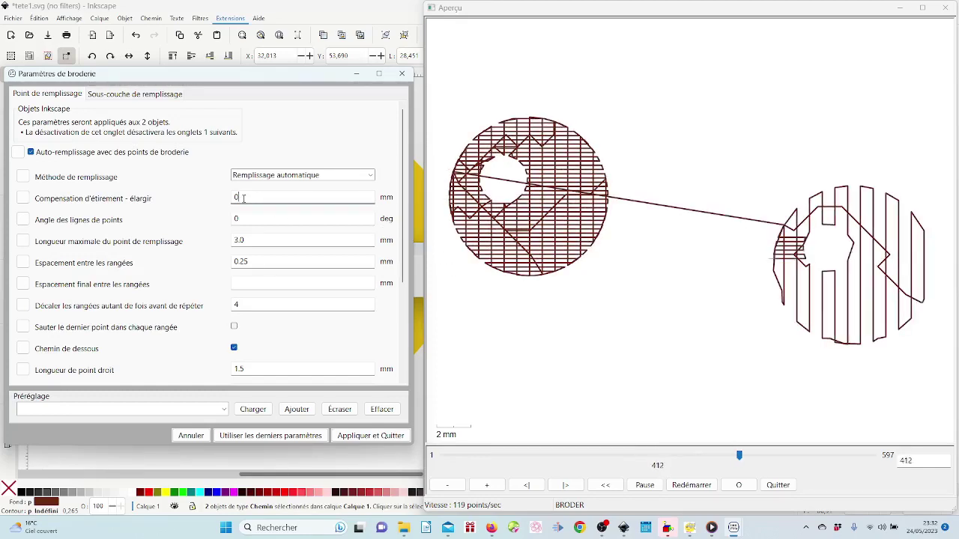
text(,2)
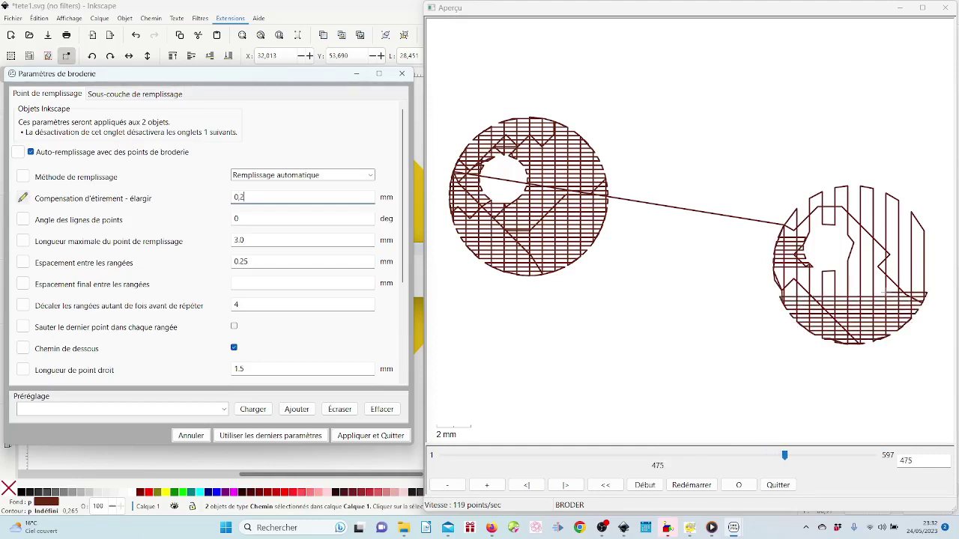
click(249, 218)
double_click(237, 217)
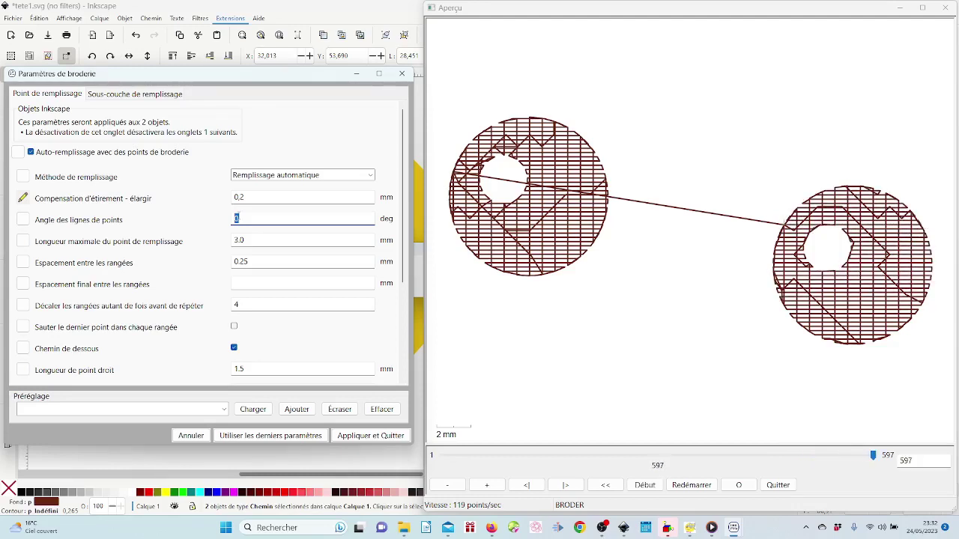
text(60)
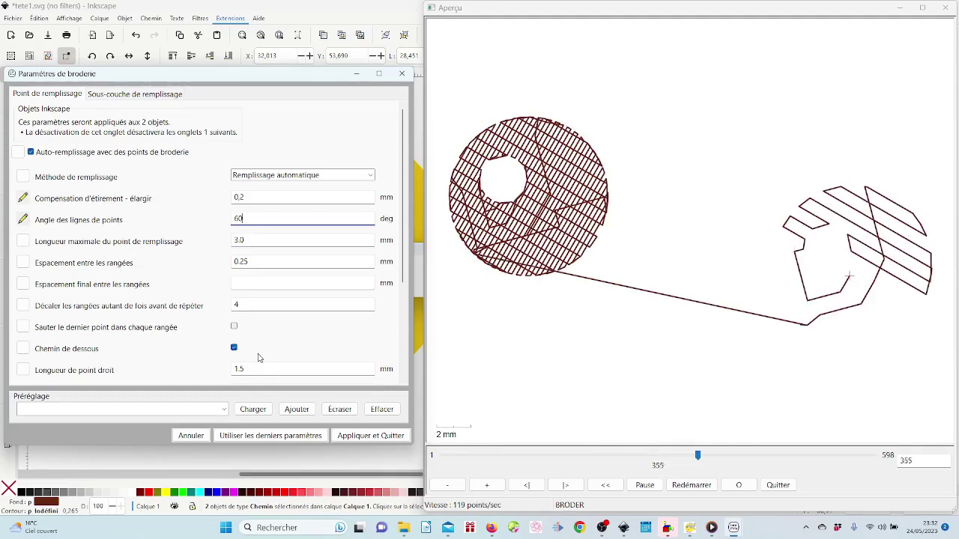
- Set the running stitch length of the brown eyes' fill to 2.5 mm
double_click(238, 369)
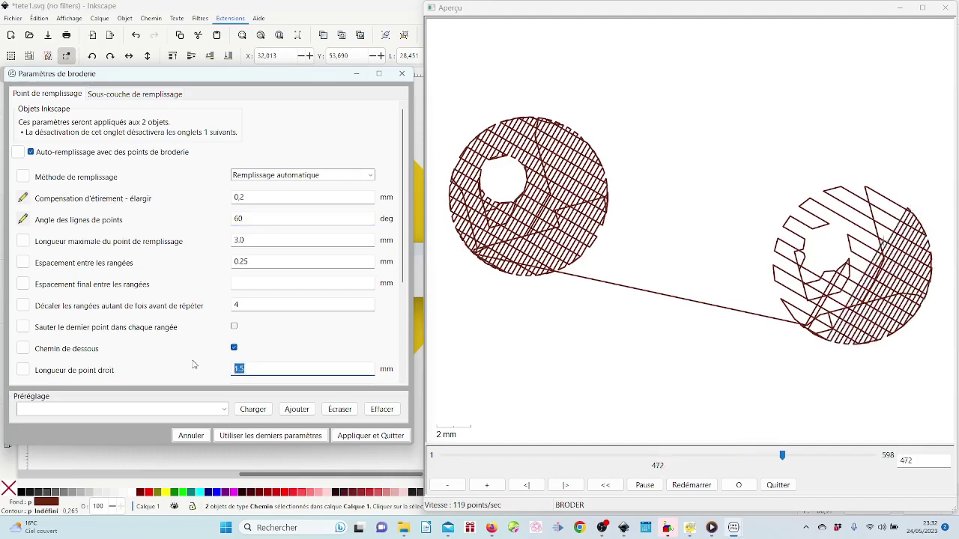
text(2)
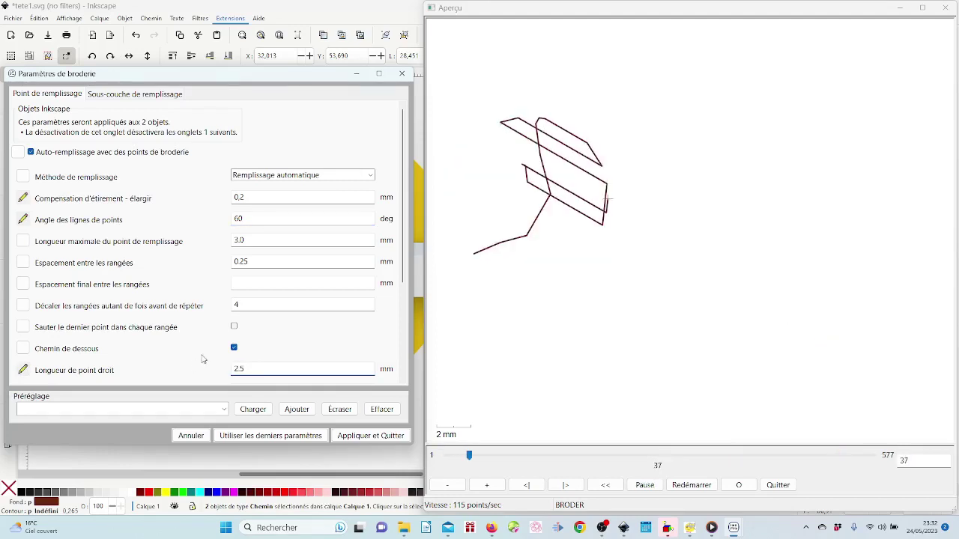
scroll(212, 350, down, 2)
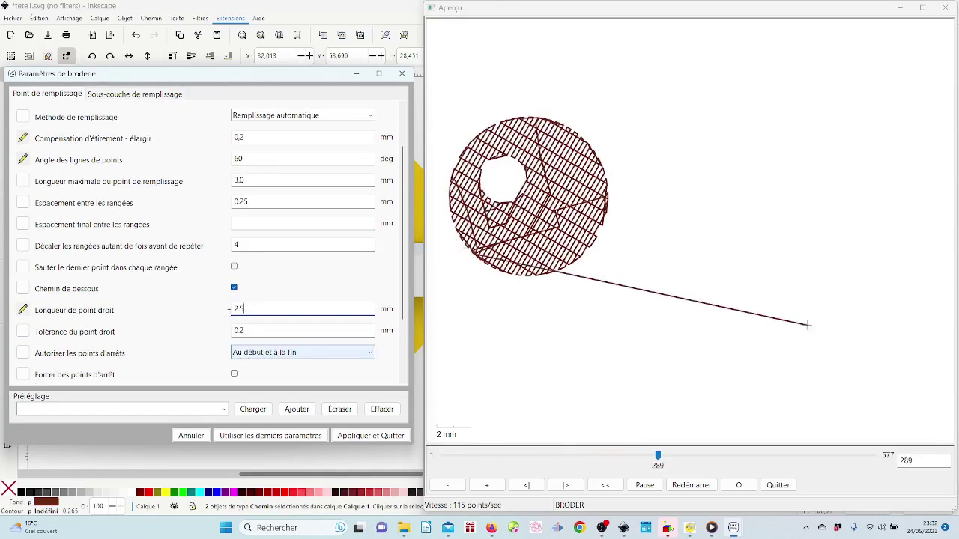
- Set the brown eyes' fill underlay inset to 0,2 mm and its maximum stitch length to 3 mm
click(156, 94)
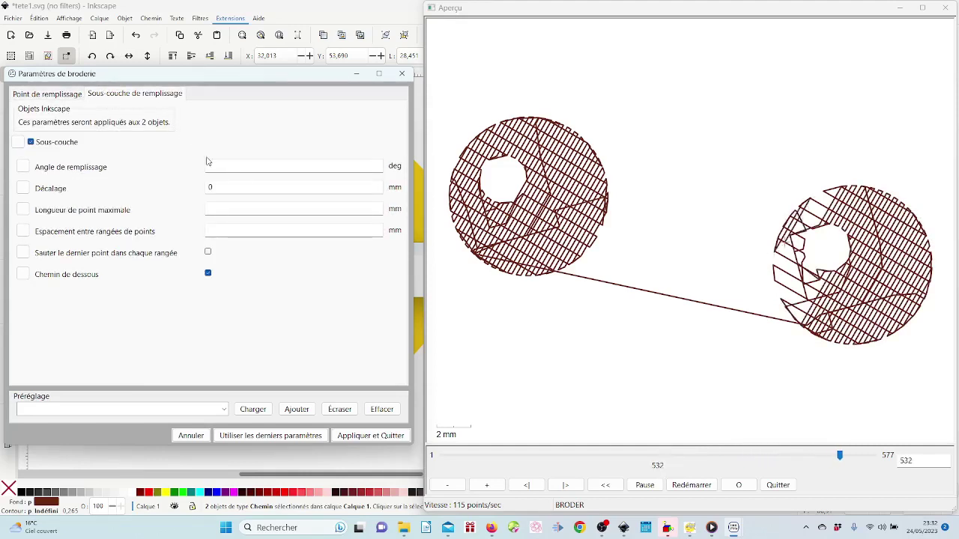
click(218, 187)
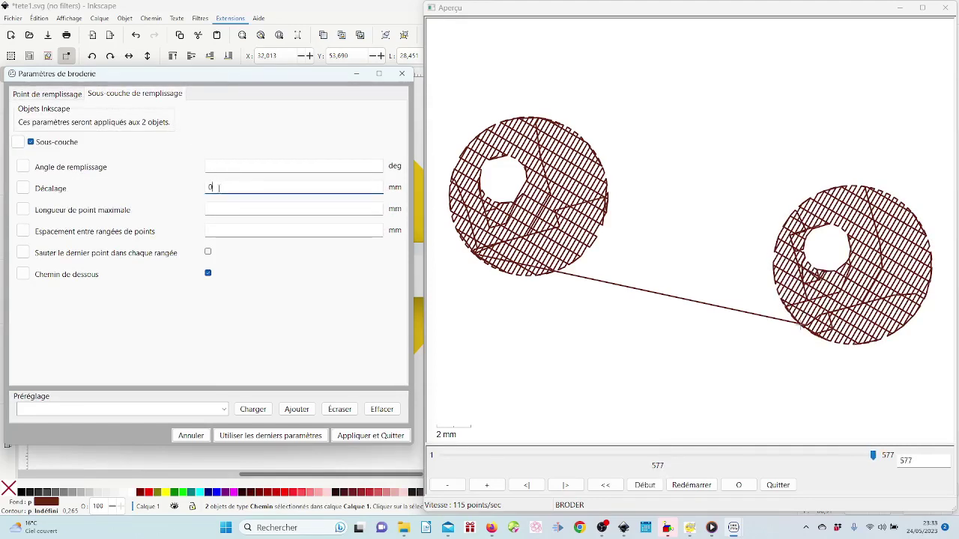
double_click(219, 188)
text(0,2)
click(214, 210)
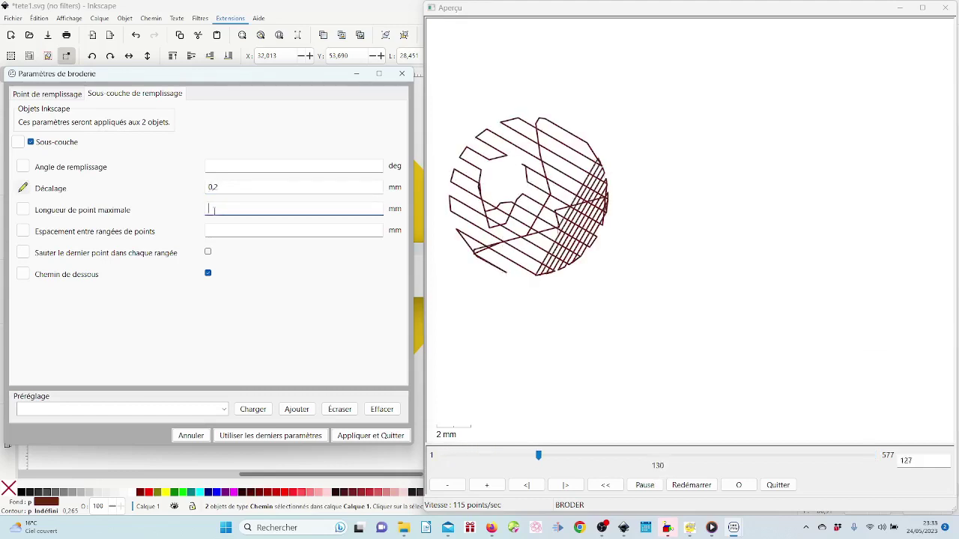
text(3)
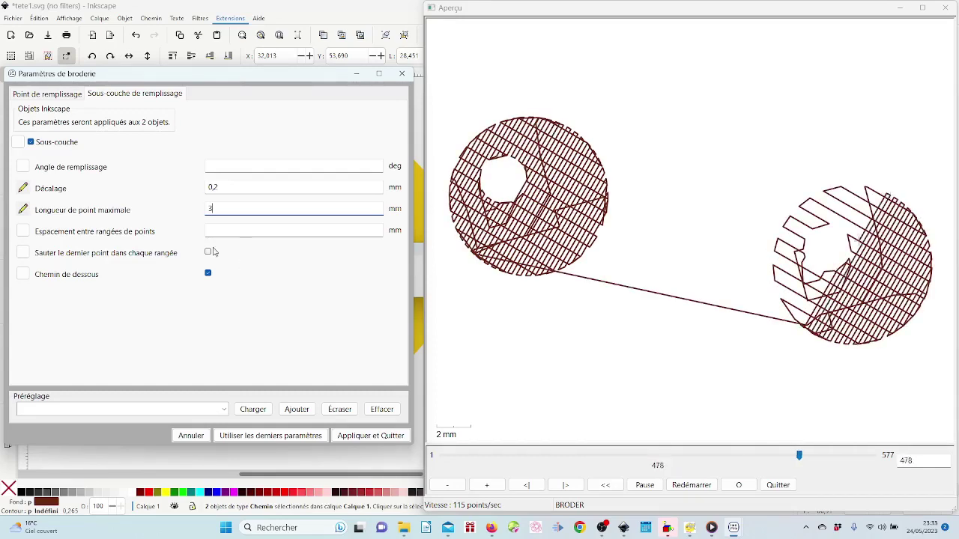
- Apply the embroidery parameters to both brown eyes and clear the selection
click(47, 93)
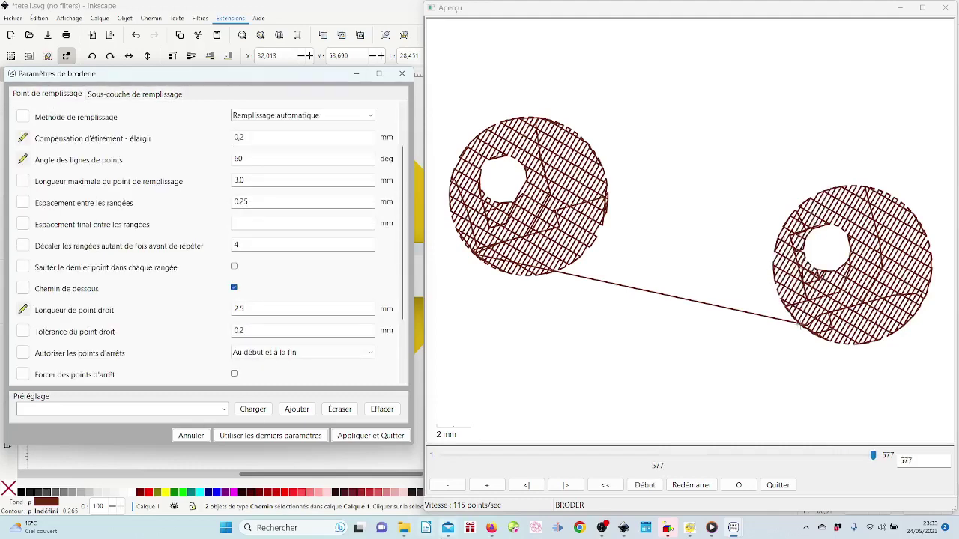
click(371, 435)
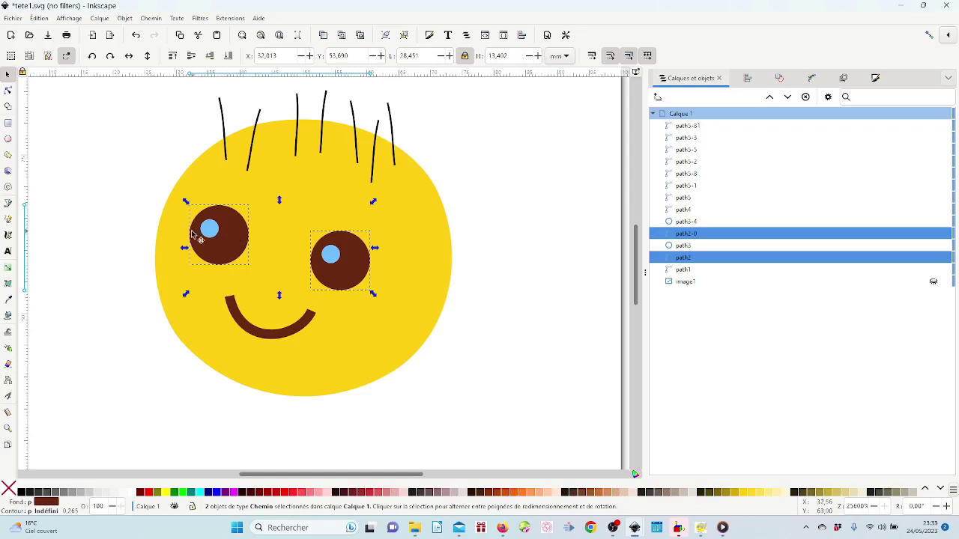
click(114, 187)
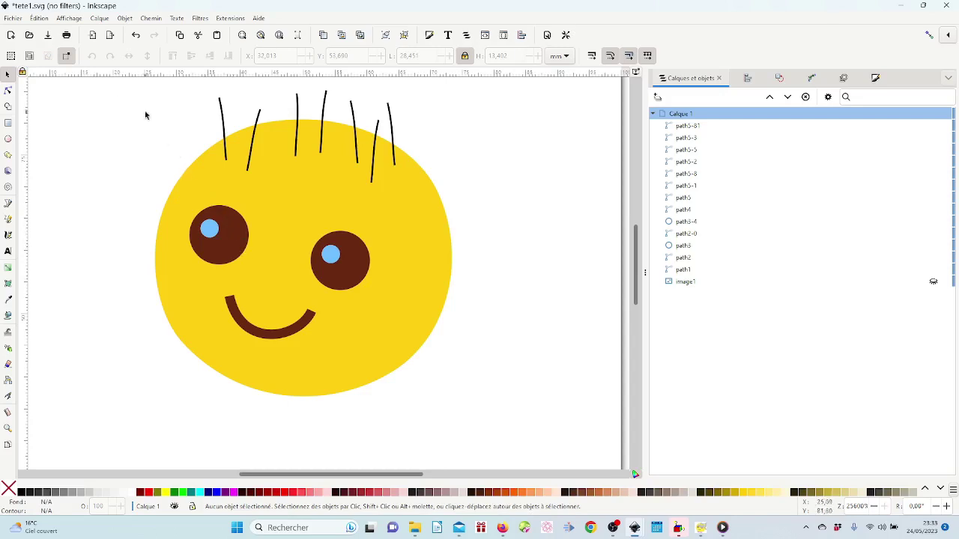
- Import rapporteur.JPG as an embedded image with the resolution taken from the file and default rendering
click(12, 20)
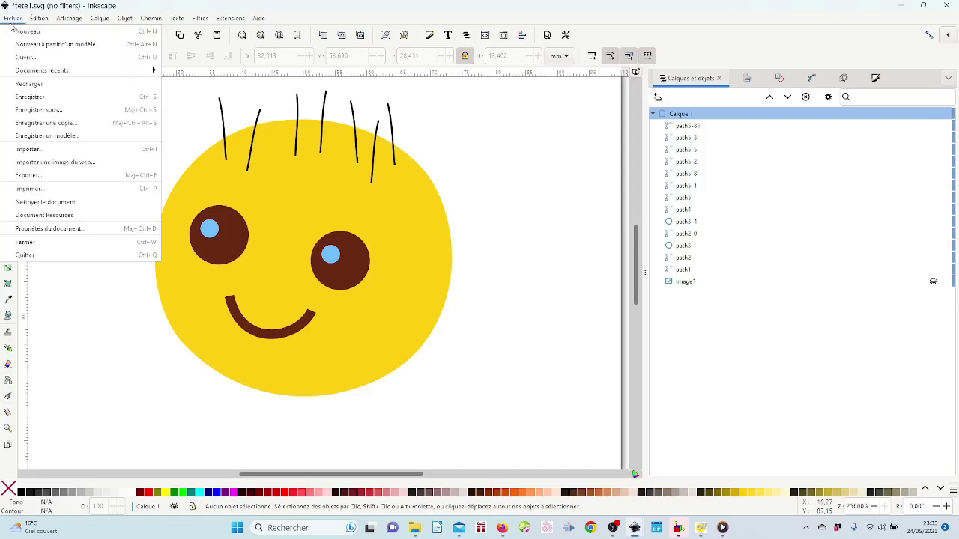
click(34, 152)
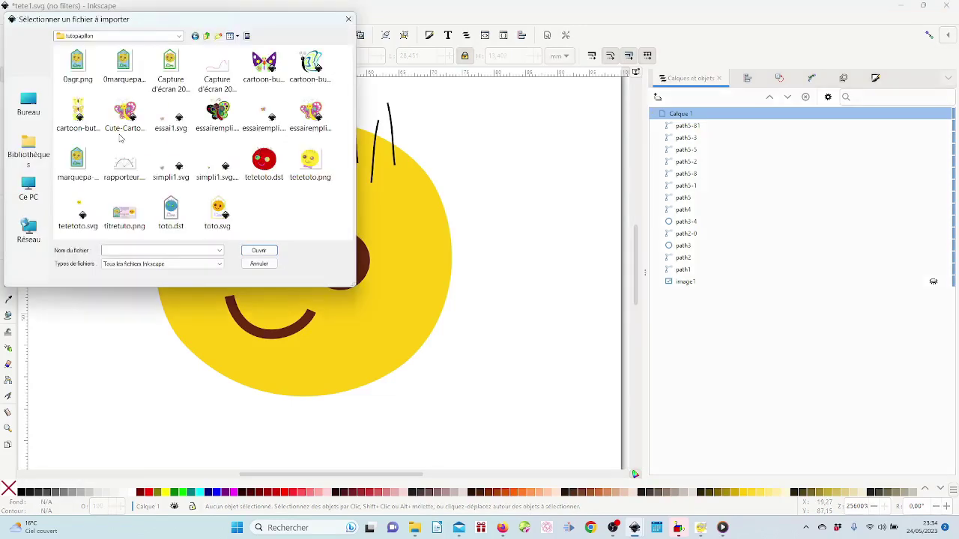
click(124, 168)
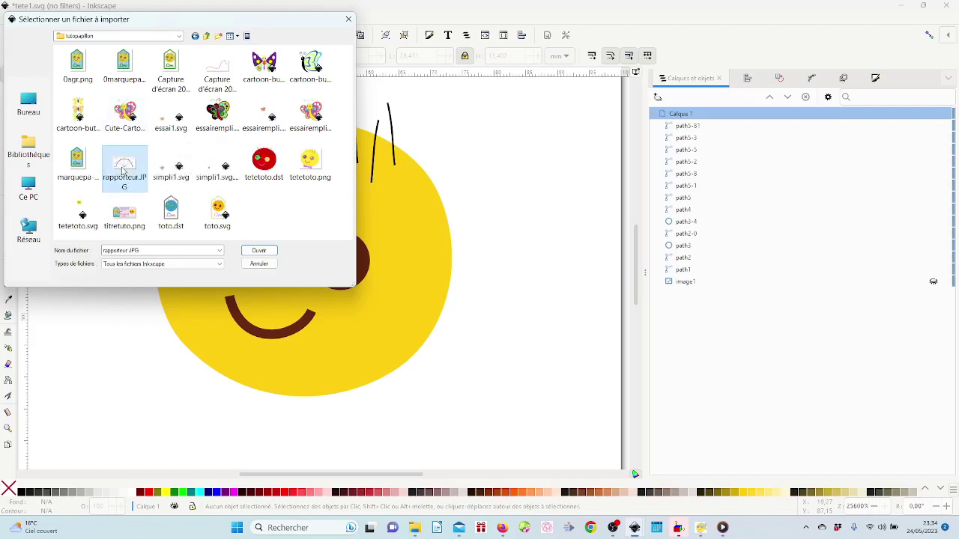
click(272, 253)
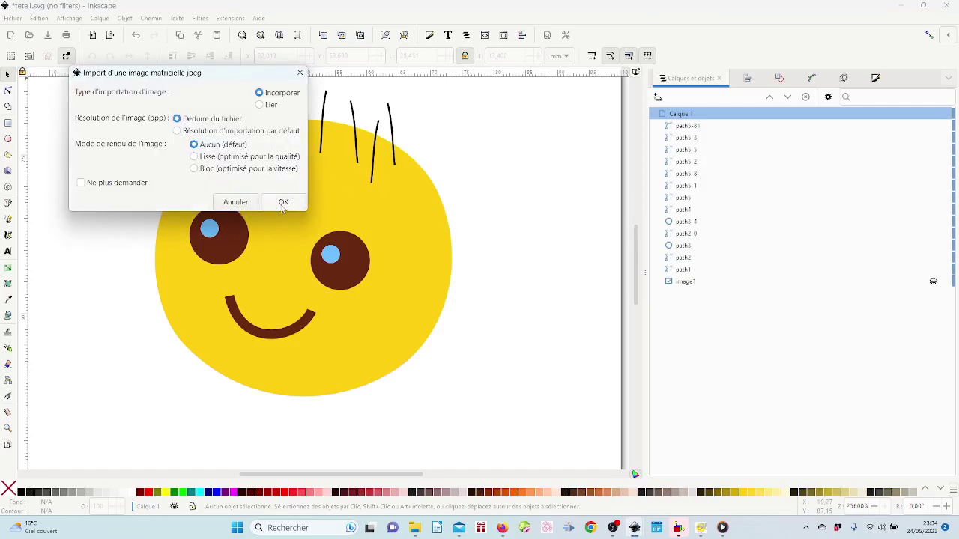
click(283, 202)
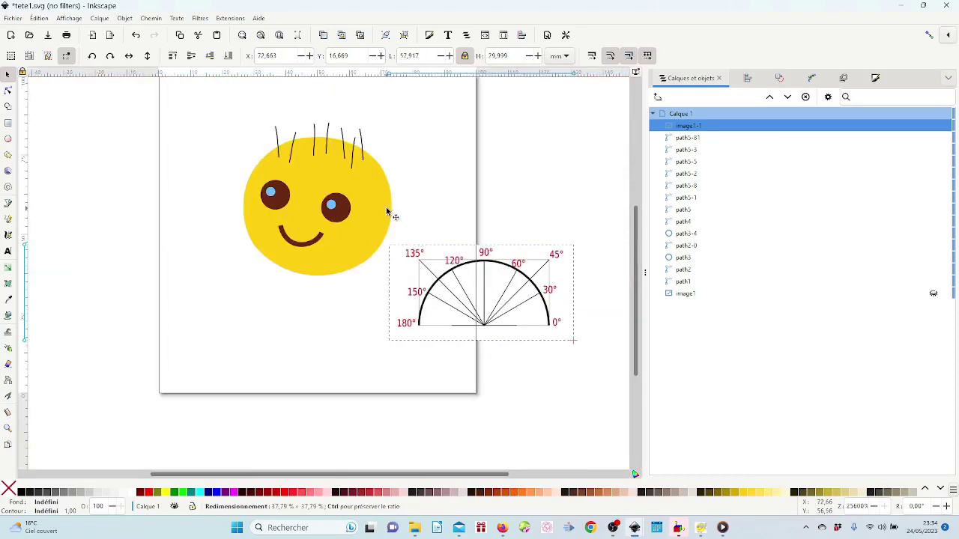
- Scale the protractor image down to about 58 × 30 mm and place it just to the right of the face
drag(388, 212, 387, 212)
drag(442, 278, 452, 174)
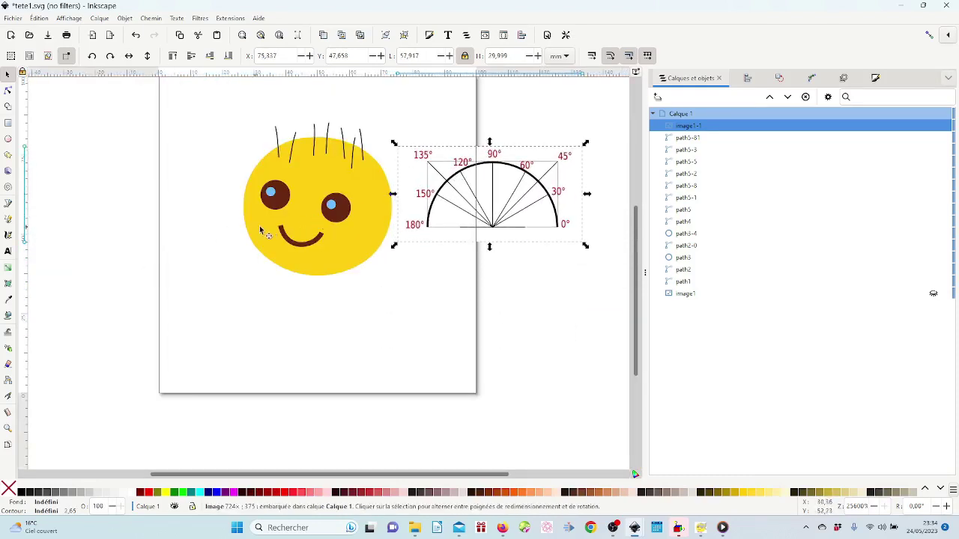
scroll(253, 216, up, 1)
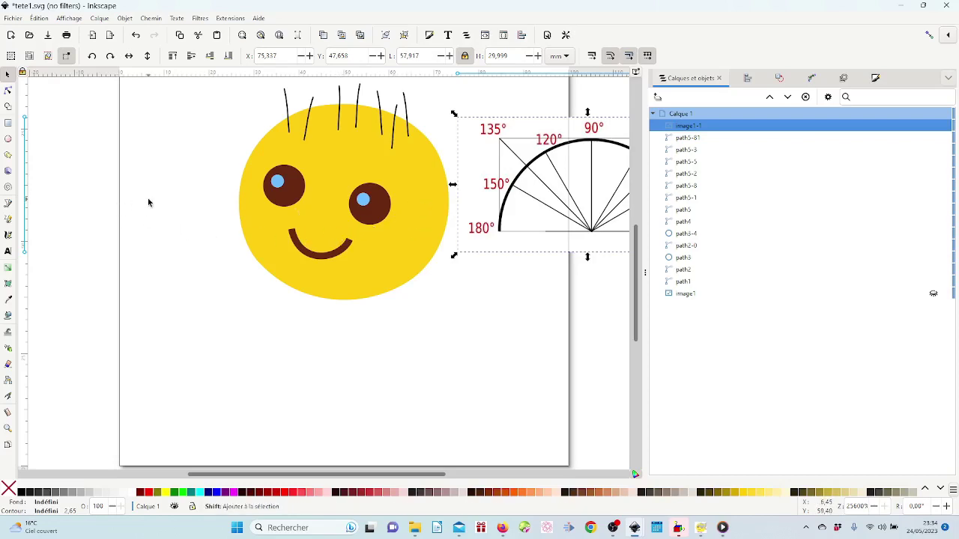
scroll(149, 201, right, 1)
scroll(148, 202, right, 1)
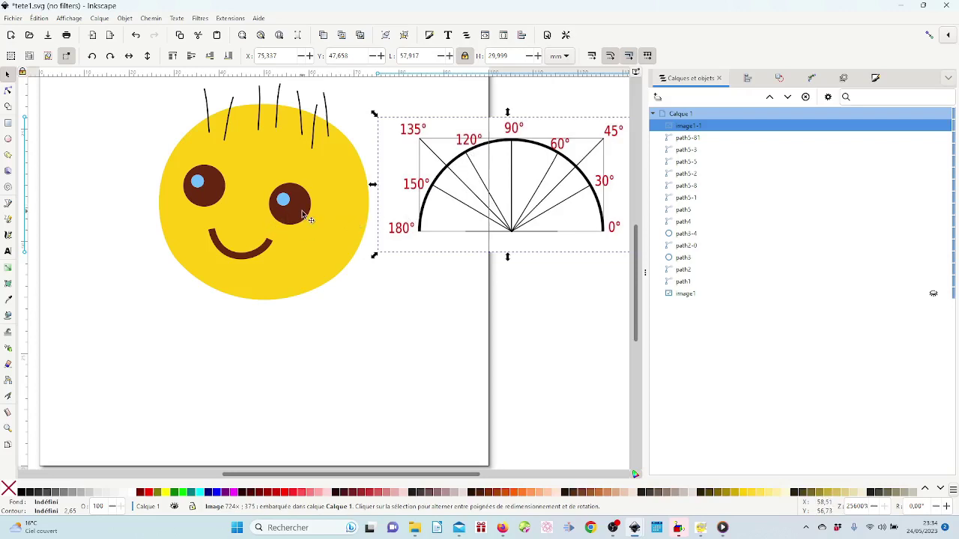
- Set the fill stitch line angle of only the left brown eye to 120 degrees and apply the embroidery parameters
click(204, 200)
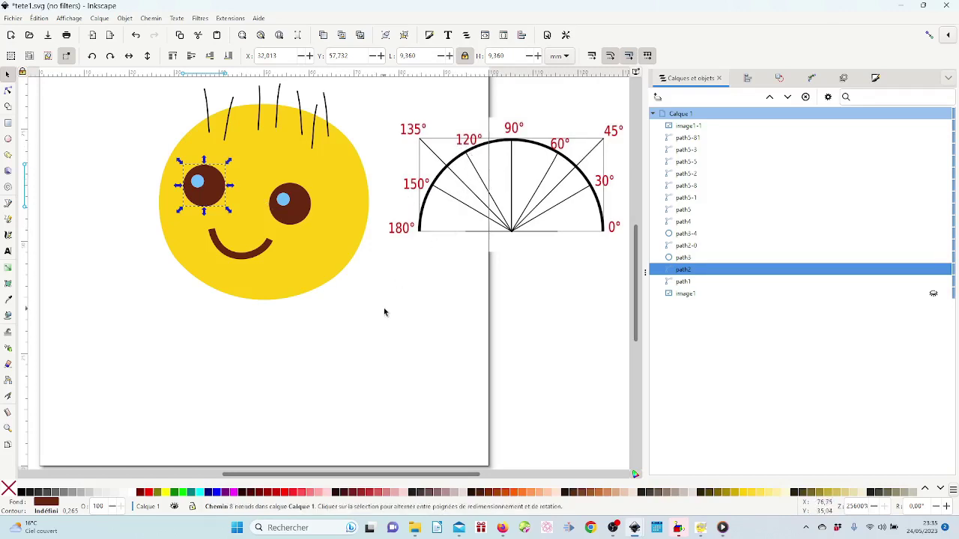
click(230, 18)
mouse_move(293, 162)
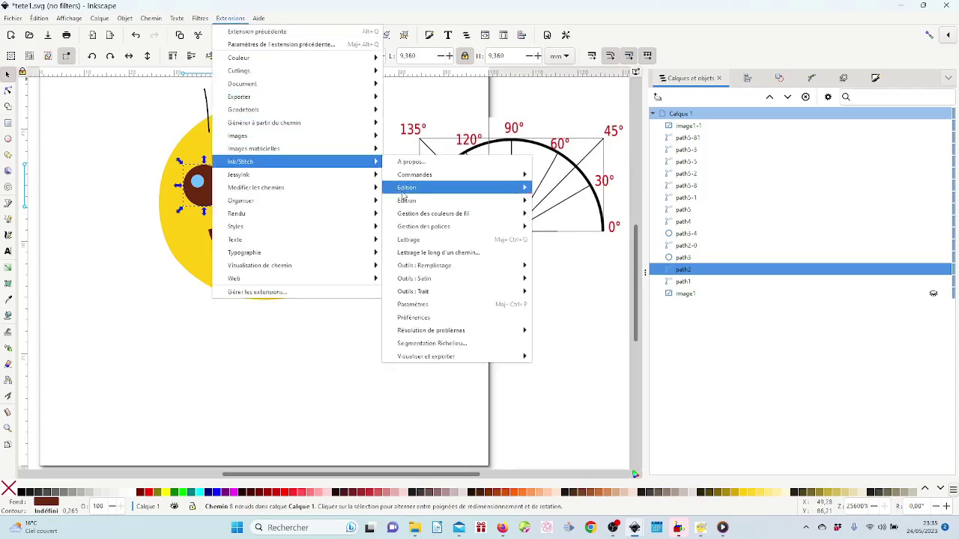
click(428, 305)
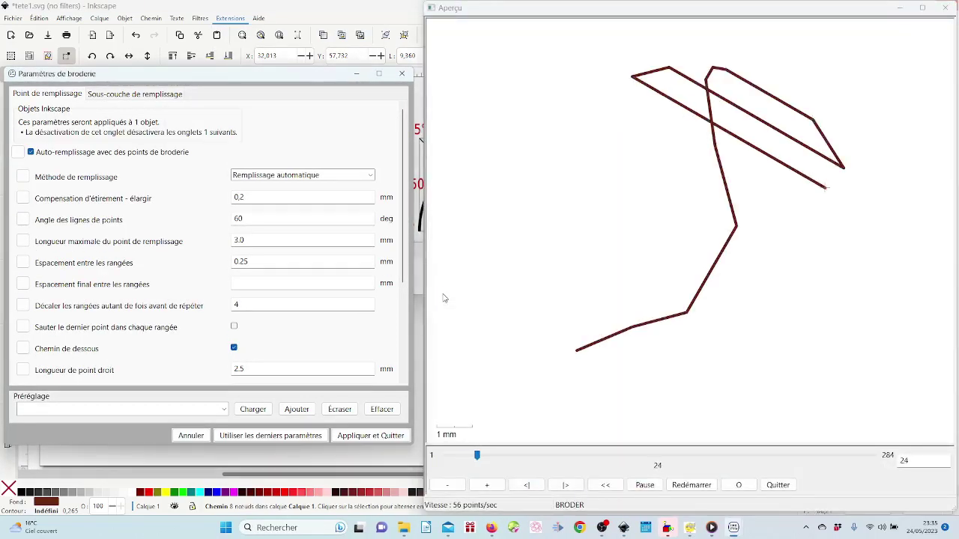
double_click(252, 221)
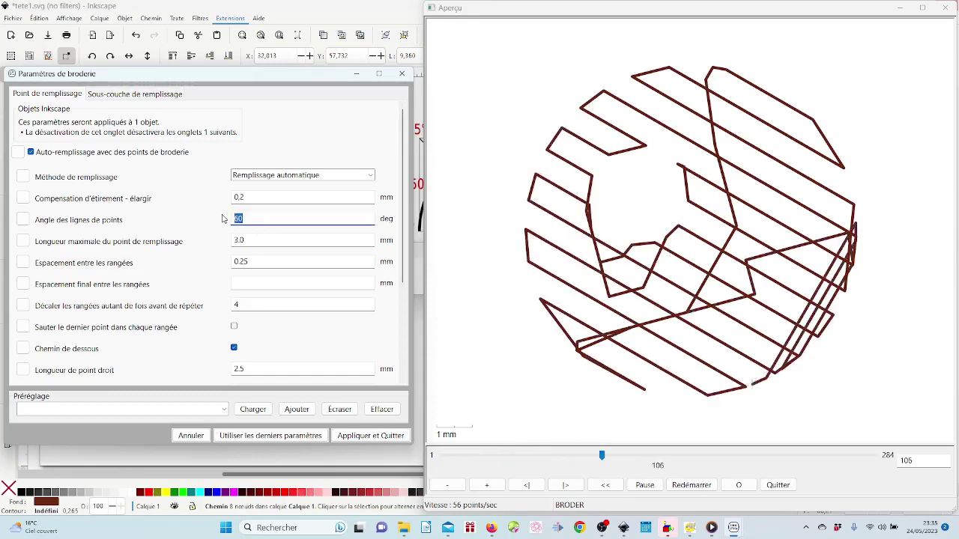
text(120)
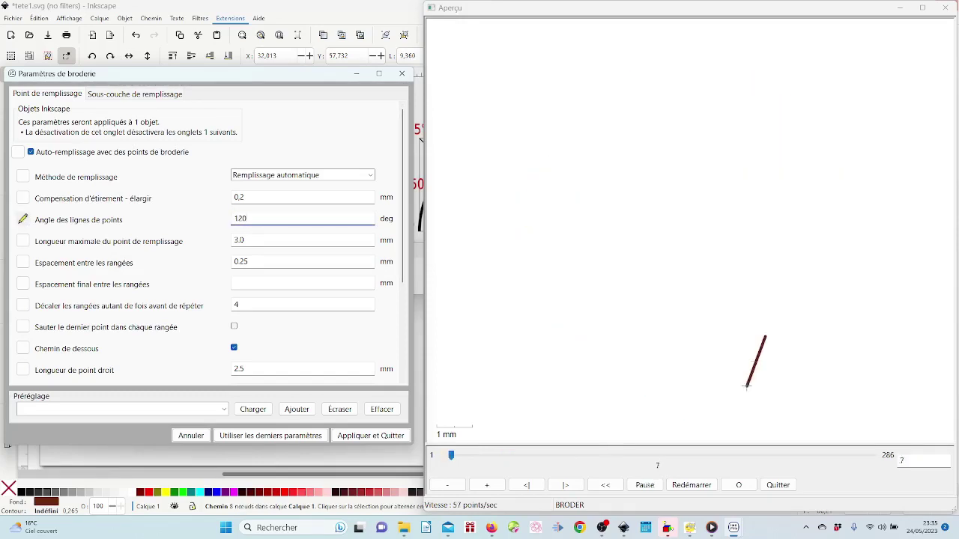
click(357, 434)
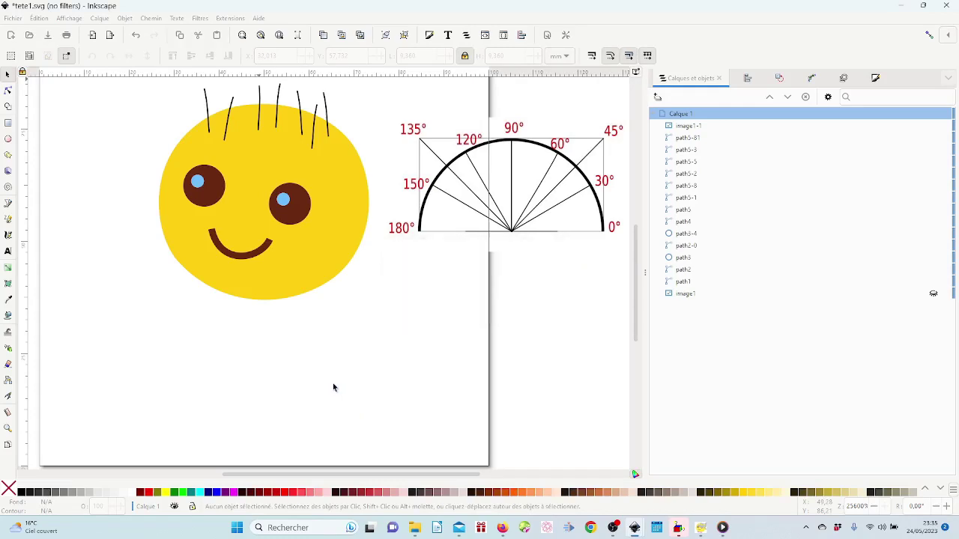
- Select the two small blue circles in the eyes together and open their Ink/Stitch embroidery parameters
click(214, 193)
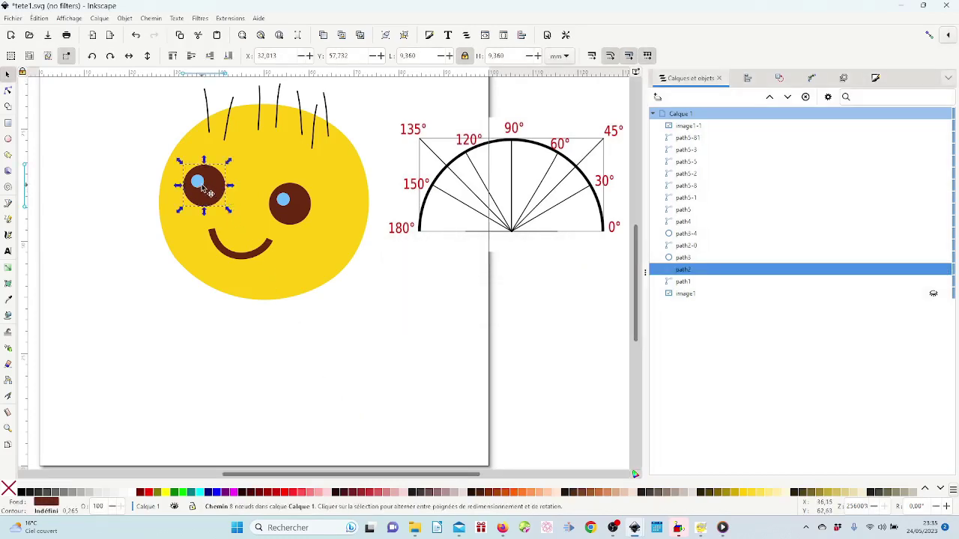
click(200, 186)
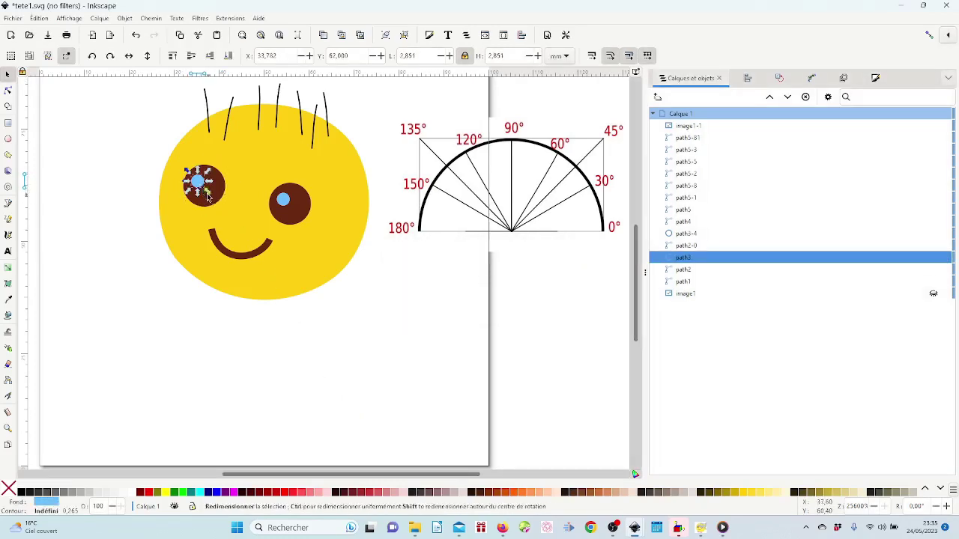
key(shift)
shift+click(286, 201)
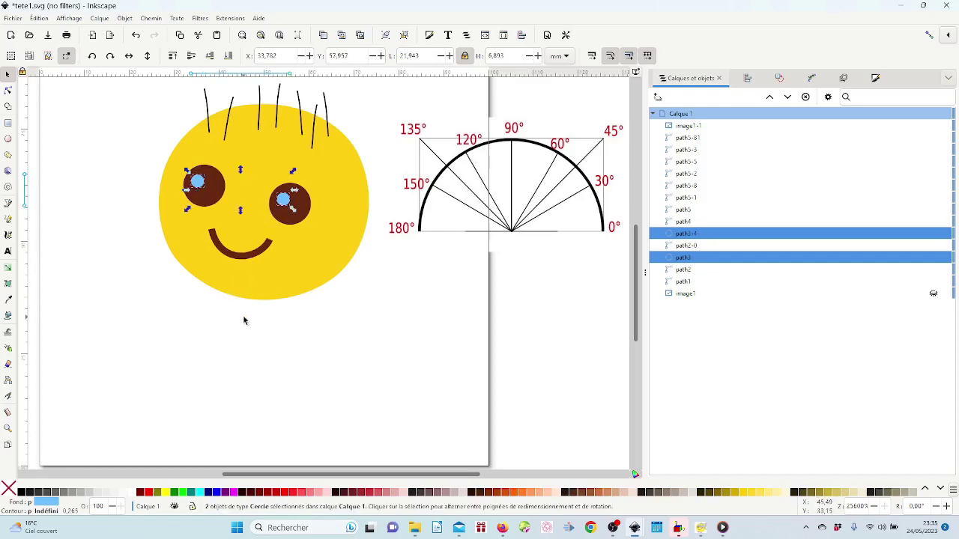
key(ctrl)
key(shift)
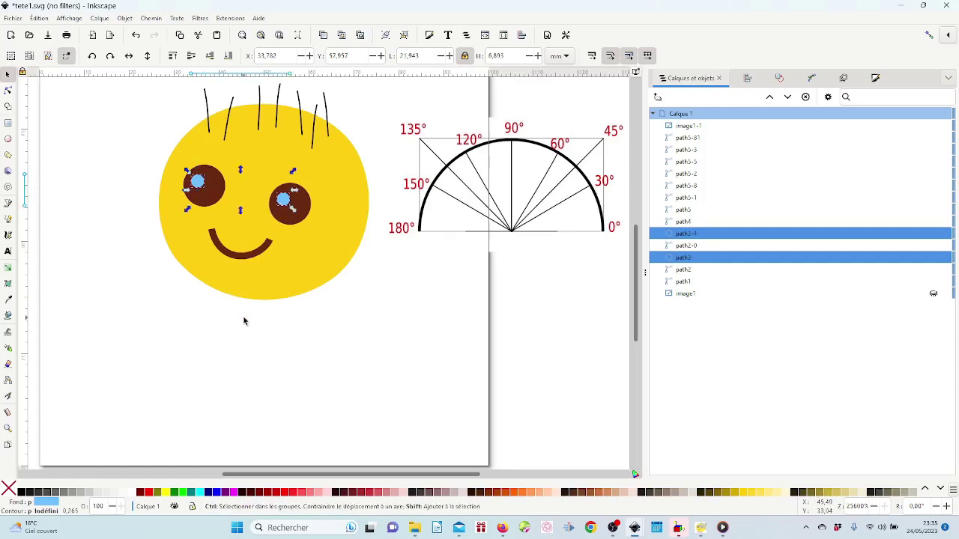
key(ctrl+shift+n)
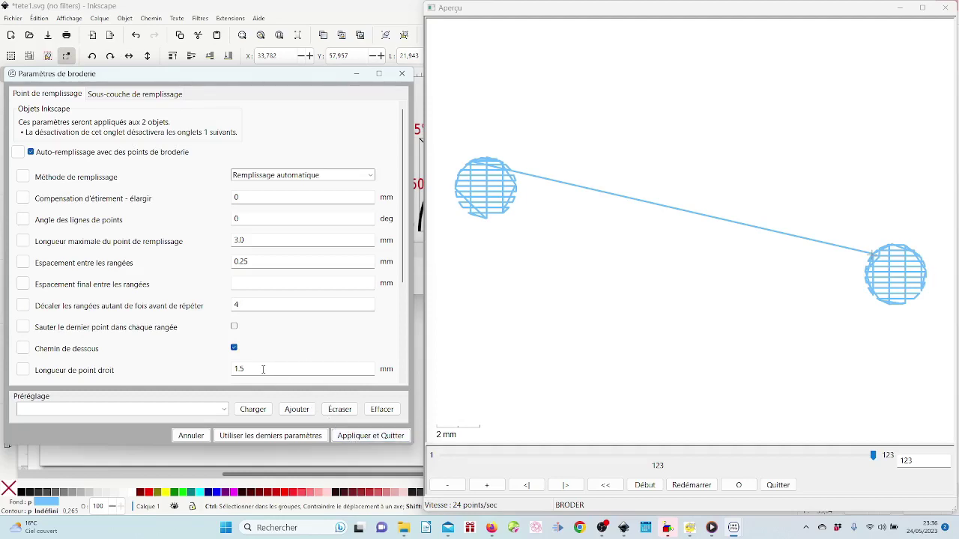
- Set the blue circles' running stitch length to 2 mm and pull compensation to 0,2 mm, and apply the parameters
click(242, 368)
drag(244, 369, 239, 368)
text(2)
click(239, 198)
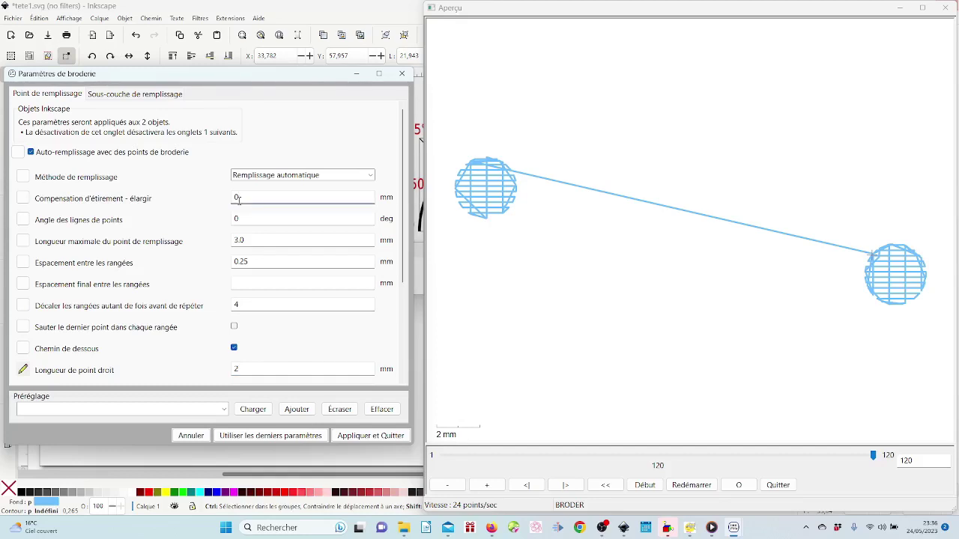
text(,2)
click(349, 439)
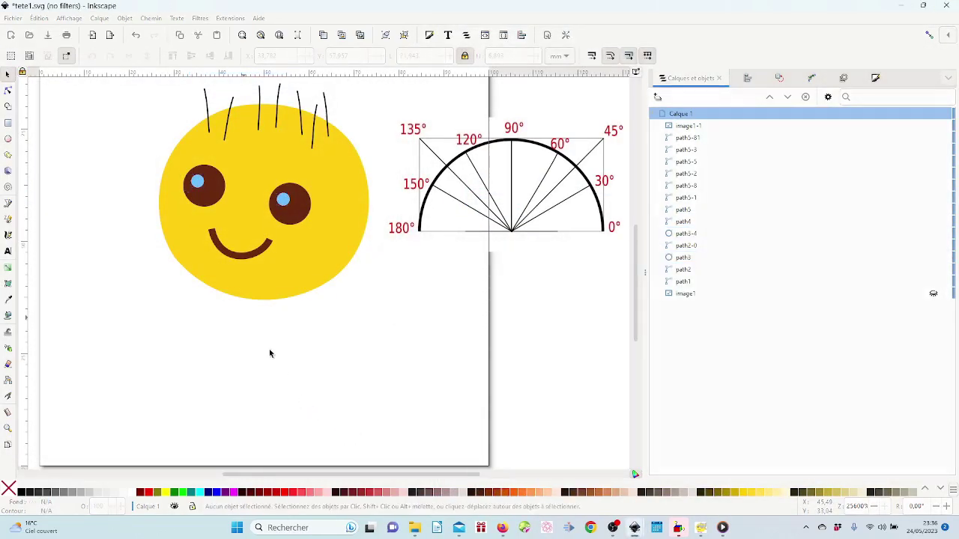
- Select the seven black hair strokes above the face together and open their Ink/Stitch embroidery parameters
scroll(261, 325, up, 3)
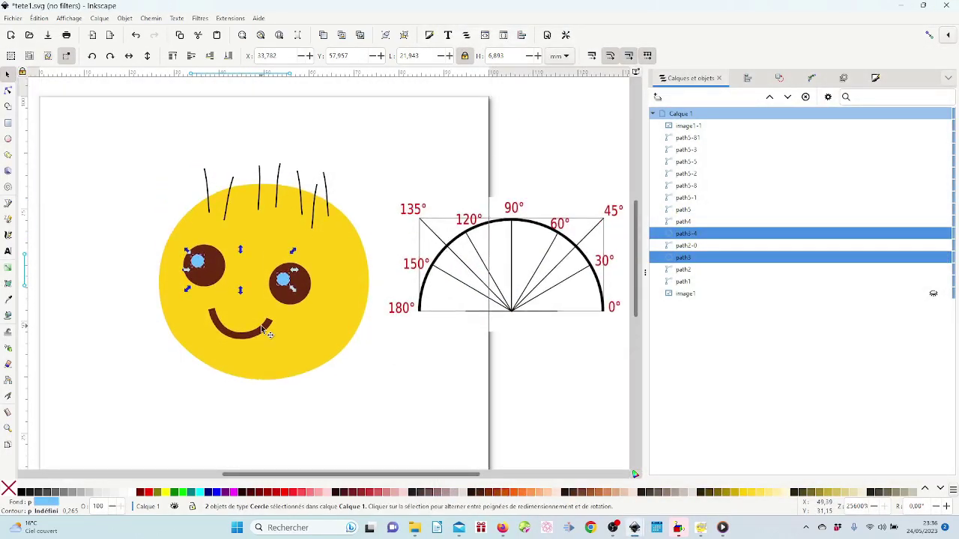
click(207, 187)
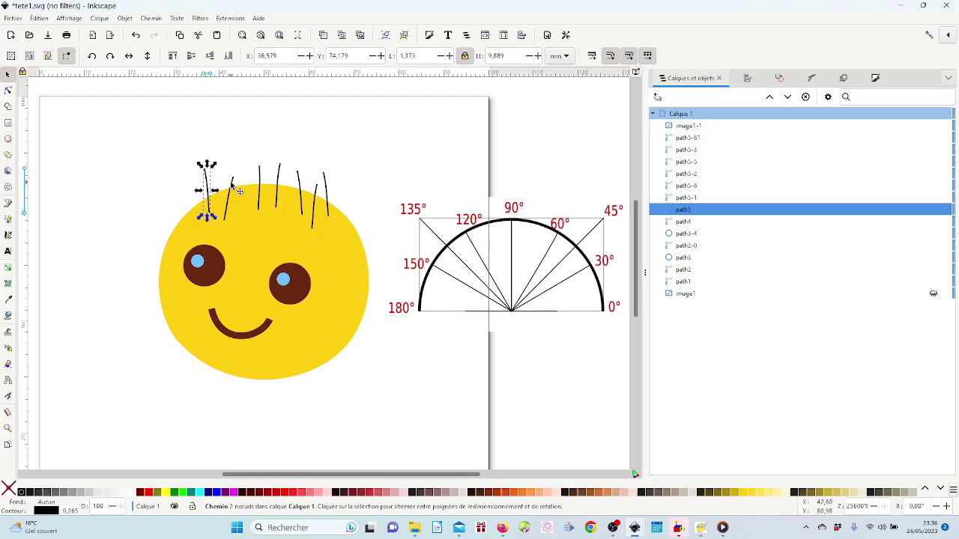
shift+click(231, 187)
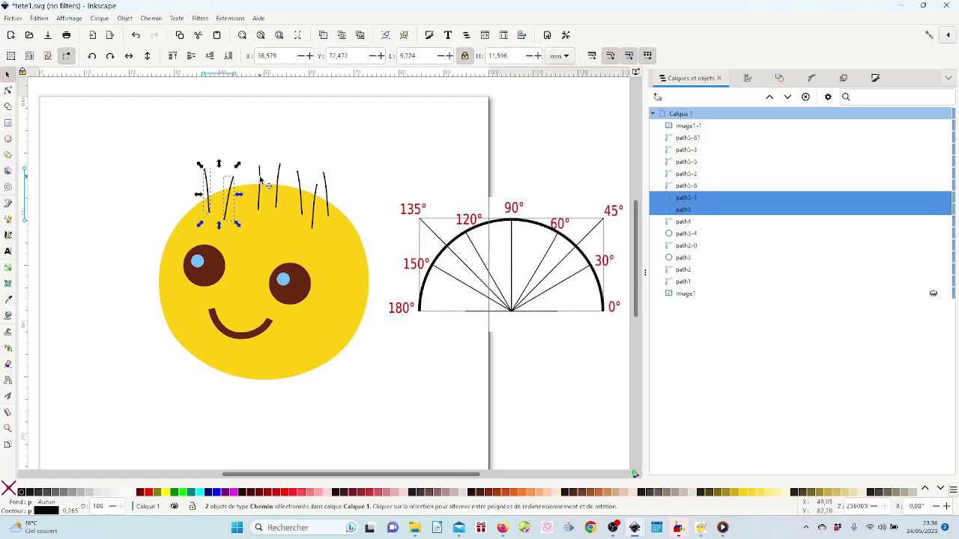
shift+click(260, 180)
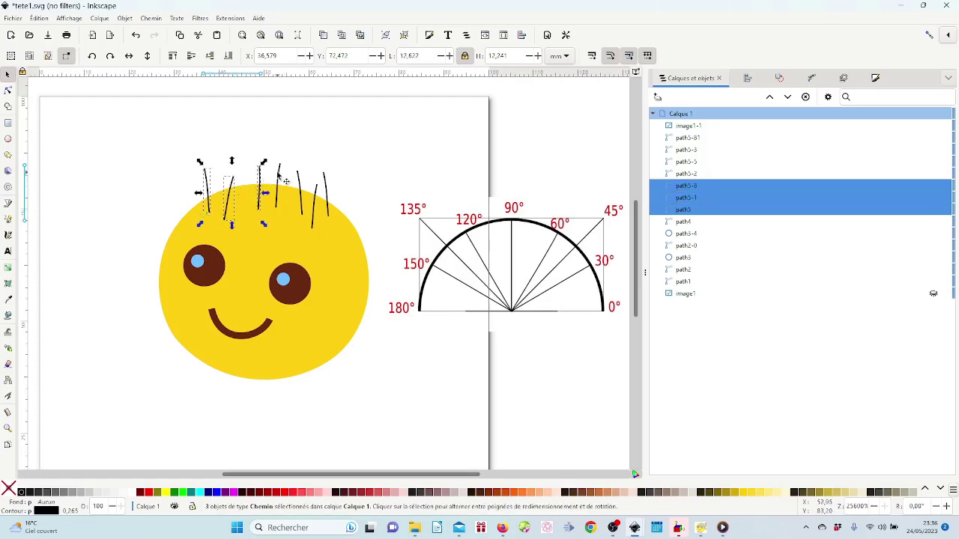
shift+click(278, 176)
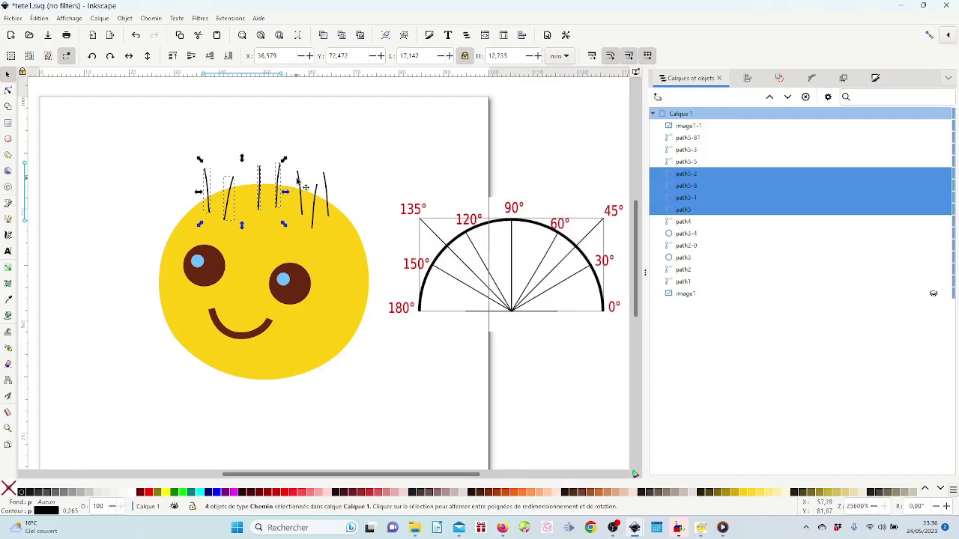
shift+click(299, 181)
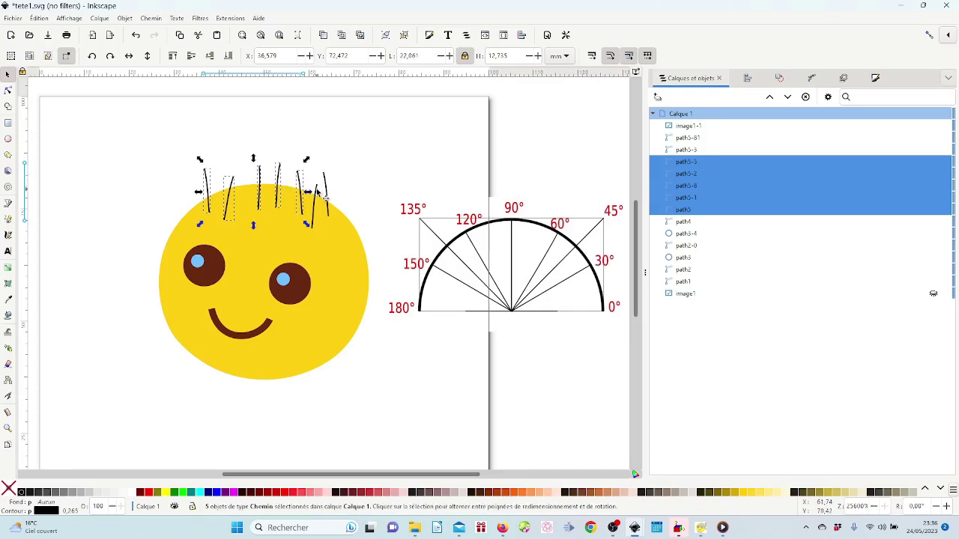
shift+click(316, 193)
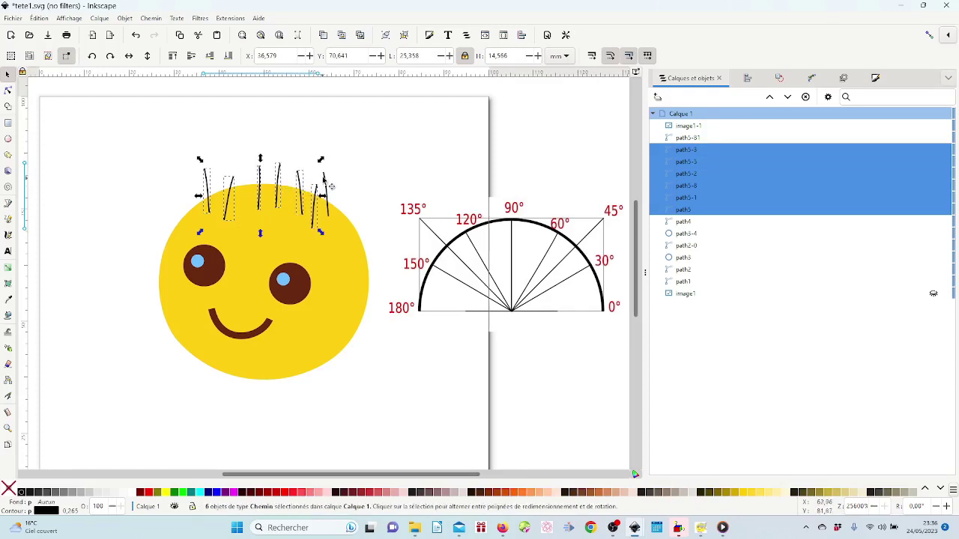
shift+click(324, 180)
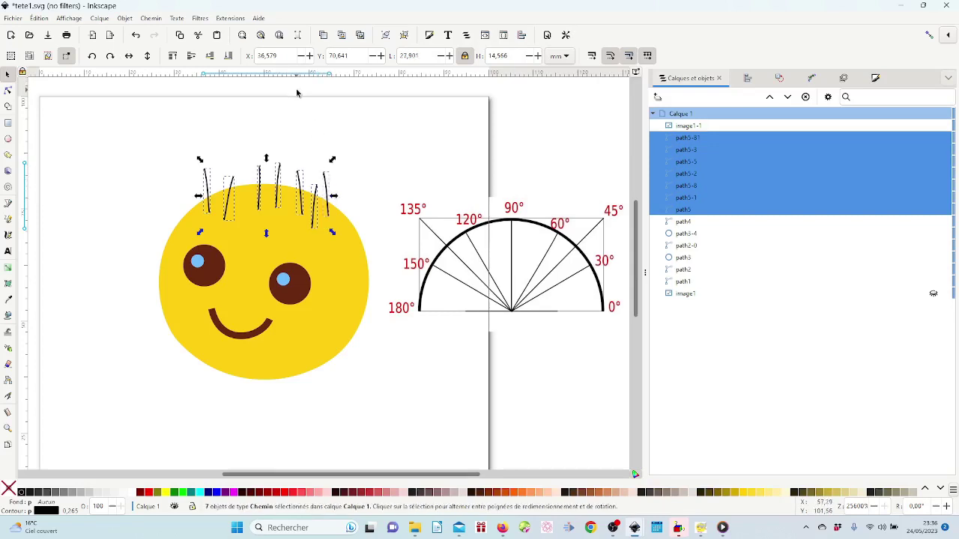
key(ctrl+shift+n)
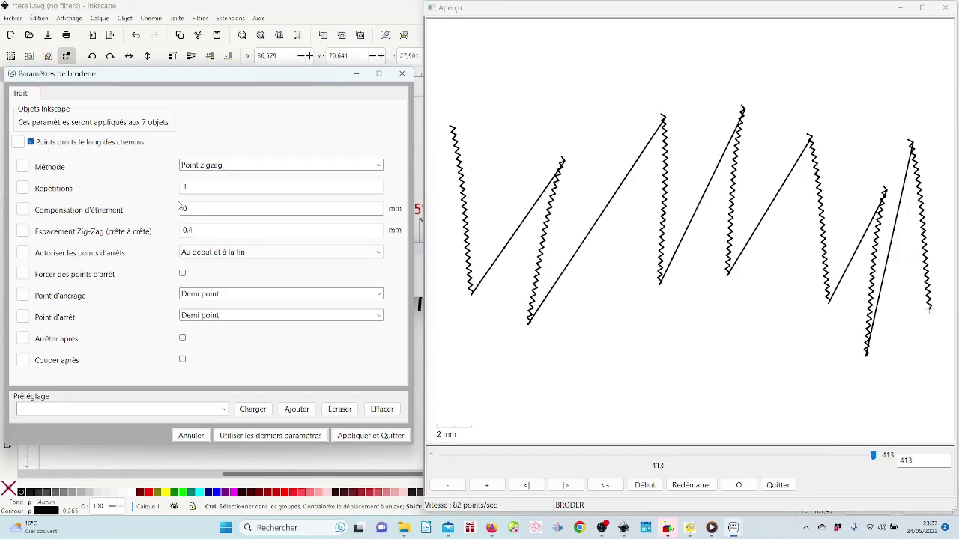
- Set the hair strokes' stitch method to Point droit/Point multiple and check the end of the stitch sequence in the preview
click(235, 166)
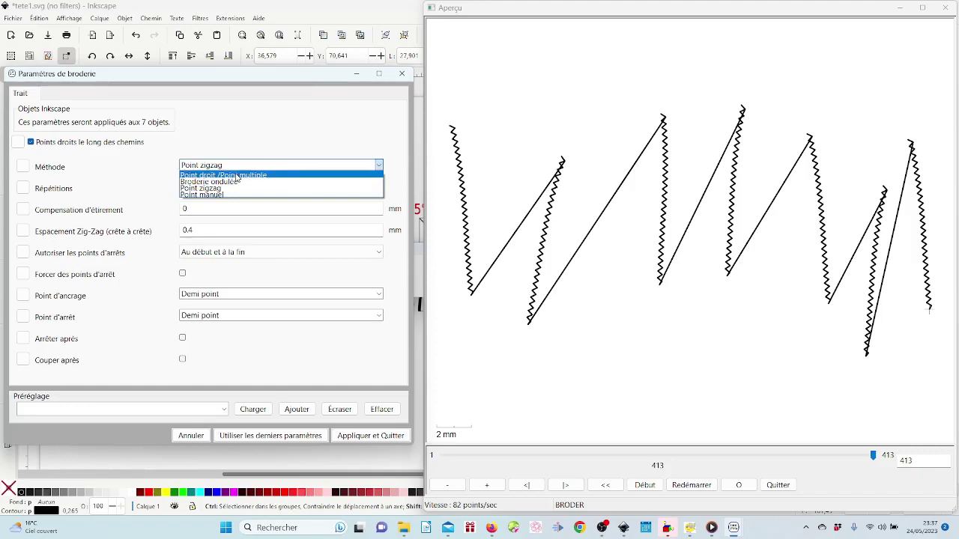
click(235, 175)
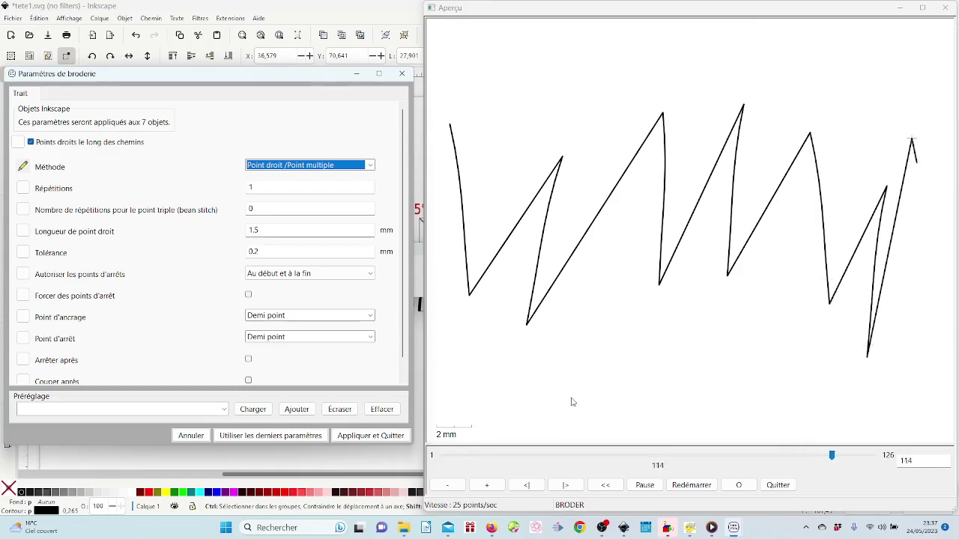
click(878, 459)
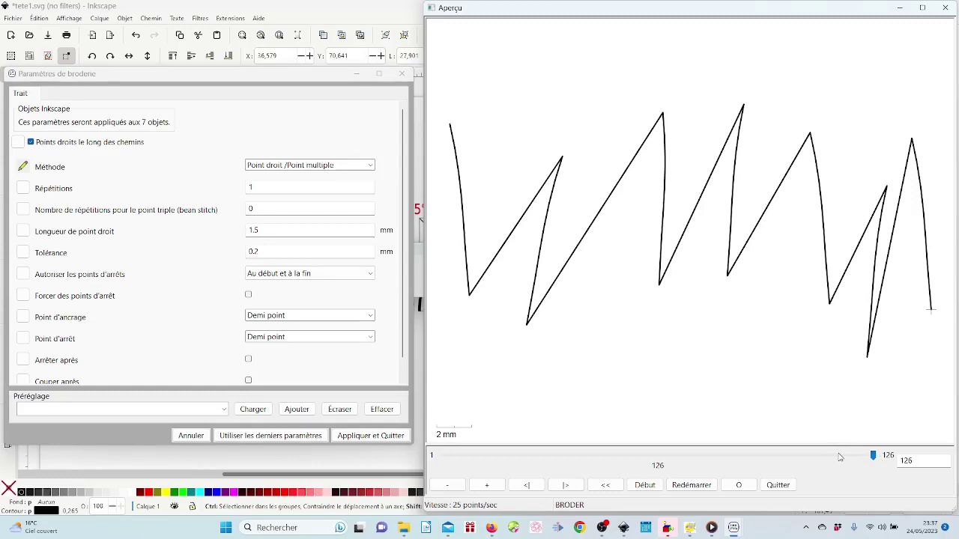
mouse_move(872, 458)
mouse_down()
mouse_move(433, 453)
mouse_move(724, 436)
mouse_move(823, 418)
mouse_up()
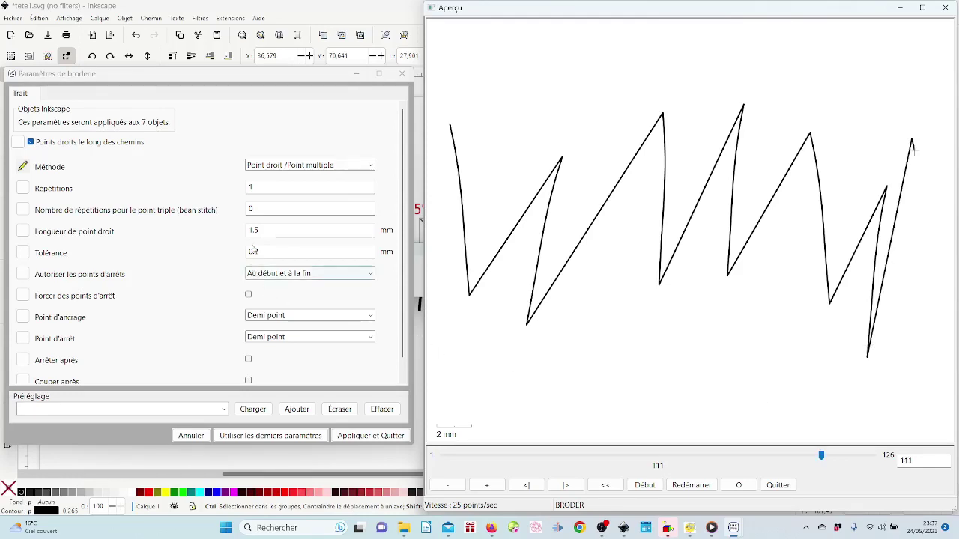
- Try 2 repetitions for the hair strokes, examine the stitch path in the preview, and set the repetitions back to 1
click(255, 188)
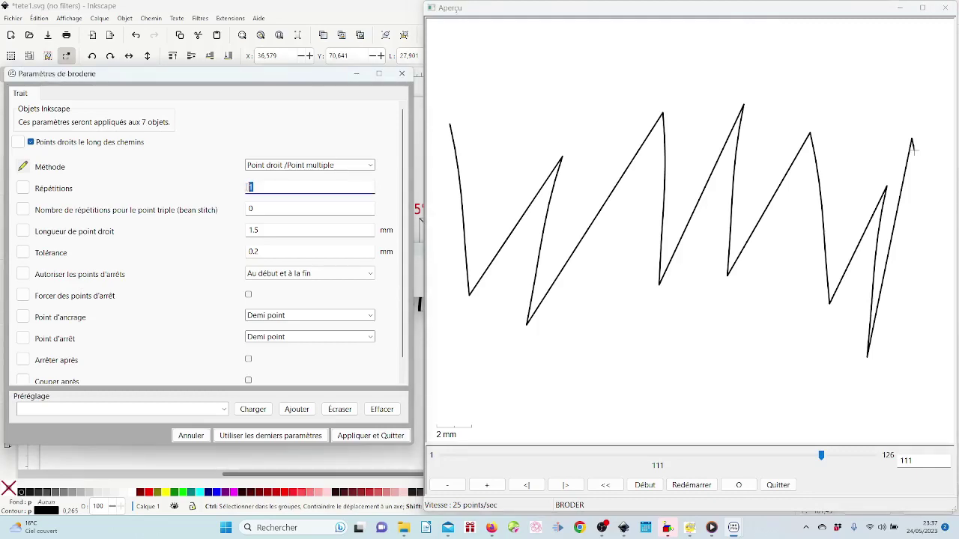
text(2)
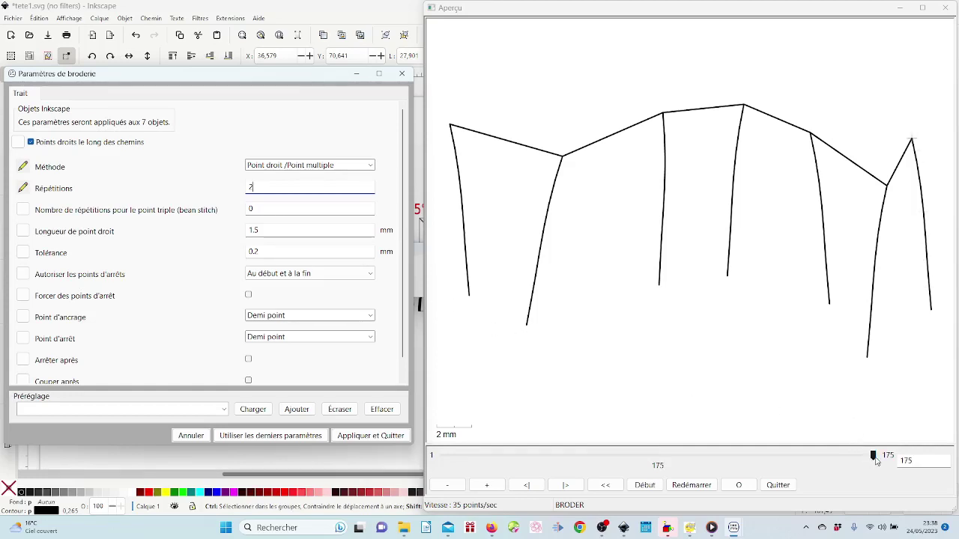
drag(874, 455, 778, 445)
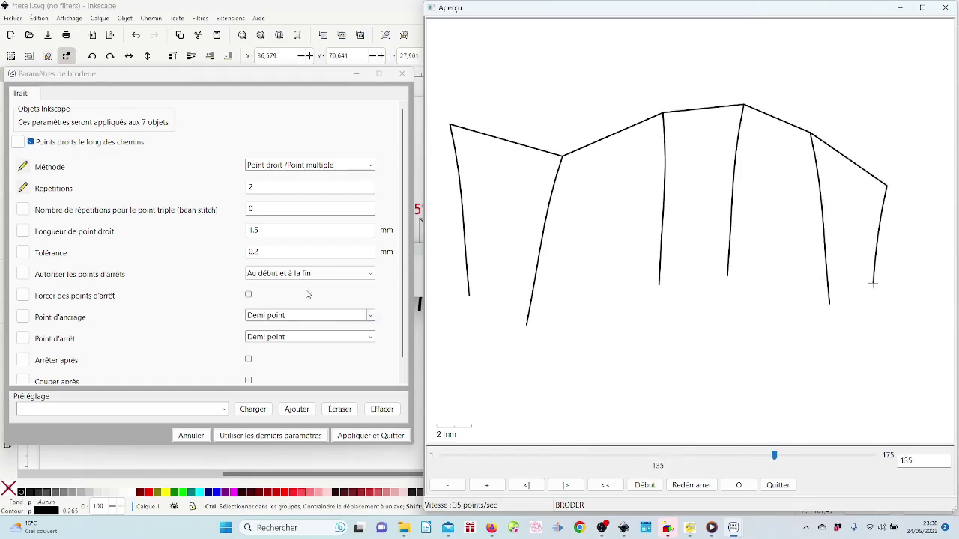
double_click(251, 186)
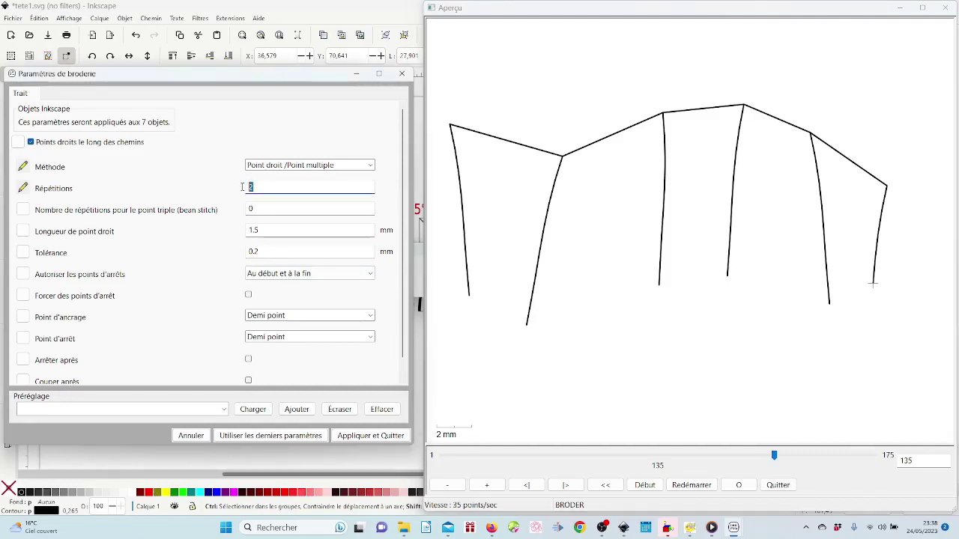
text(1)
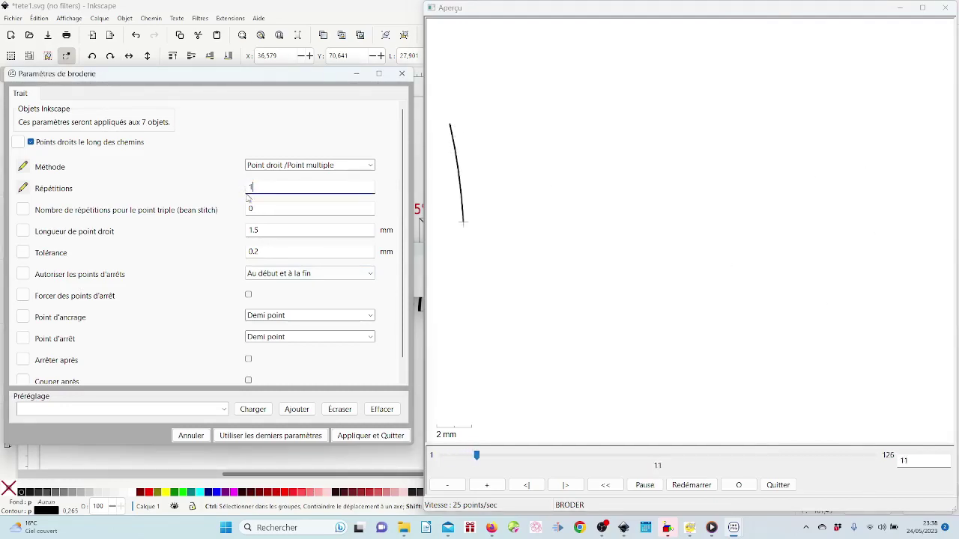
- Set the hair strokes' number of bean stitch repetitions to 1
click(253, 208)
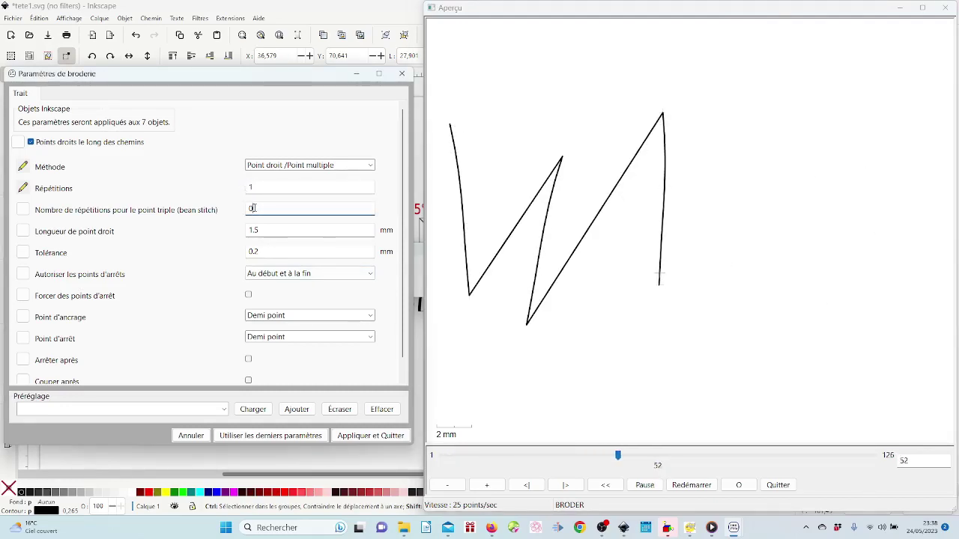
double_click(251, 209)
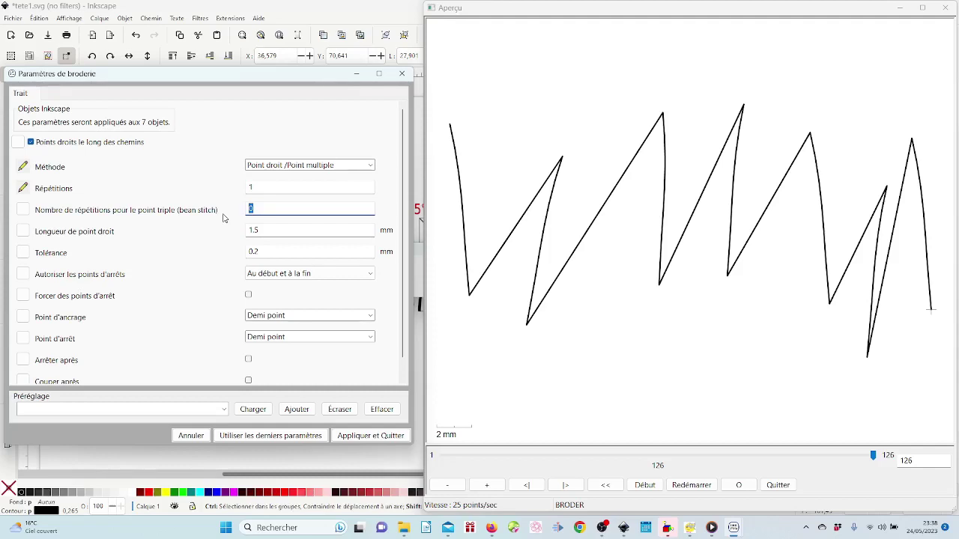
text(1)
click(874, 457)
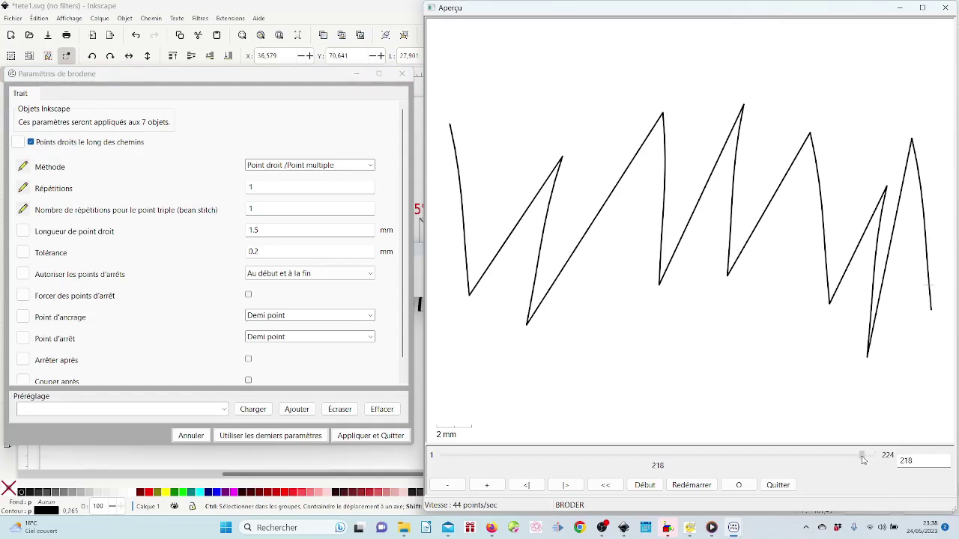
- Examine the first hair's bean stitches one by one in the simulation, and apply the hair strokes' embroidery parameters
mouse_move(862, 460)
mouse_down()
mouse_move(773, 469)
mouse_move(459, 468)
mouse_up()
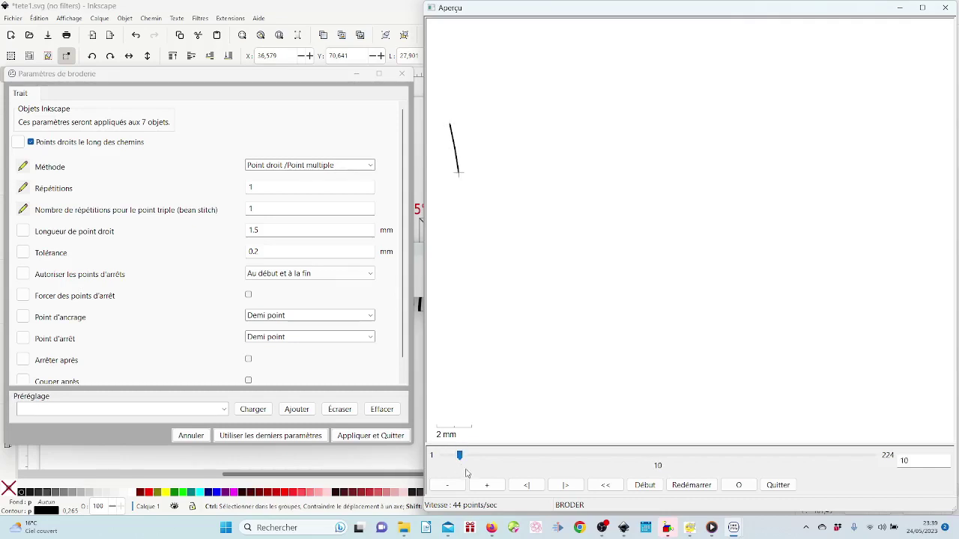
click(561, 488)
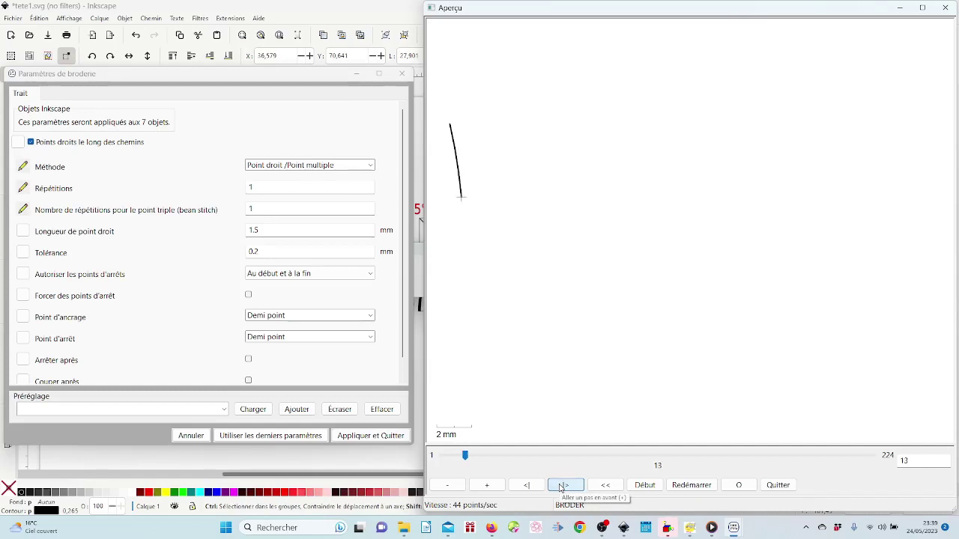
click(560, 486)
click(560, 486)
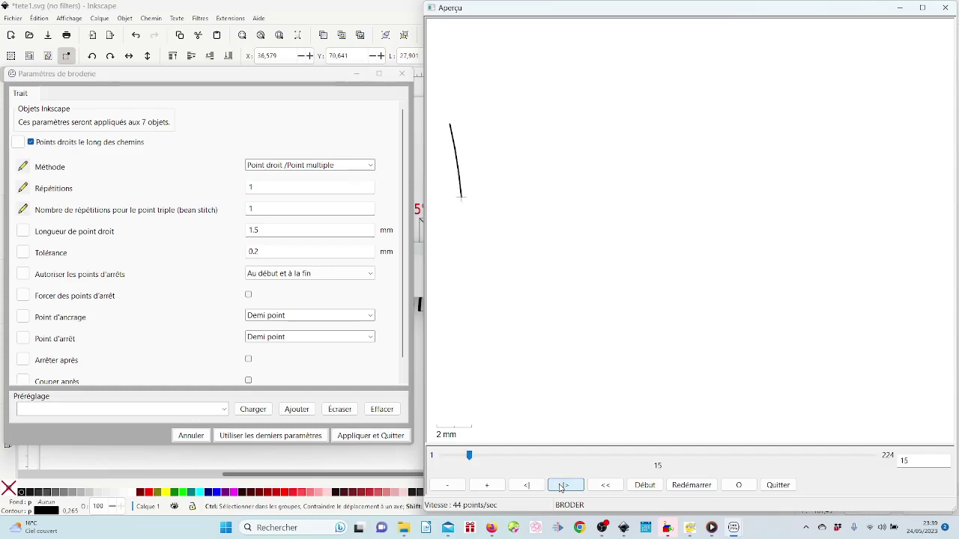
click(560, 485)
click(560, 486)
click(560, 486)
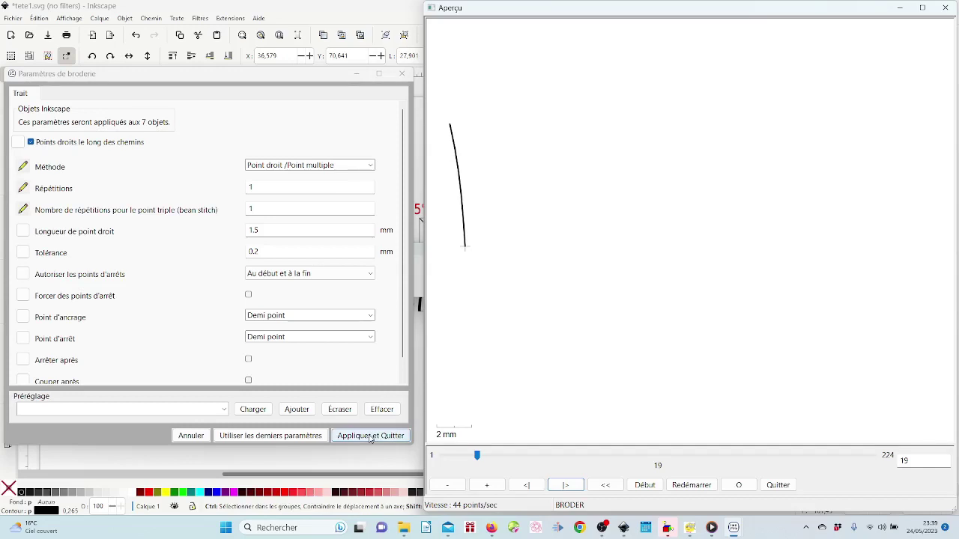
scroll(186, 277, down, 1)
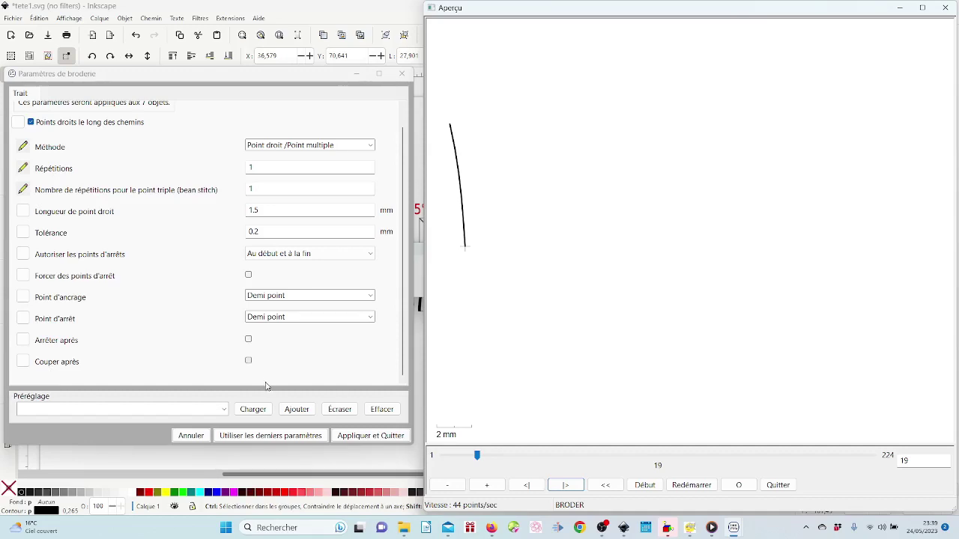
click(352, 436)
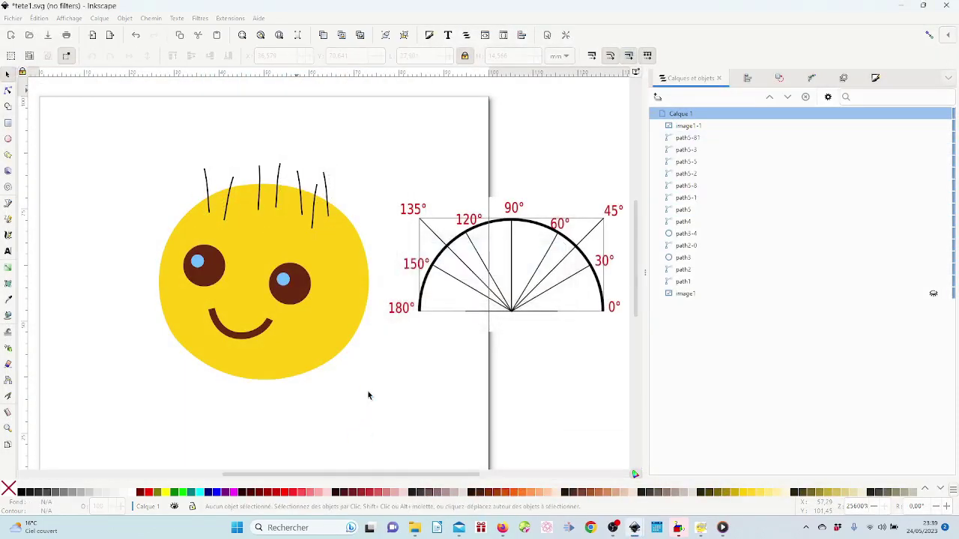
- Move the protractor image farther from the face, to about X 90 mm and Y 46 mm, and hide it
click(467, 267)
drag(473, 274, 538, 281)
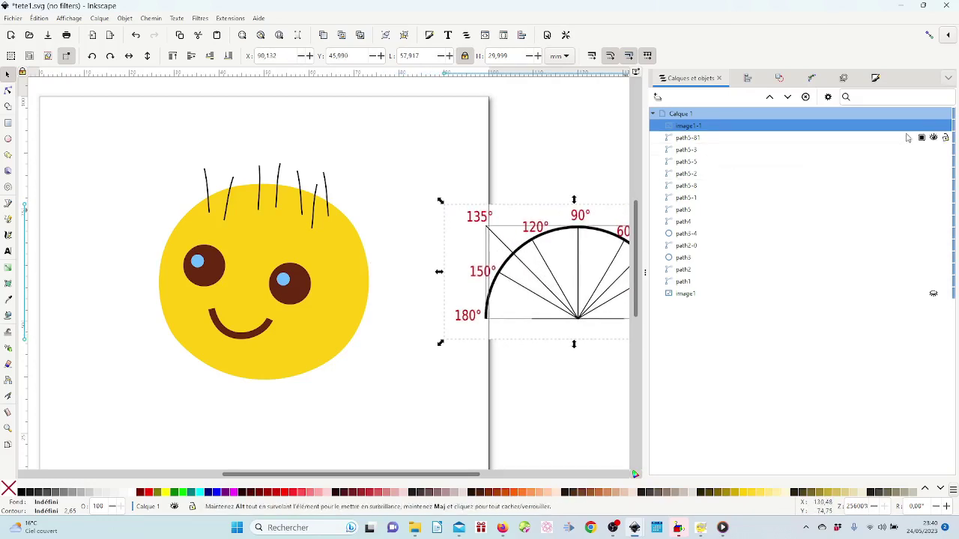
click(932, 126)
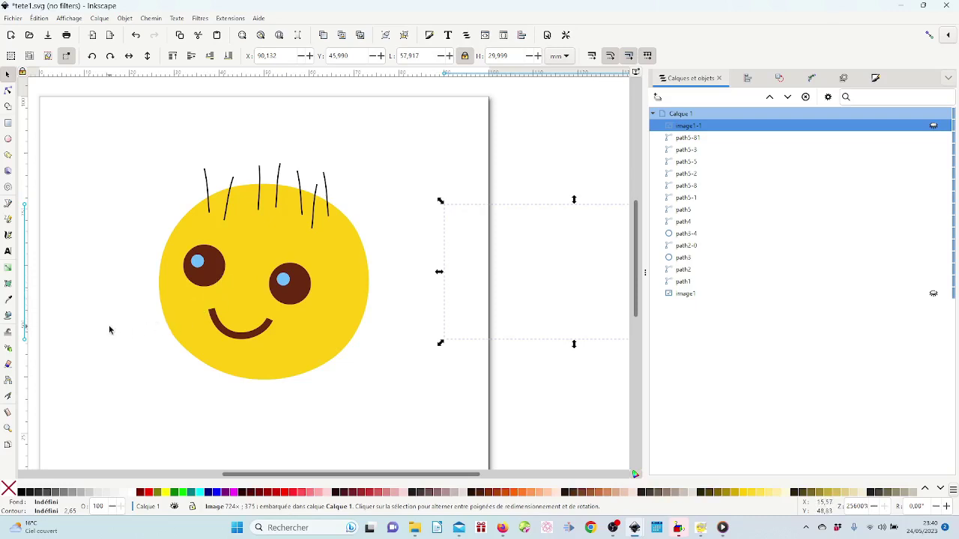
click(150, 342)
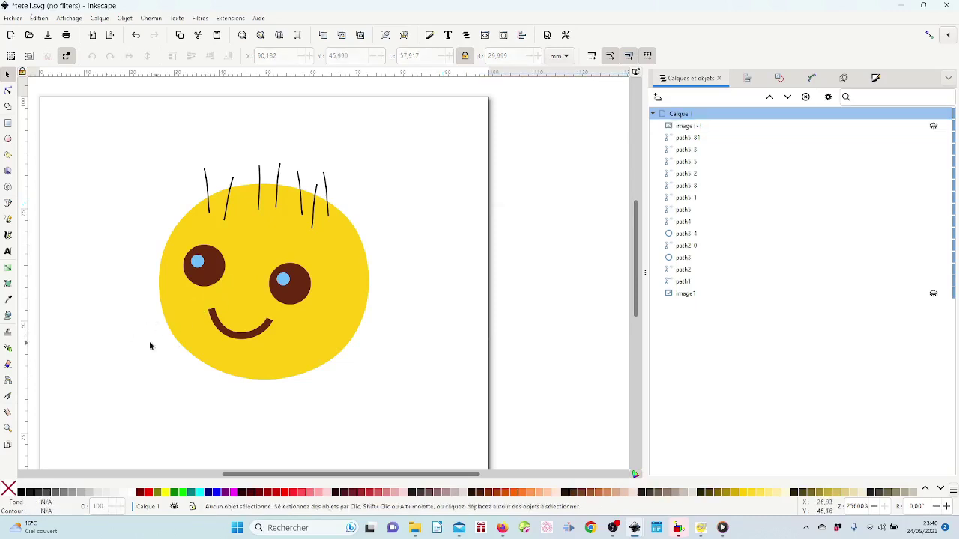
- Apply Ink/Stitch embroidery parameters to the mouth with zigzag stitch and 0.4 mm spacing, and select the yellow face shape
click(224, 331)
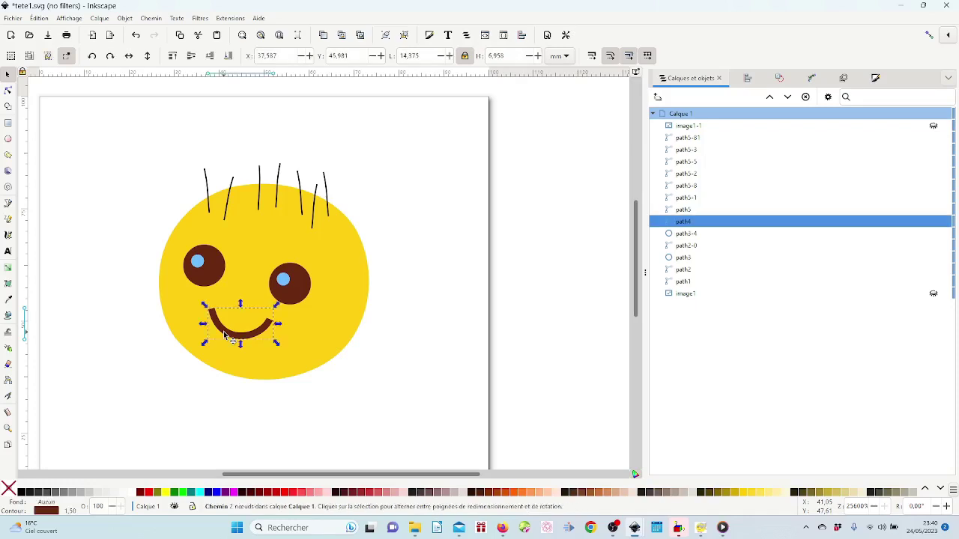
key(ctrl)
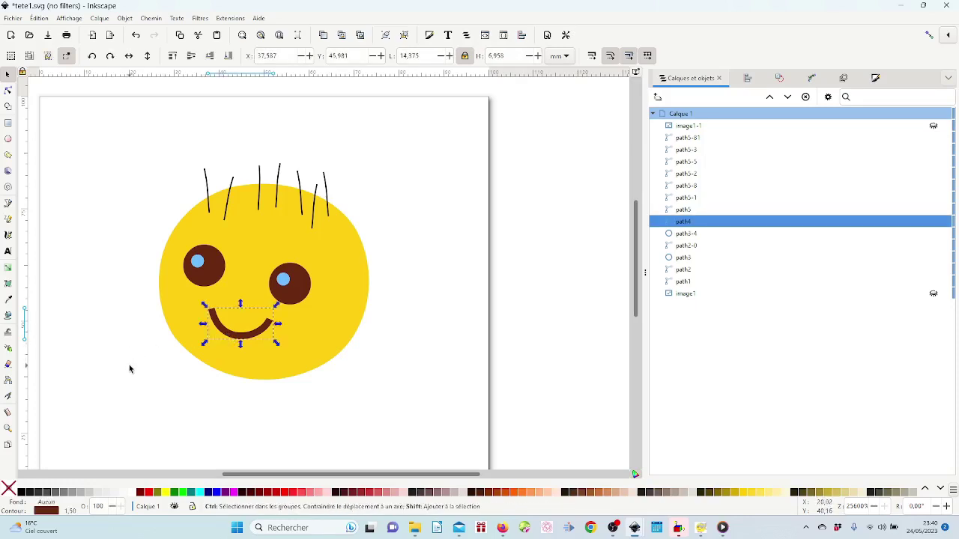
key(ctrl+shift+f)
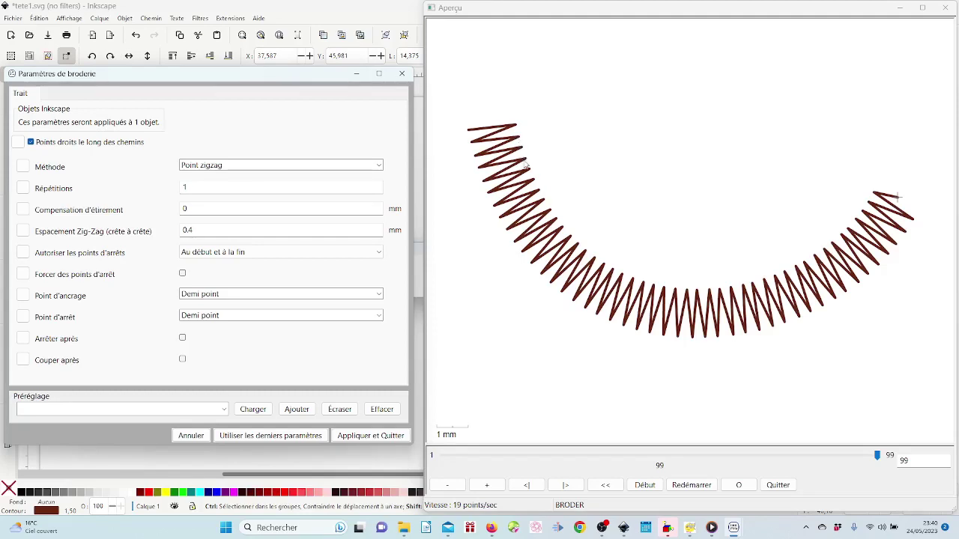
click(195, 230)
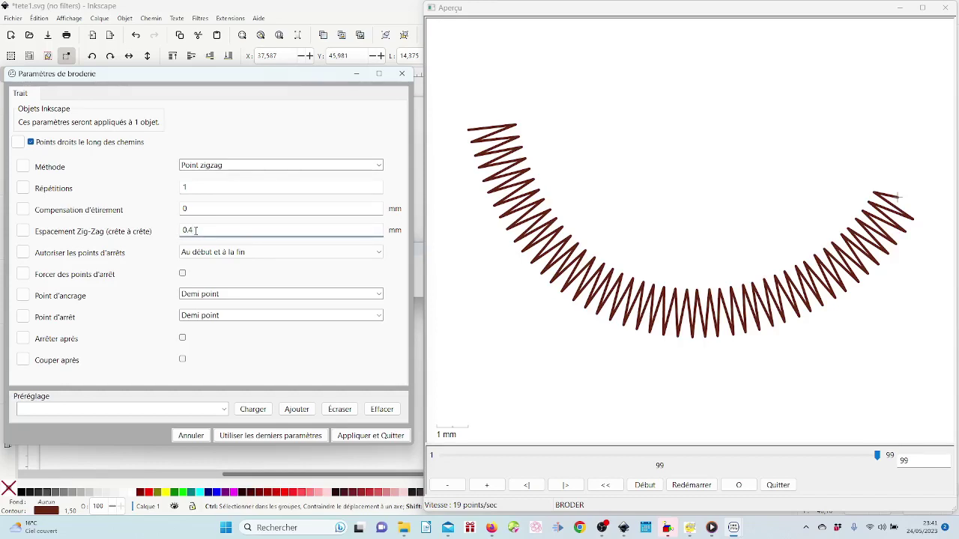
click(370, 436)
click(334, 333)
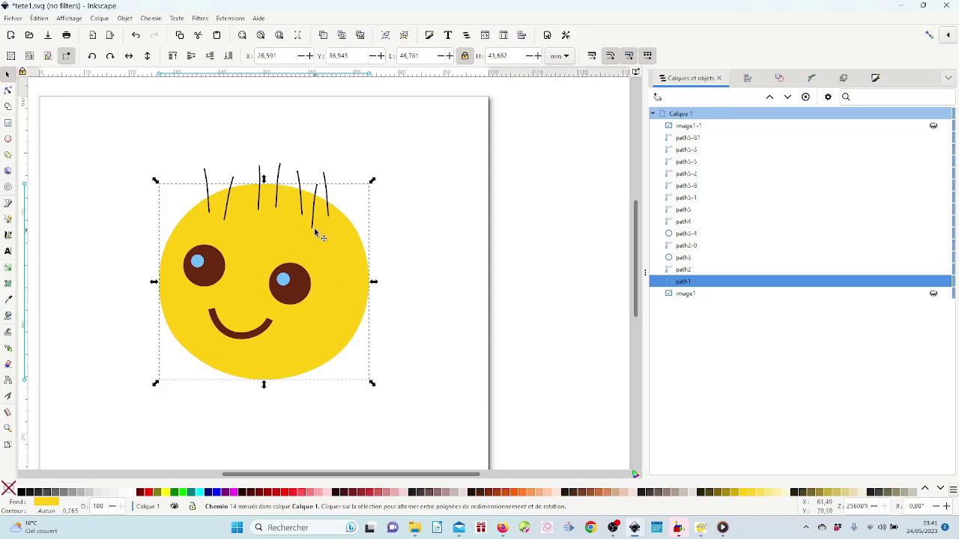
- Select all visible parts of the smiley together and open the Ink/Stitch simulator for the whole design
click(406, 176)
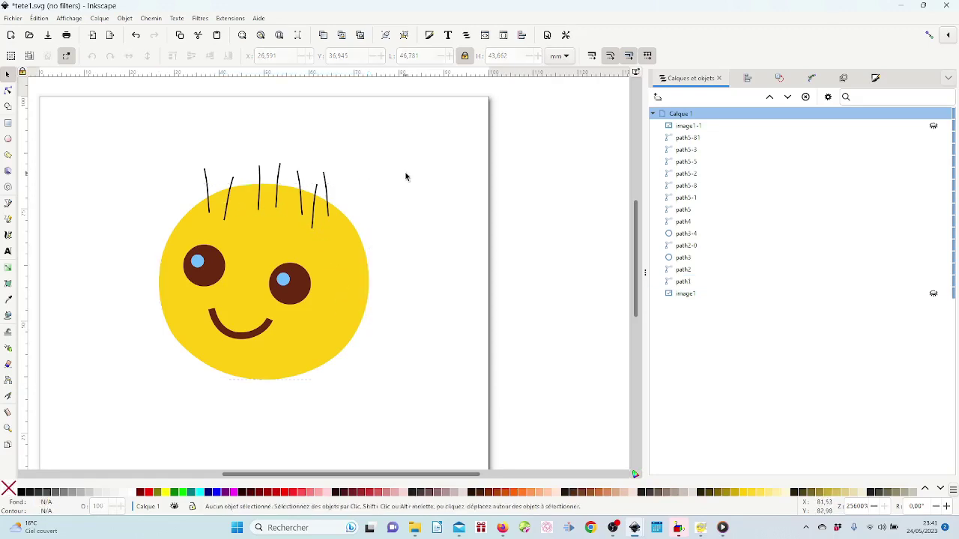
drag(99, 147, 371, 385)
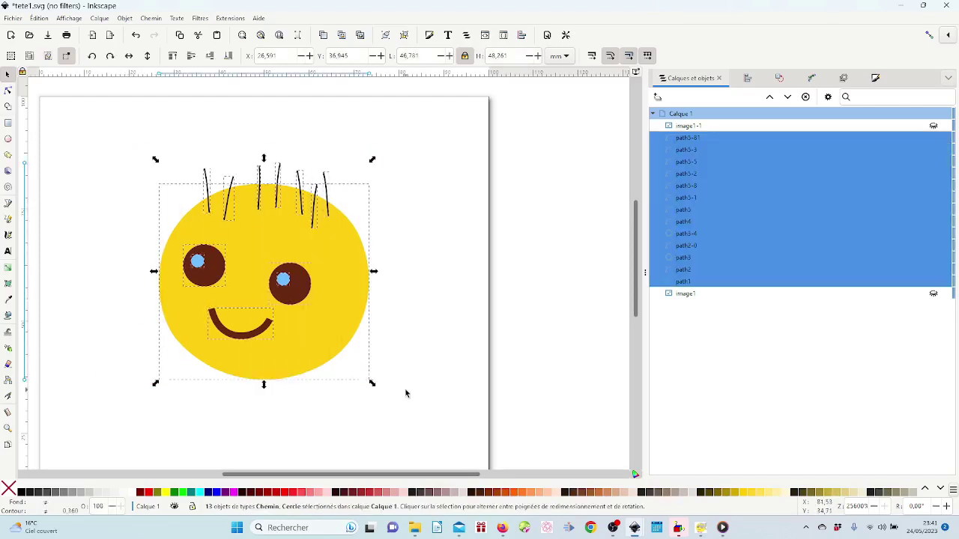
click(230, 18)
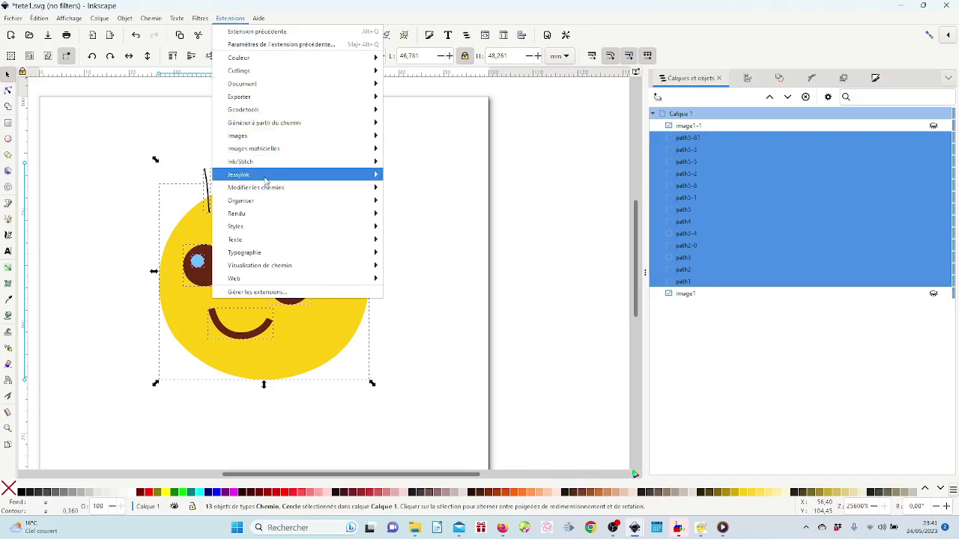
mouse_move(266, 166)
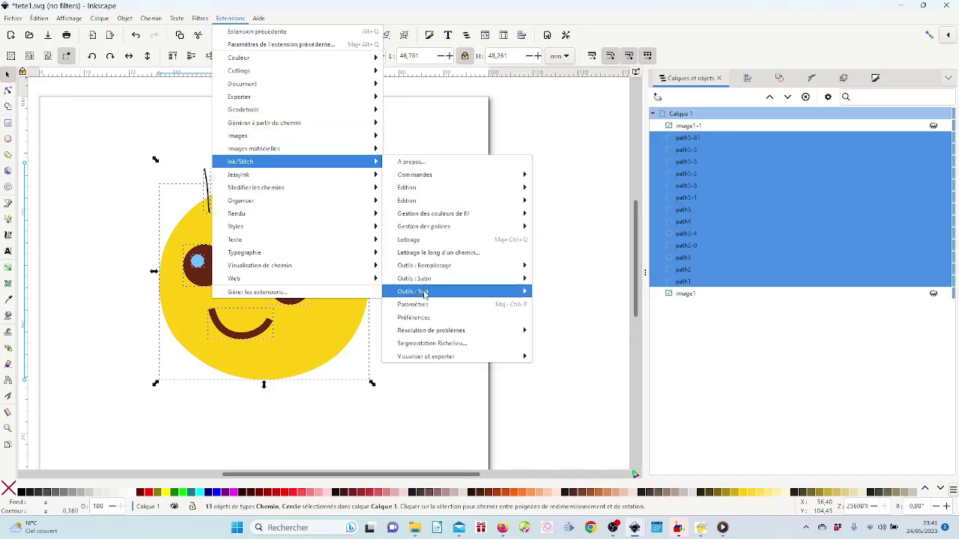
mouse_move(431, 360)
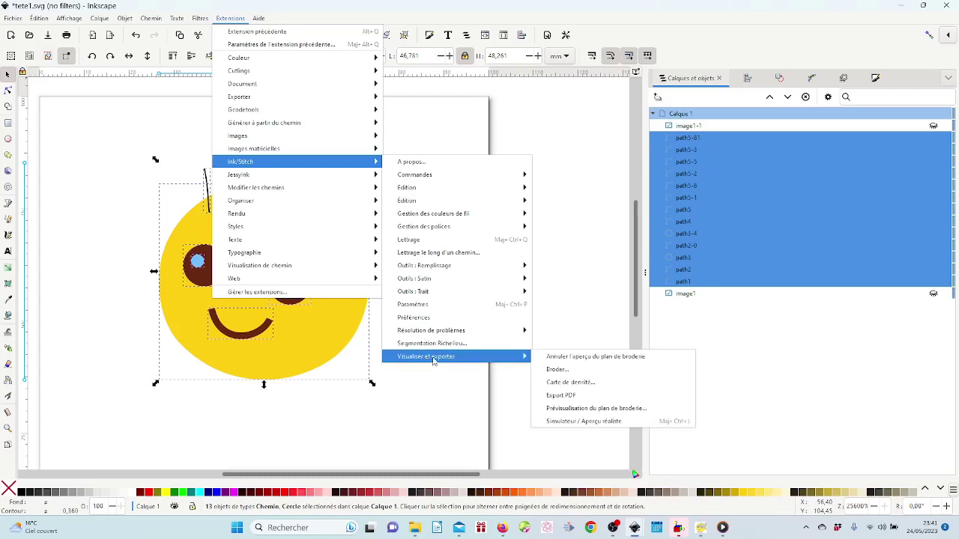
click(564, 423)
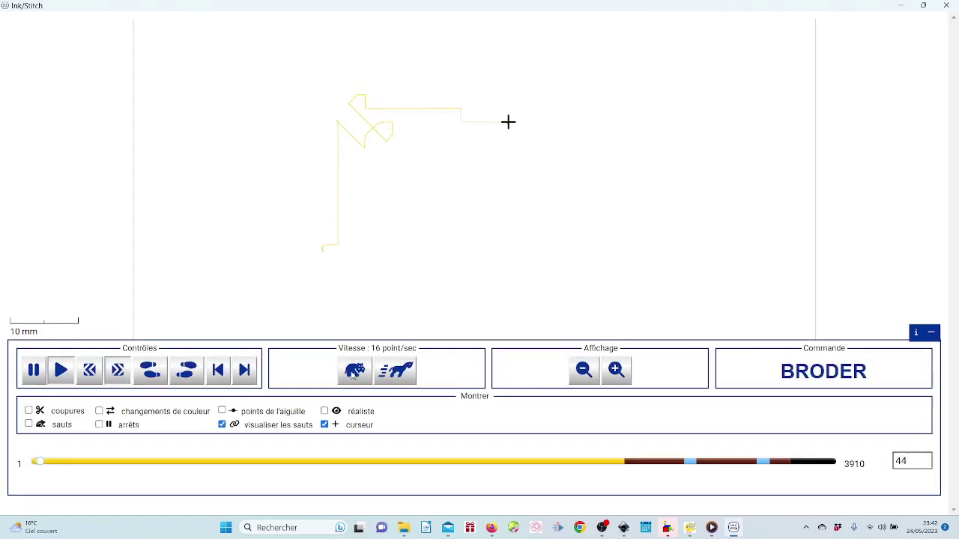
- Run the whole smiley's stitch simulation at 256 stitches per second and examine the complete stitch-out
click(398, 374)
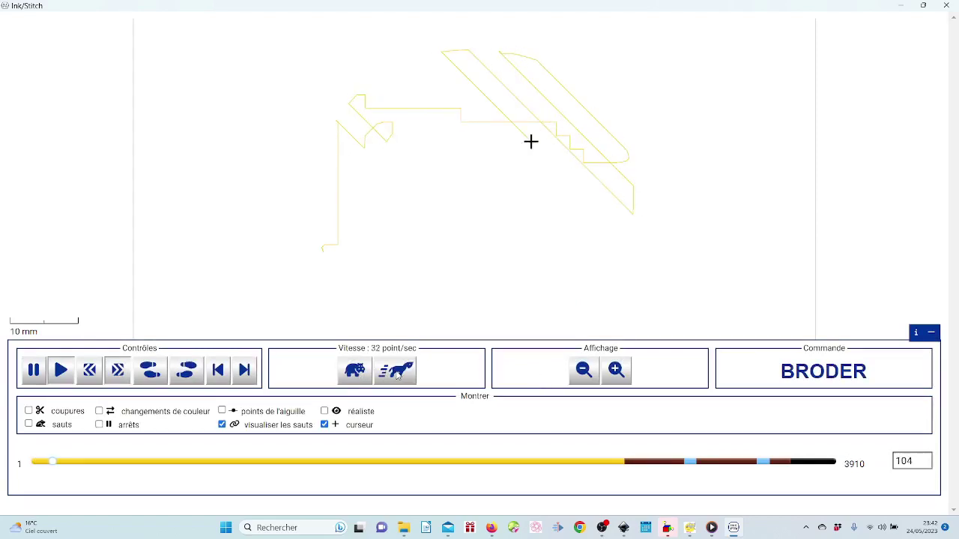
click(398, 373)
click(398, 374)
click(397, 374)
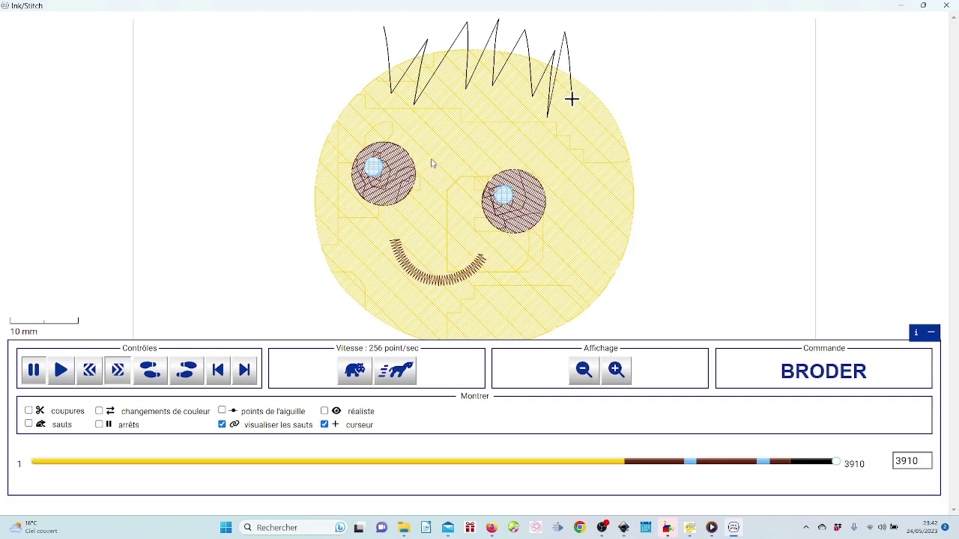
drag(431, 164, 432, 156)
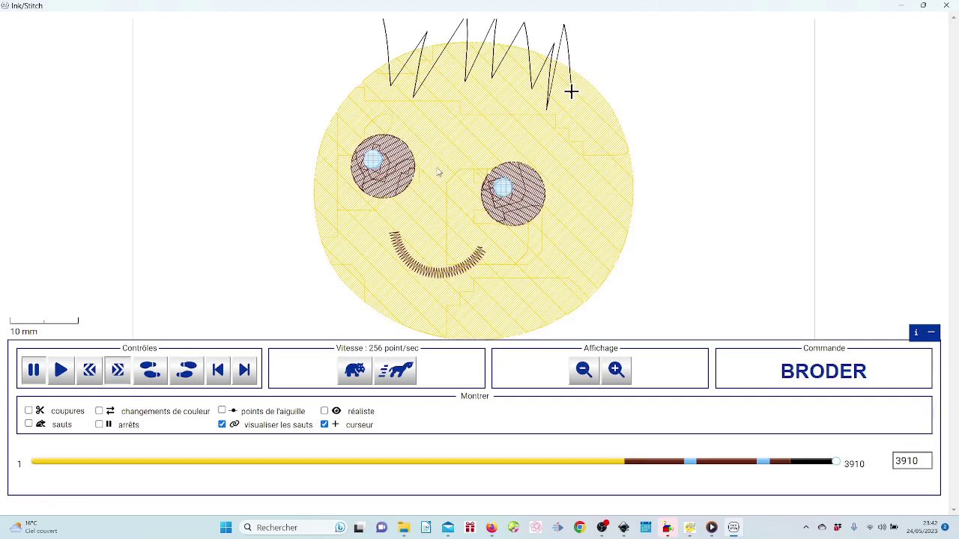
scroll(438, 173, down, 5)
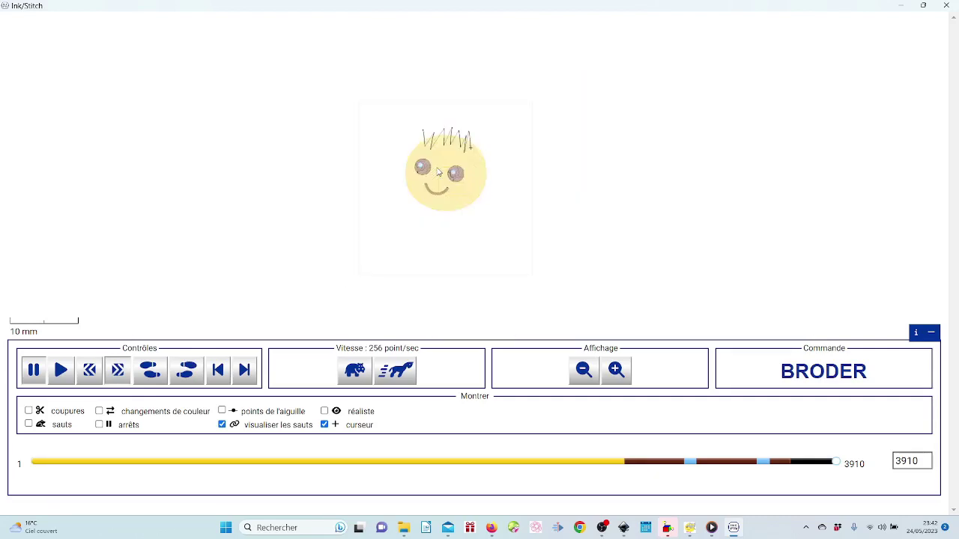
scroll(439, 172, up, 5)
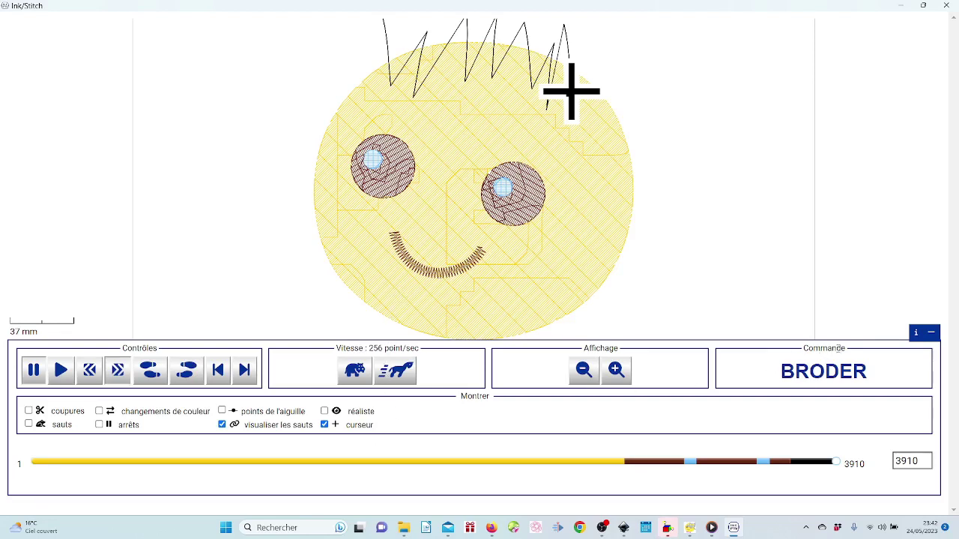
- Examine the simulated smiley in realistic rendering with jump threads and cursor hidden, and close the simulator
click(931, 334)
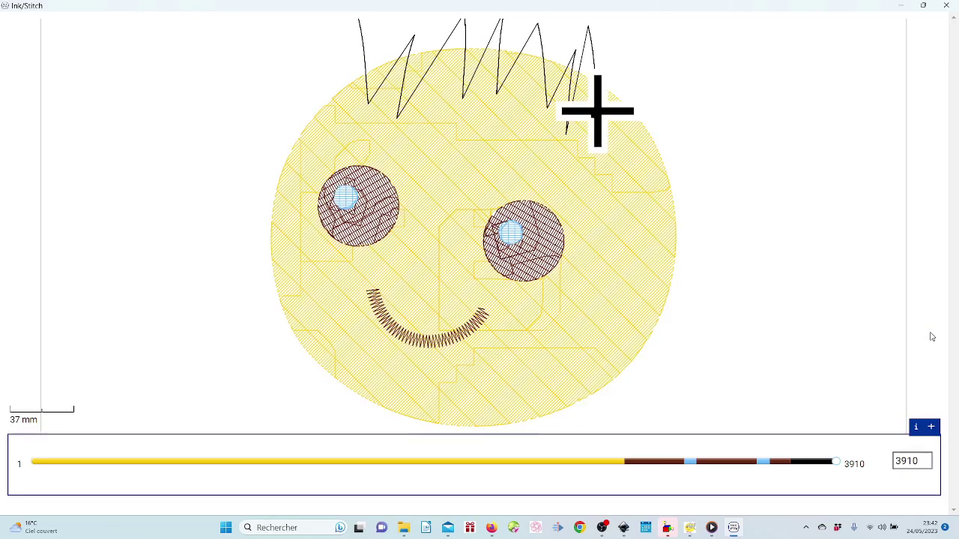
click(931, 427)
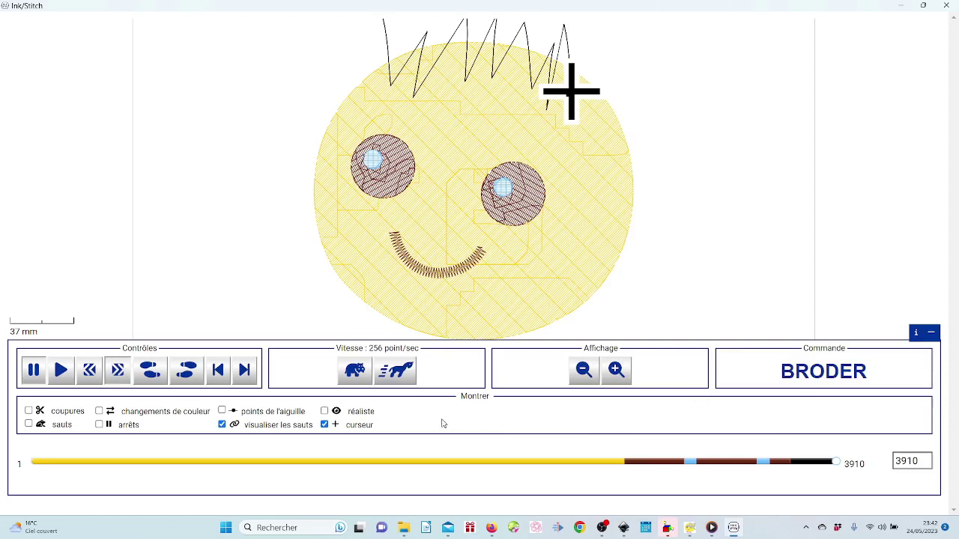
click(325, 412)
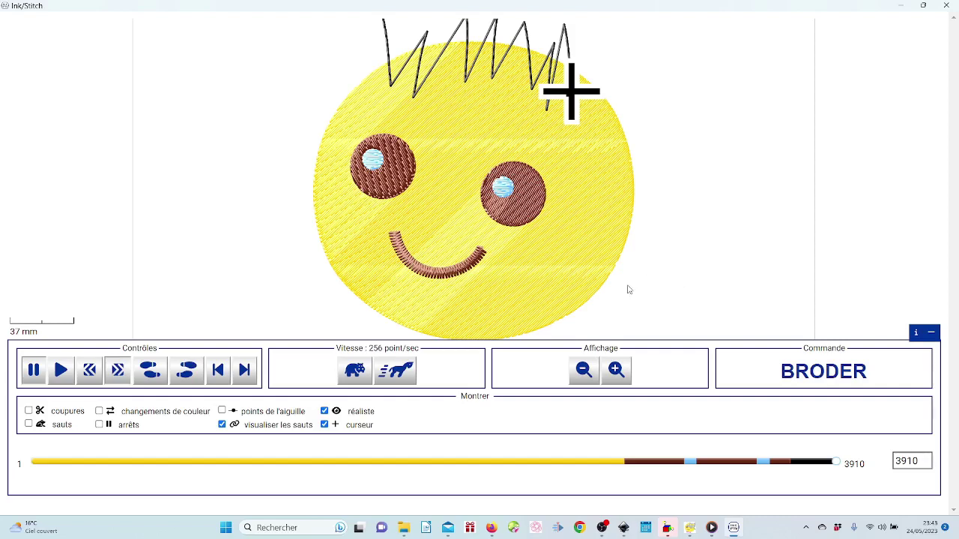
click(222, 425)
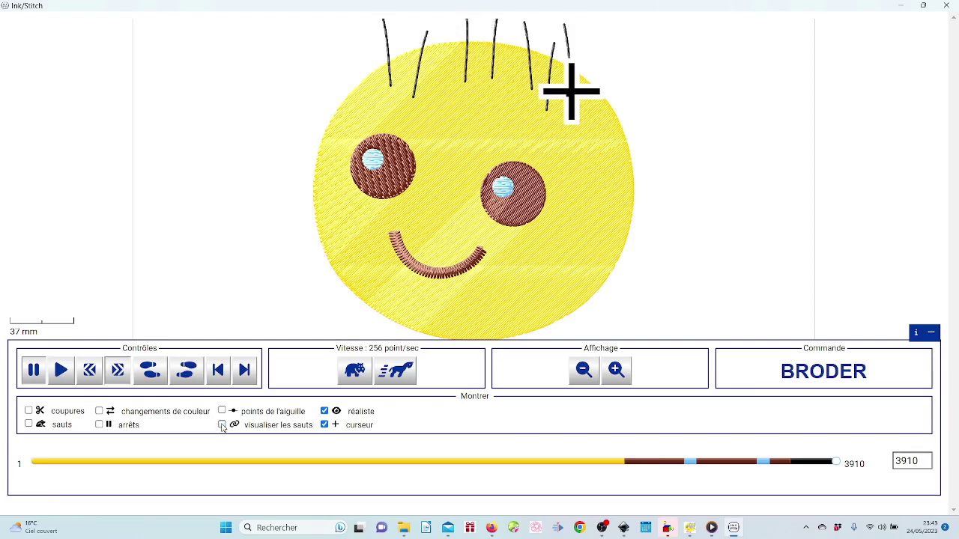
click(324, 424)
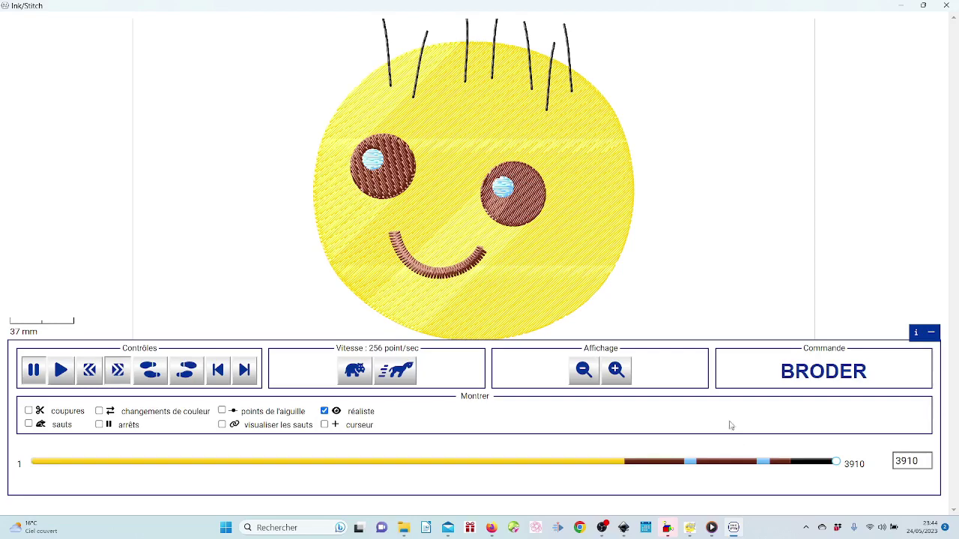
click(946, 6)
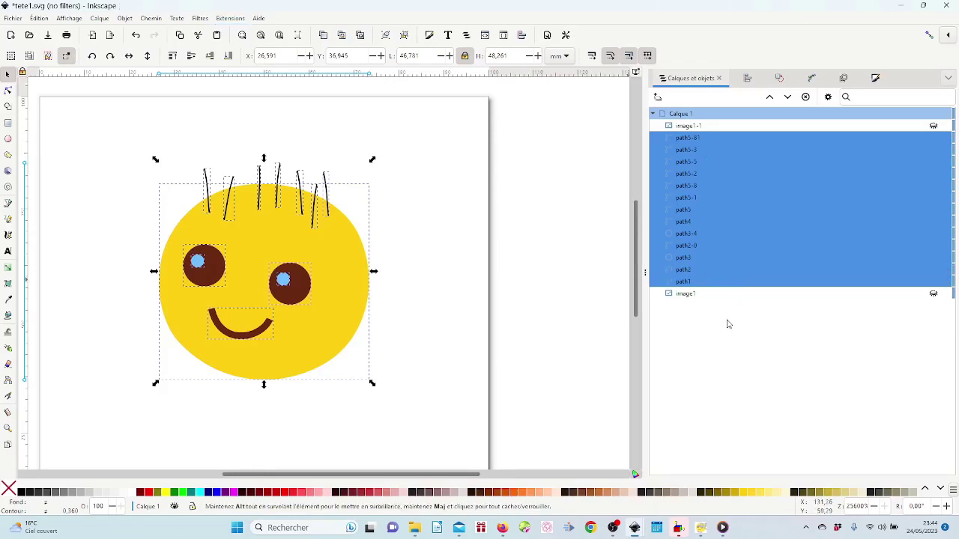
- Check the stitching order of the yellow face, first brown eye and its blue circle by selecting each in turn
click(585, 328)
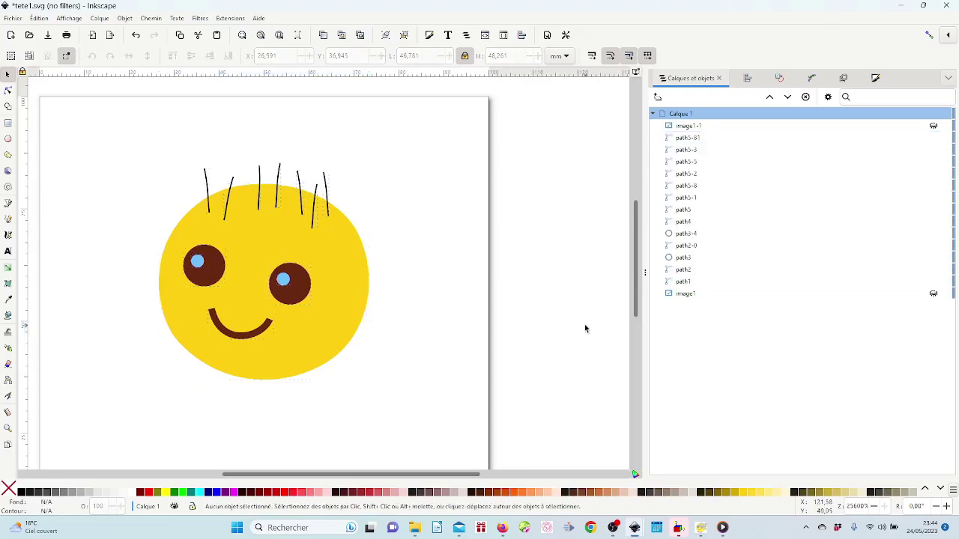
click(690, 282)
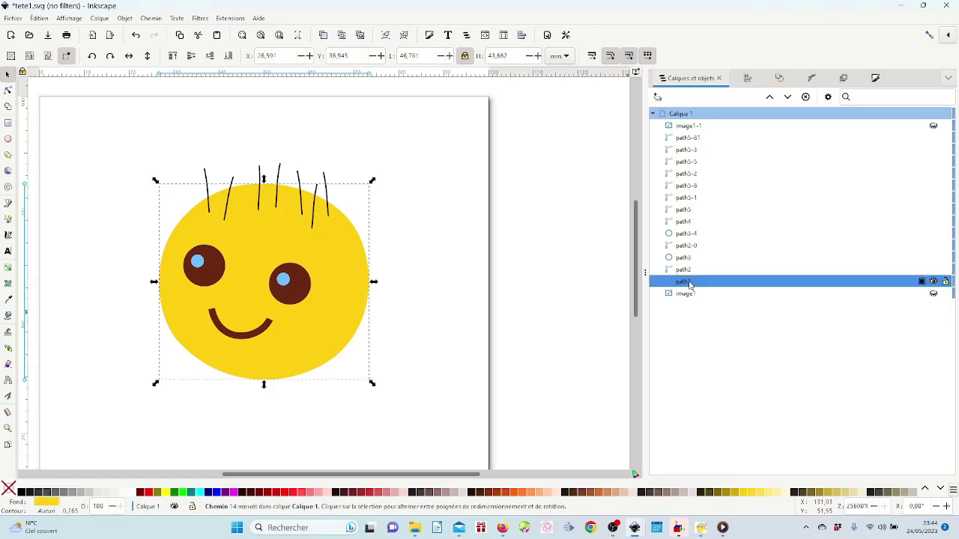
click(688, 271)
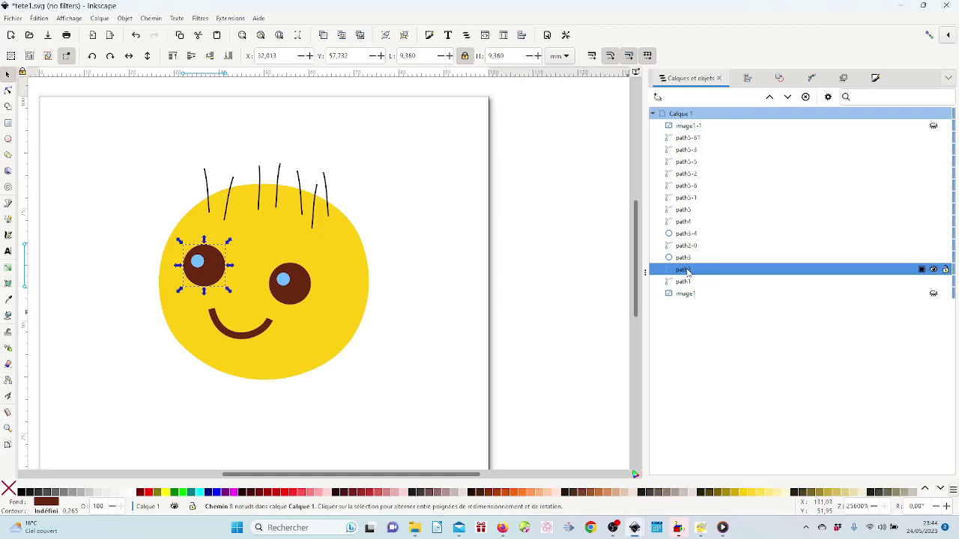
click(686, 262)
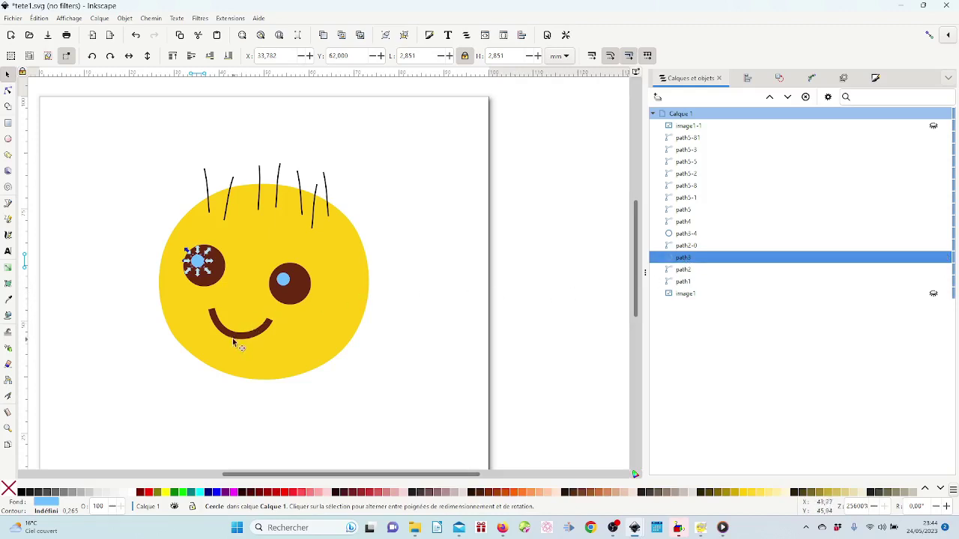
- Restack the two brown eyes and the mouth in selection order, so the same-coloured parts follow one another
click(222, 277)
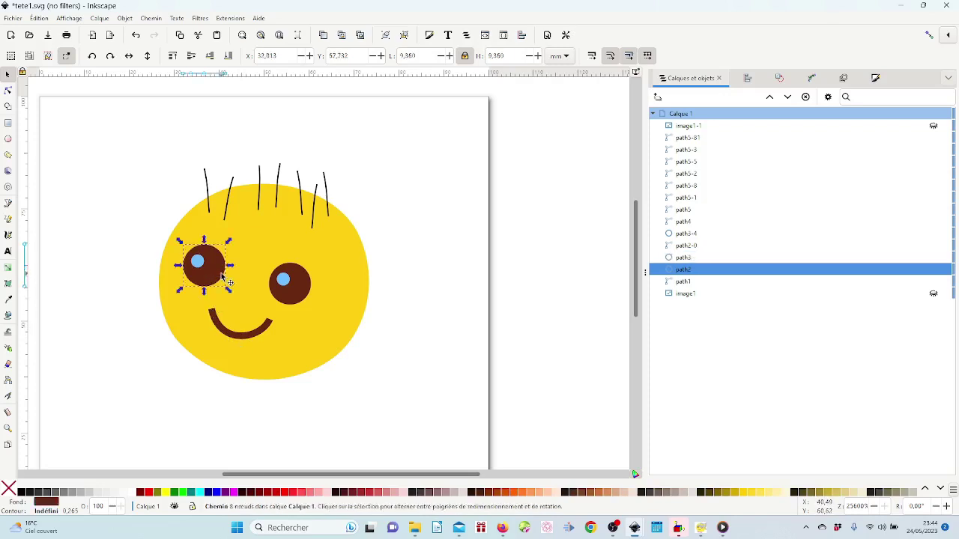
shift+click(297, 290)
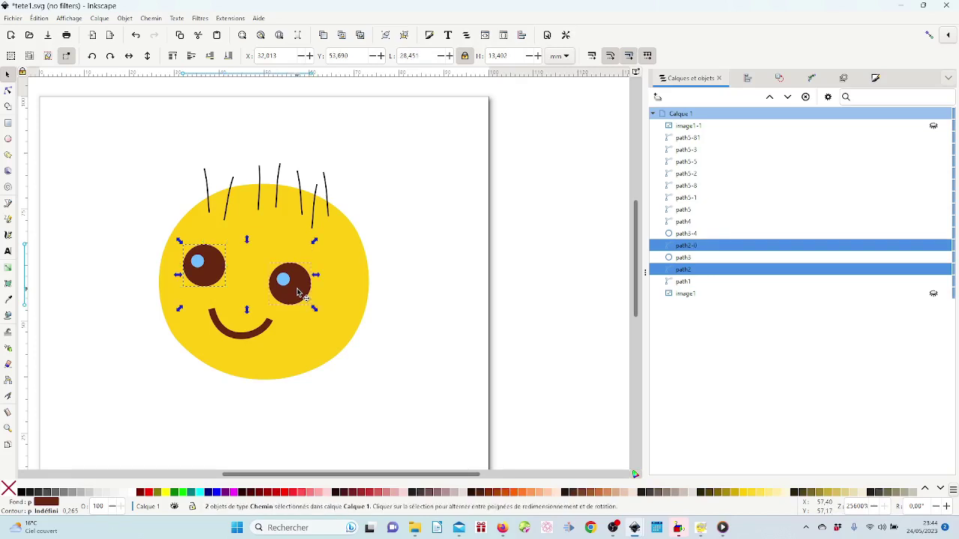
shift+click(243, 336)
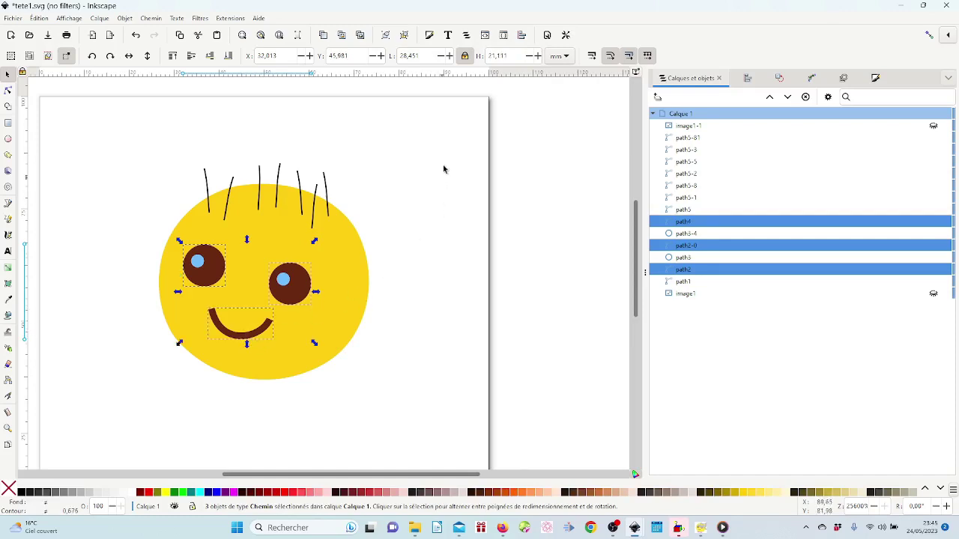
click(231, 20)
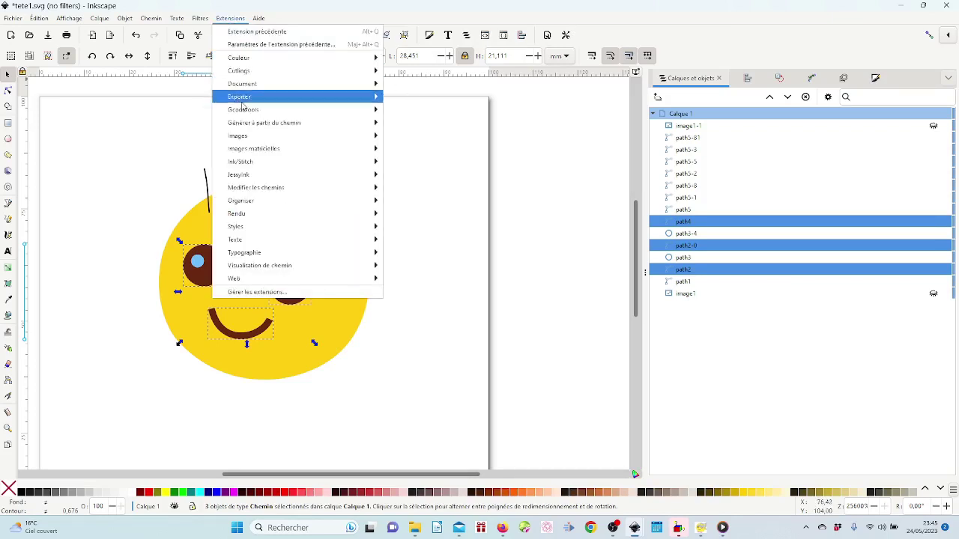
mouse_move(254, 163)
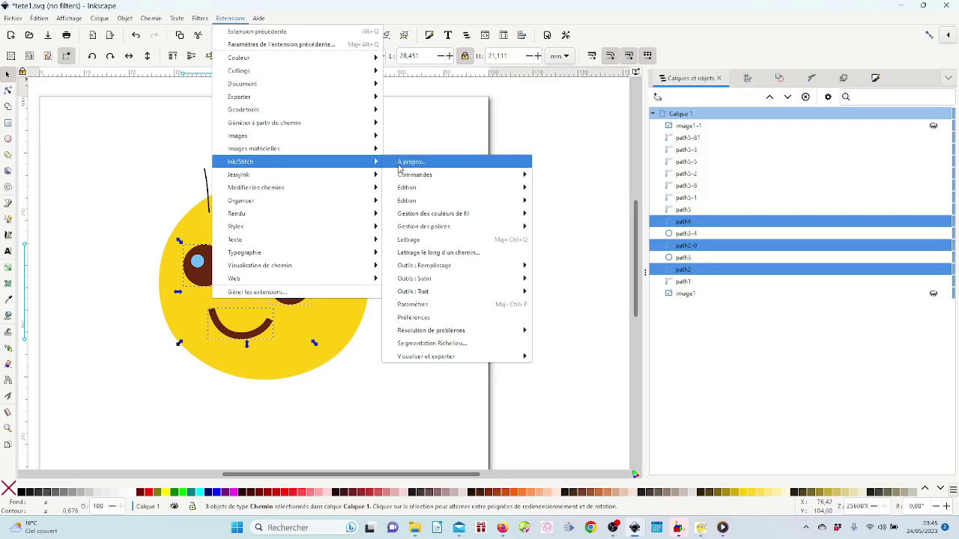
mouse_move(416, 189)
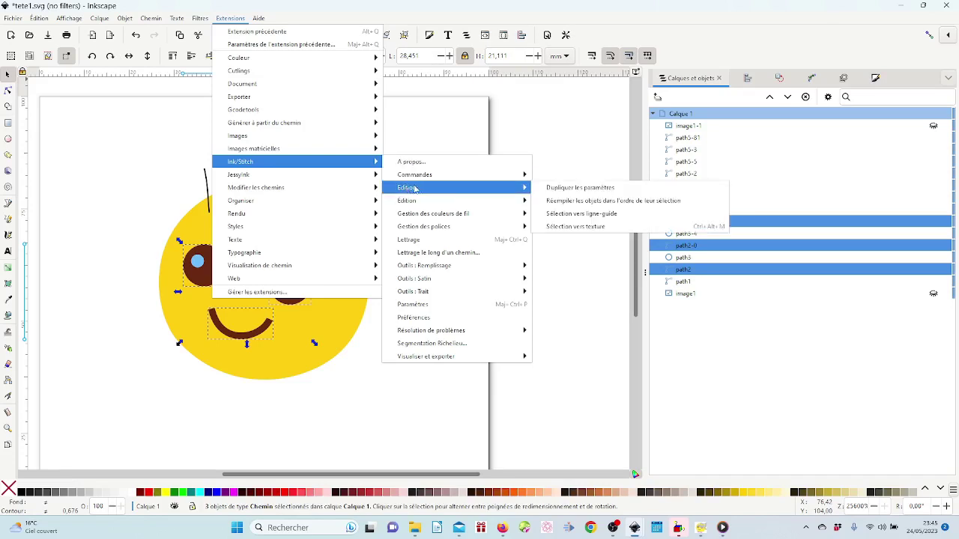
click(558, 201)
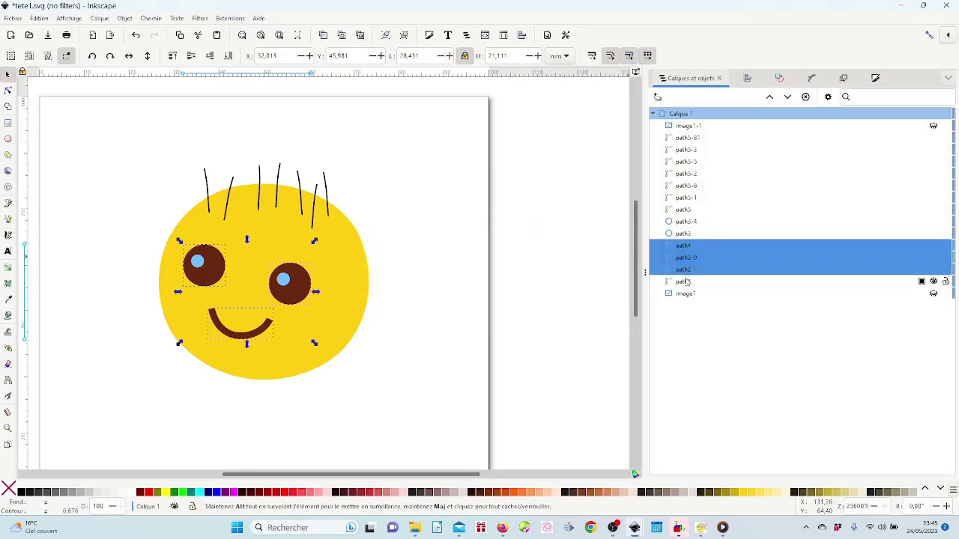
- Check the new stacking order by selecting the two blue circles and the first three hair strokes in turn, and deselect everything
click(686, 234)
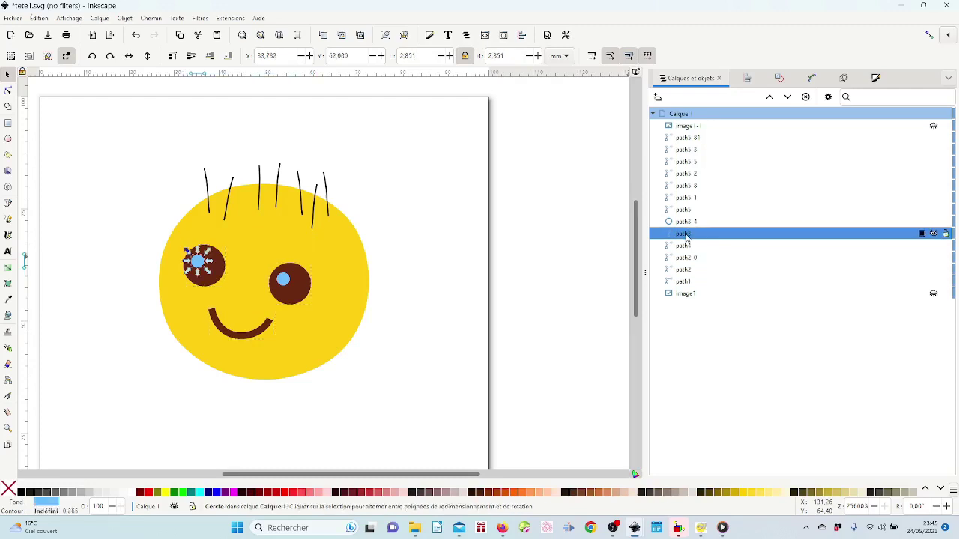
click(686, 223)
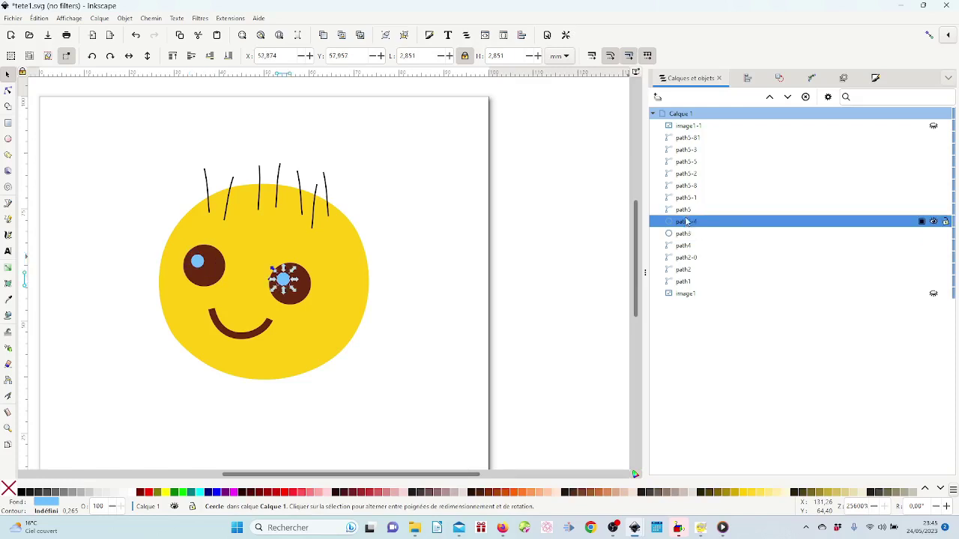
click(686, 210)
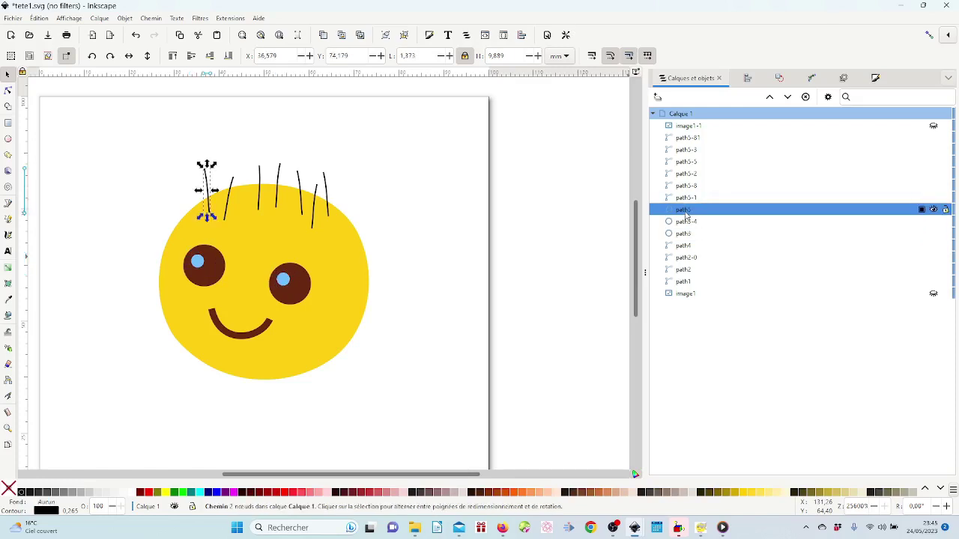
click(686, 198)
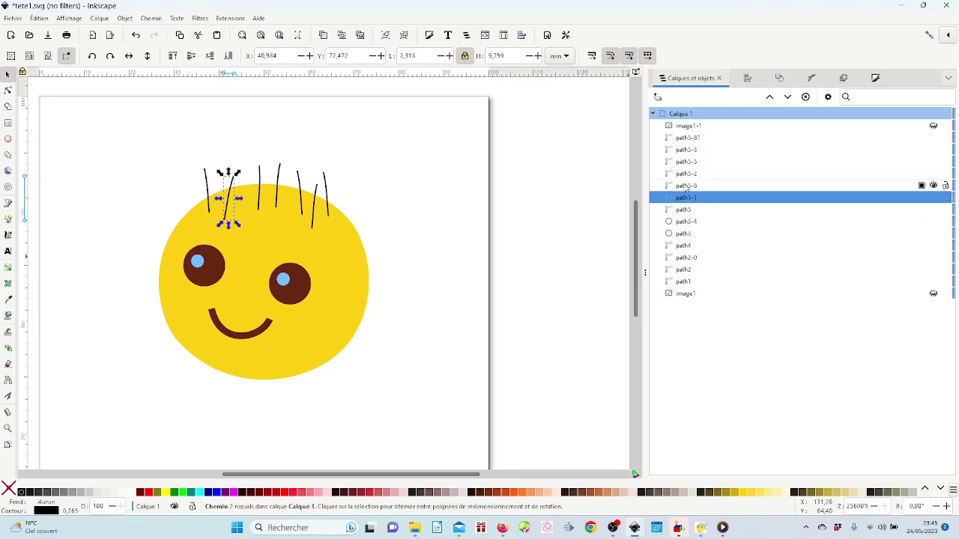
click(686, 187)
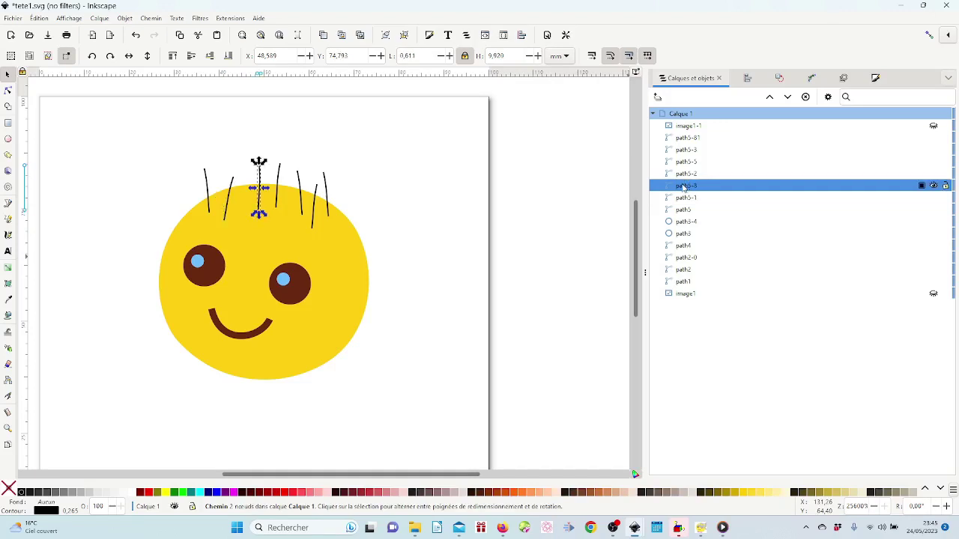
click(539, 194)
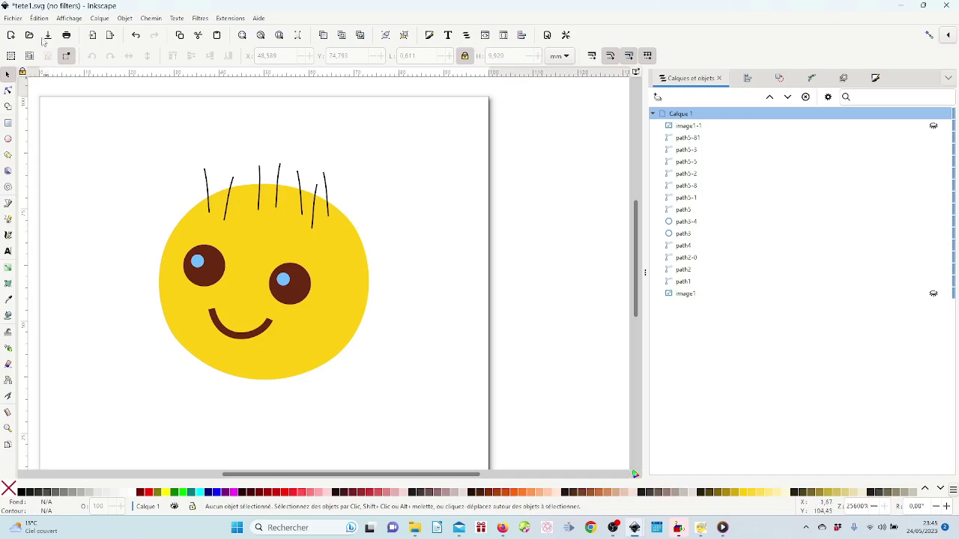
- Save the SVG drawing, and also save it as tete1.pes in the Ink/Stitch Brother embroidery format
click(11, 19)
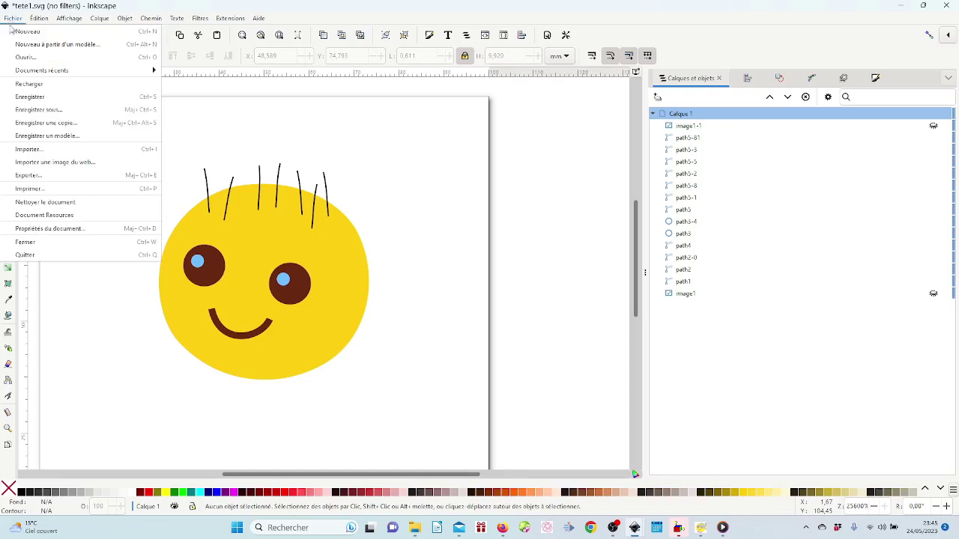
click(33, 97)
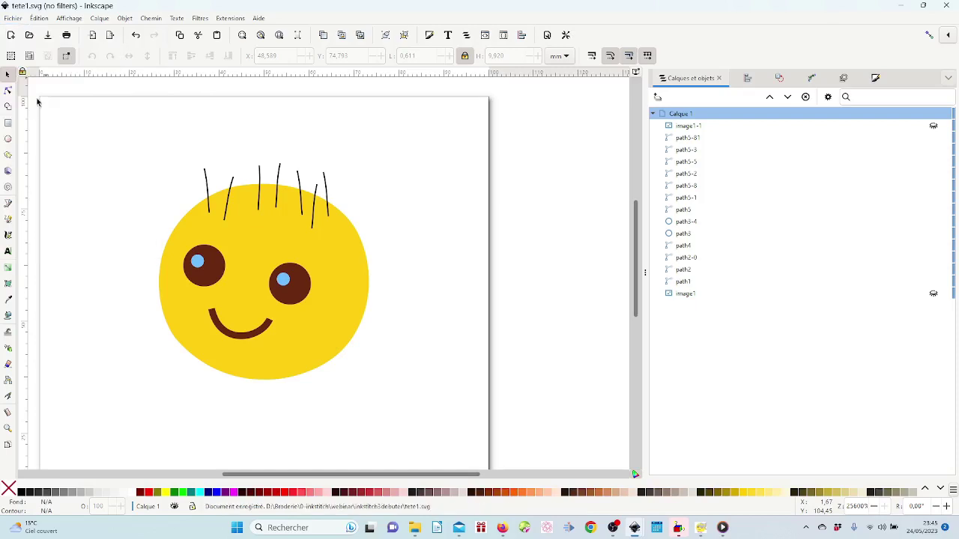
click(13, 18)
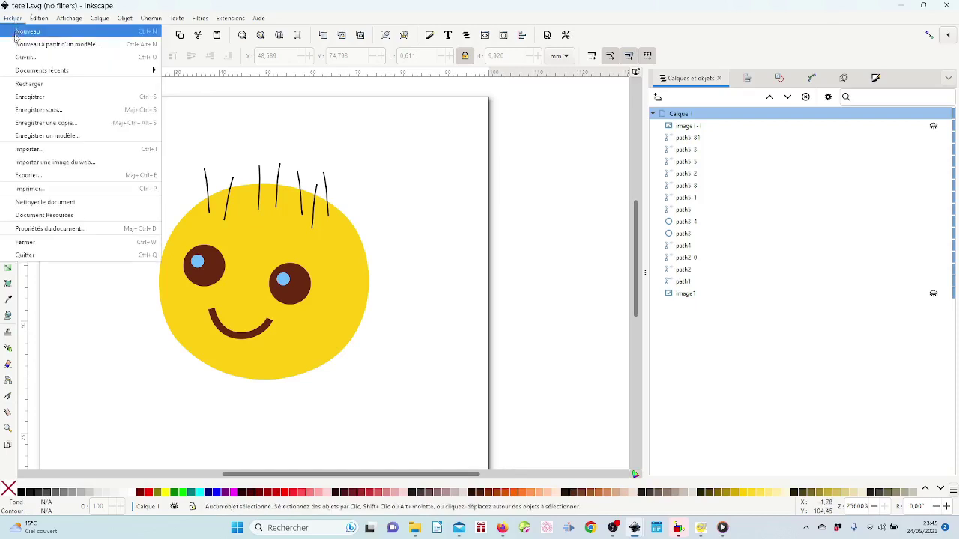
click(32, 113)
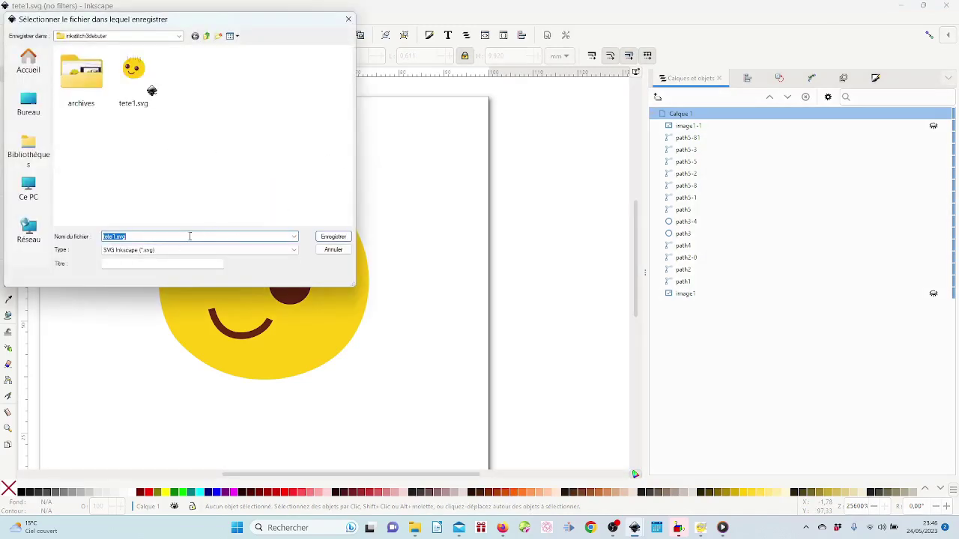
click(170, 252)
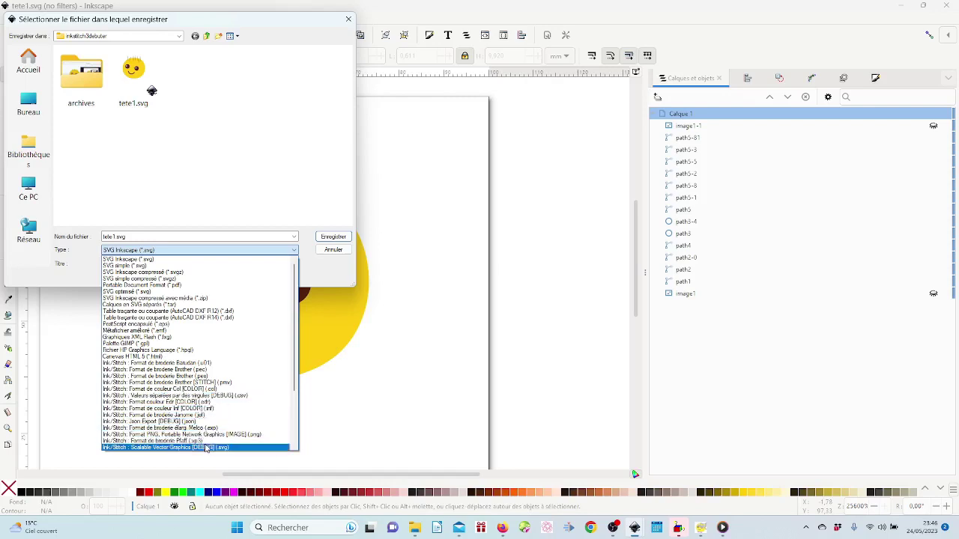
scroll(204, 442, down, 2)
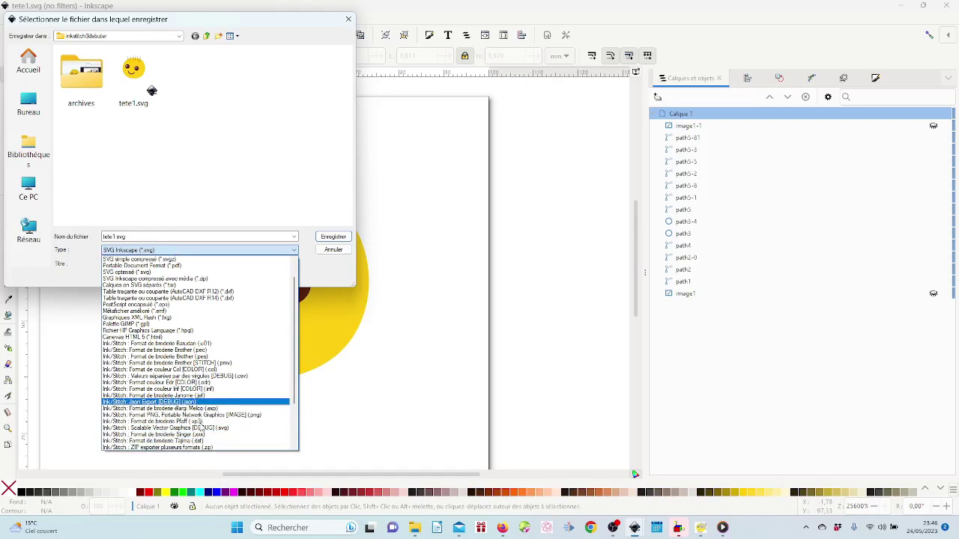
scroll(200, 429, down, 2)
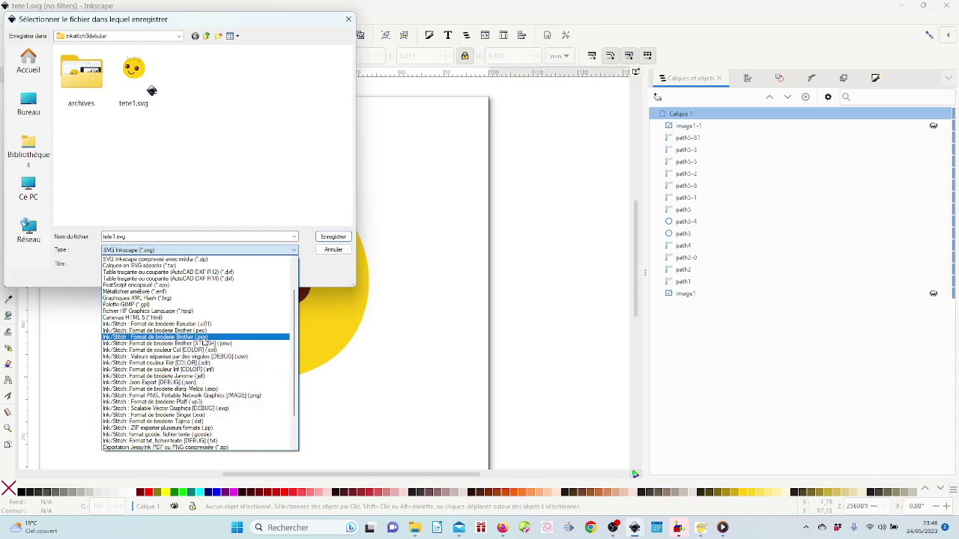
click(195, 337)
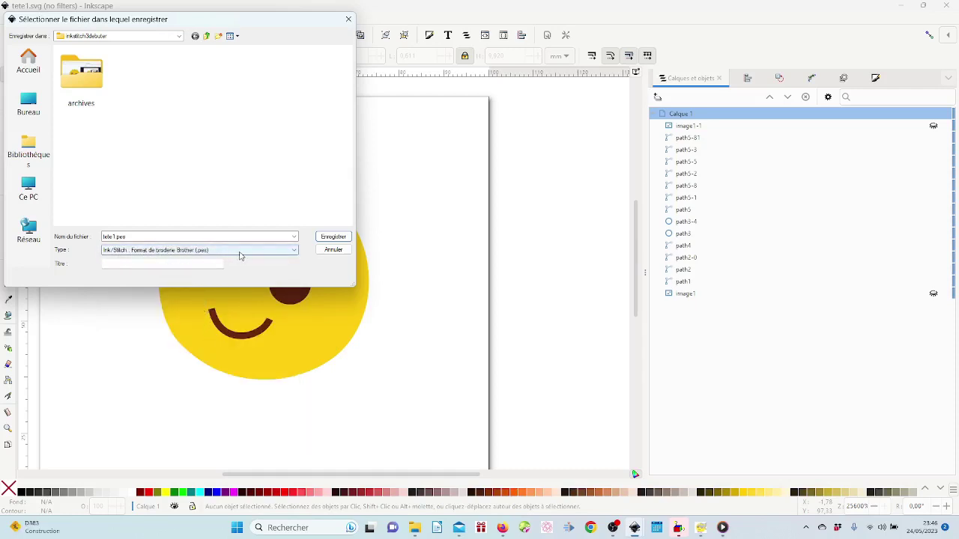
click(342, 237)
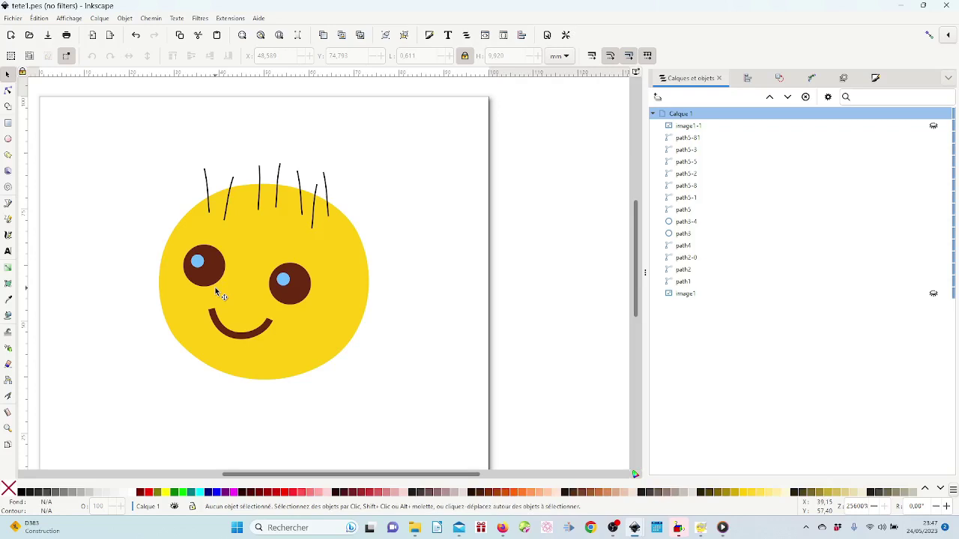
- Duplicate the yellow face shape in place, keeping the copy in the same layer
click(345, 259)
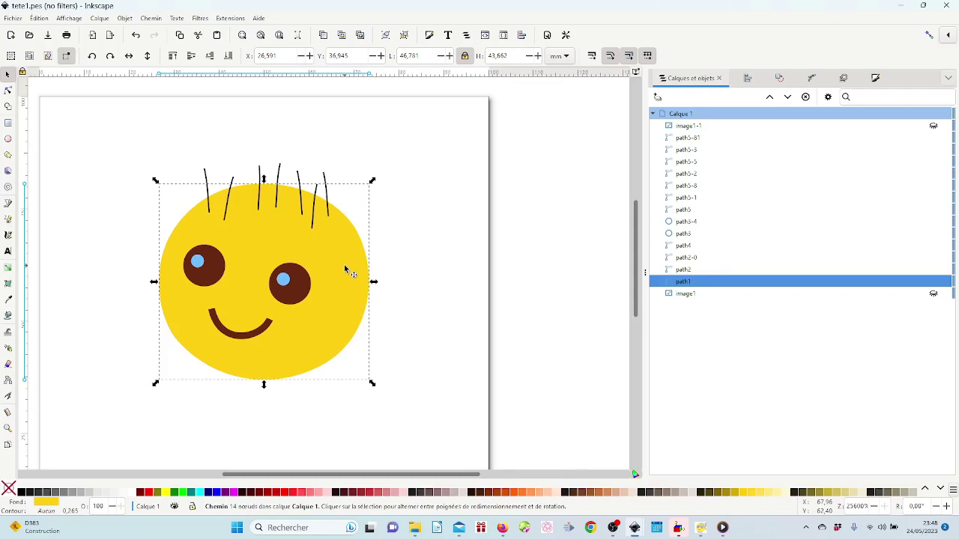
click(428, 236)
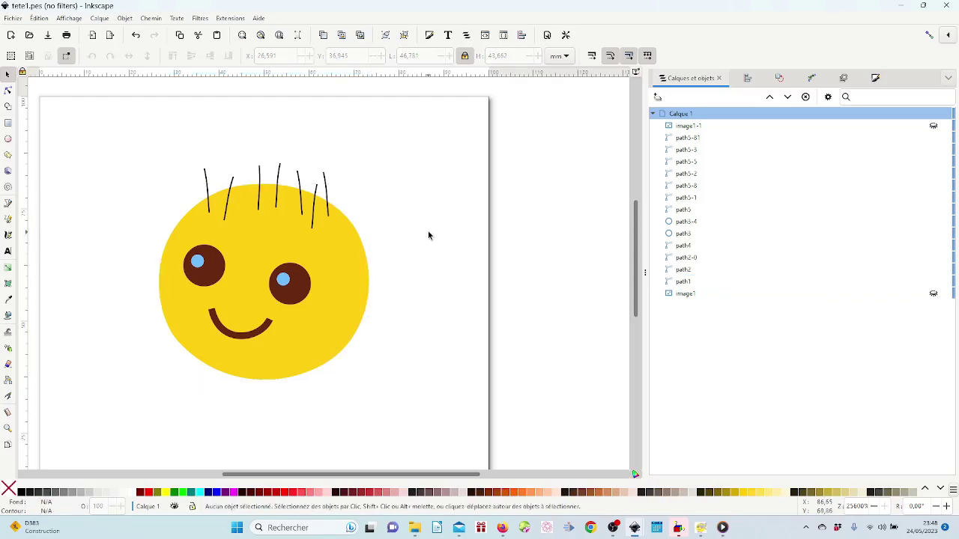
click(355, 281)
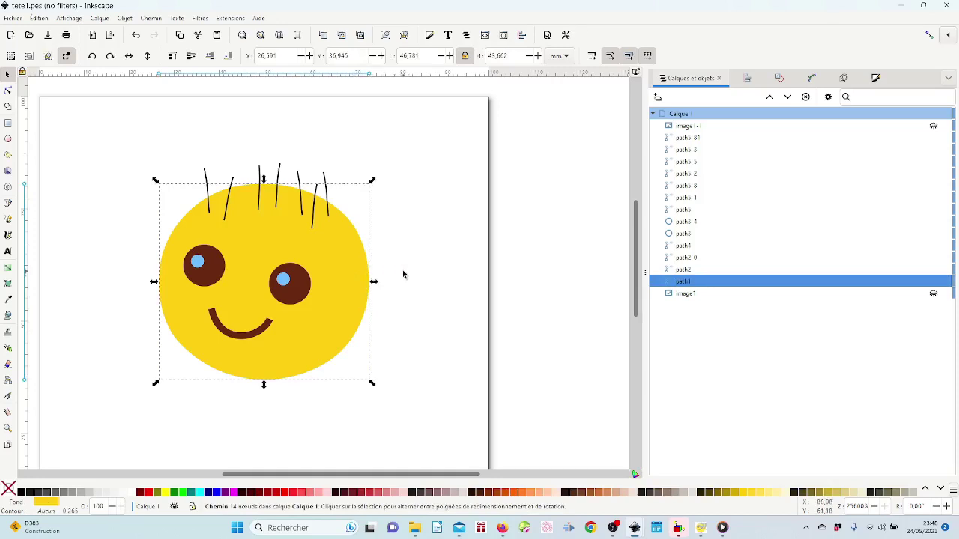
click(882, 83)
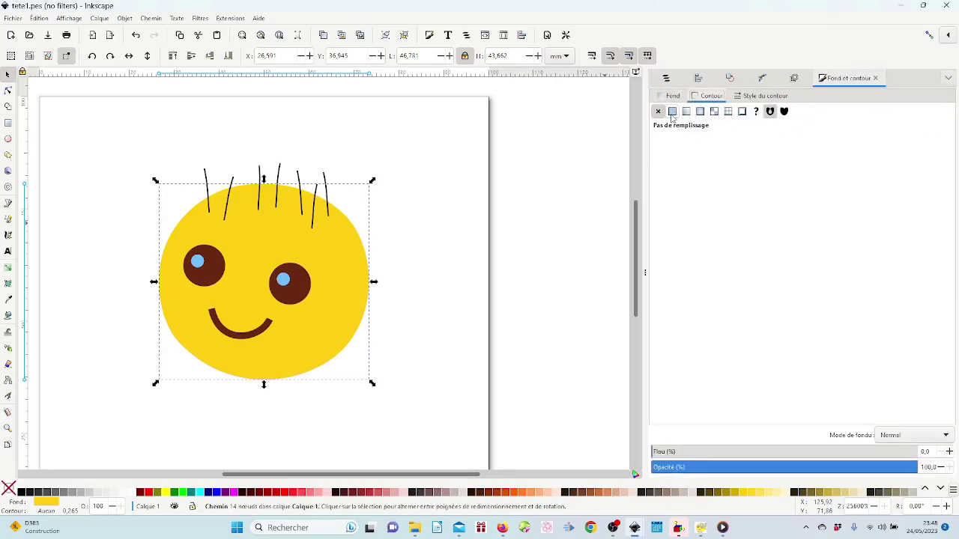
click(589, 126)
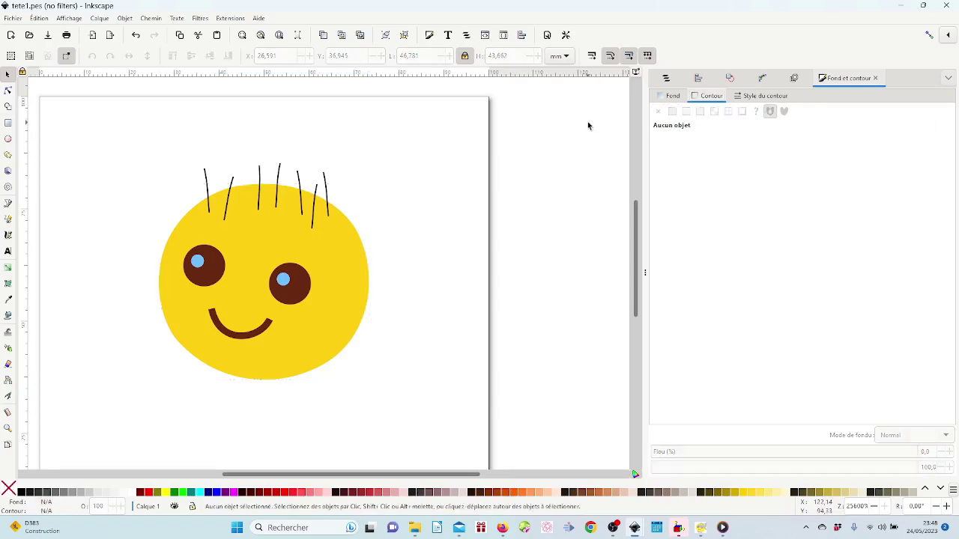
click(355, 261)
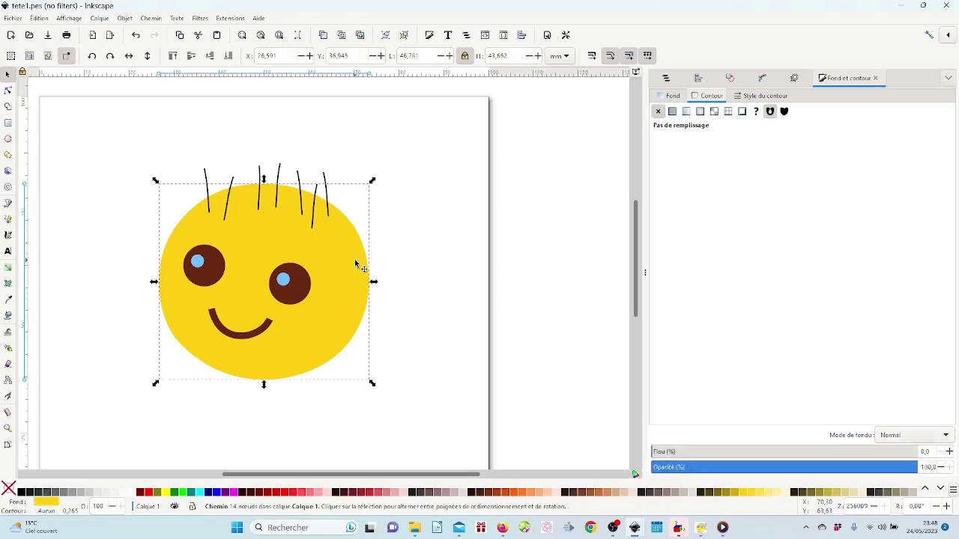
click(670, 79)
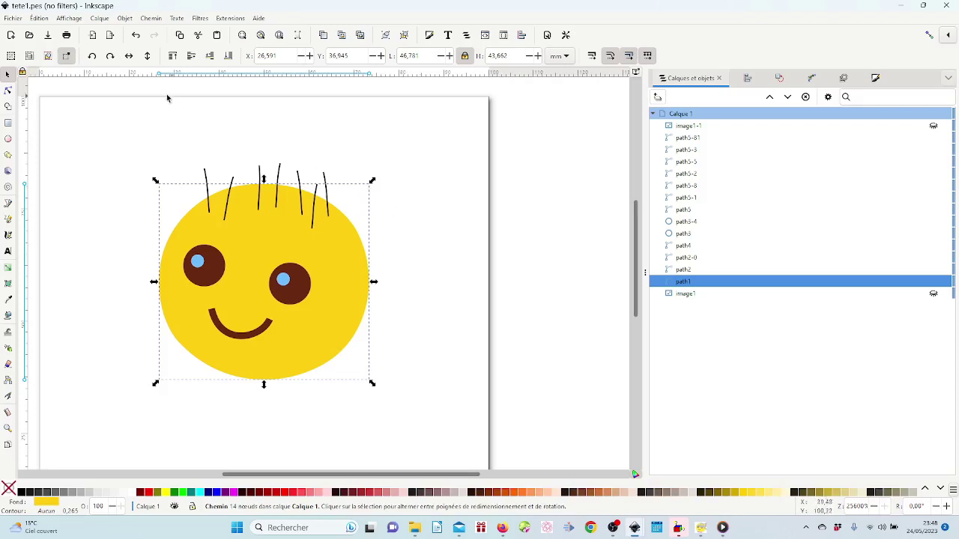
click(39, 18)
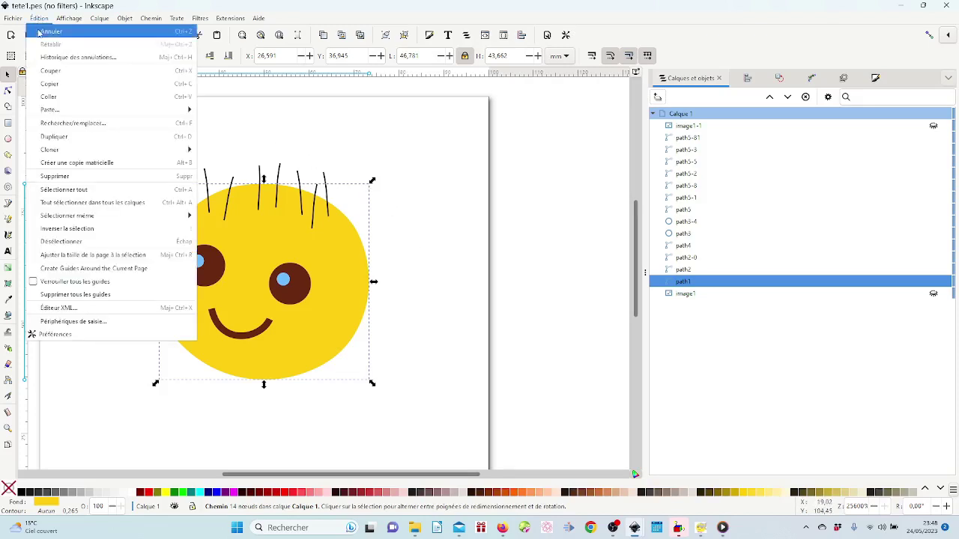
click(54, 138)
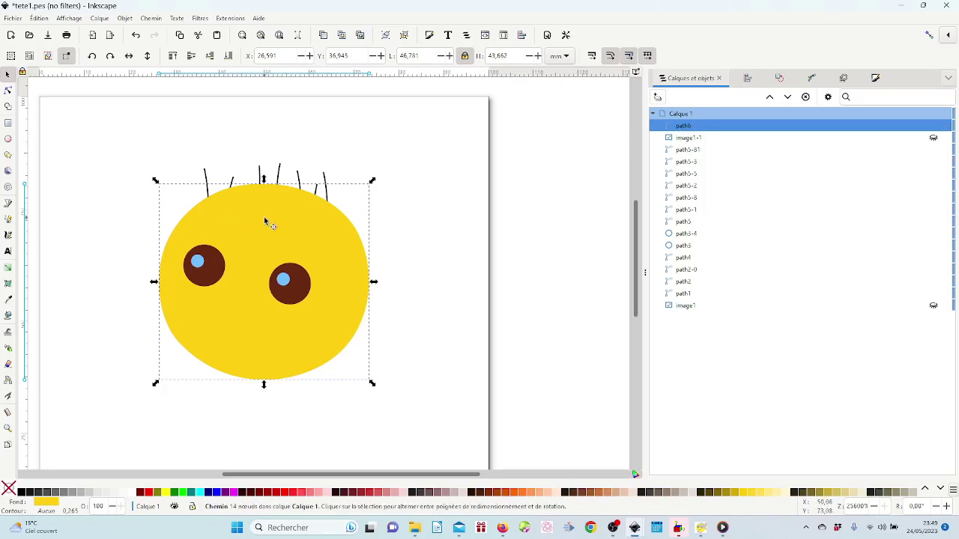
- Remove the duplicated face's fill, give it a flat brown stroke, and check the outline's stroke settings
click(875, 80)
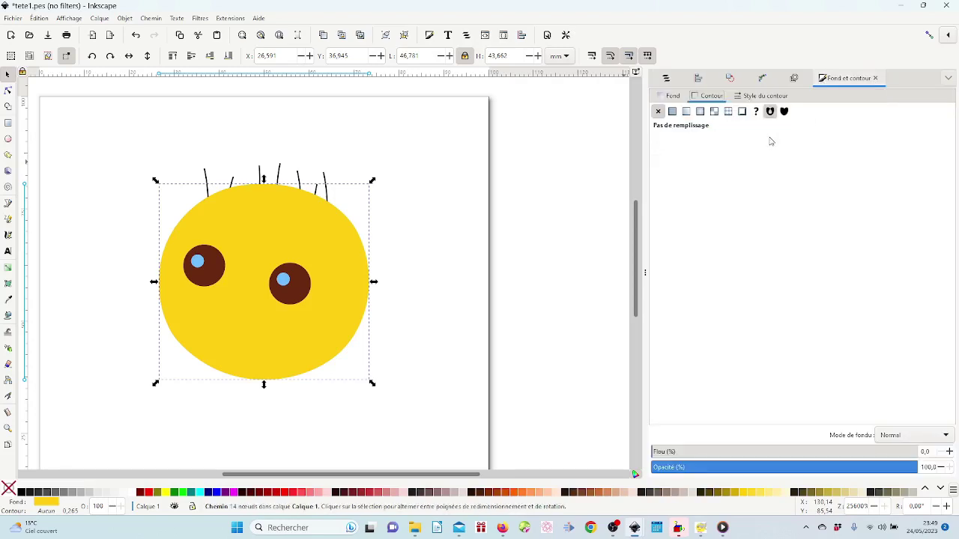
click(674, 97)
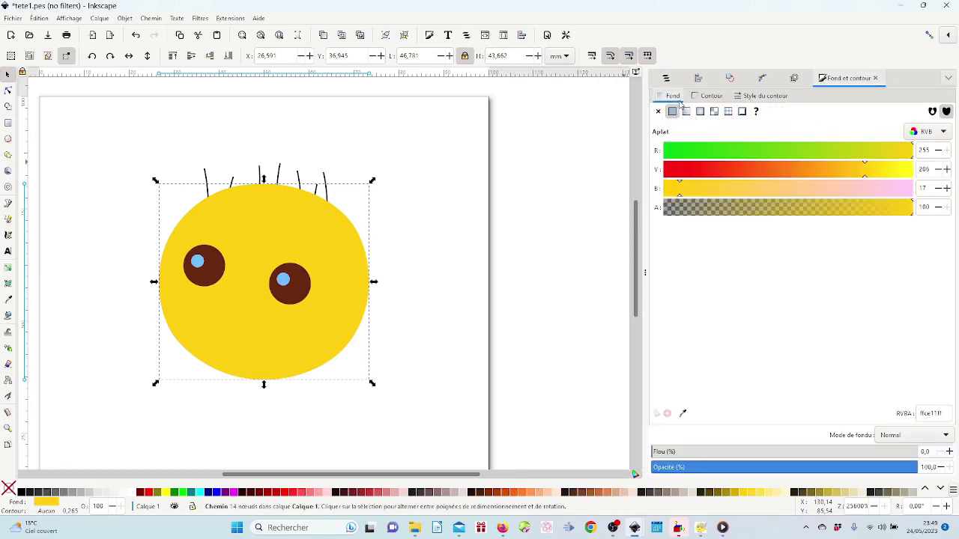
click(658, 111)
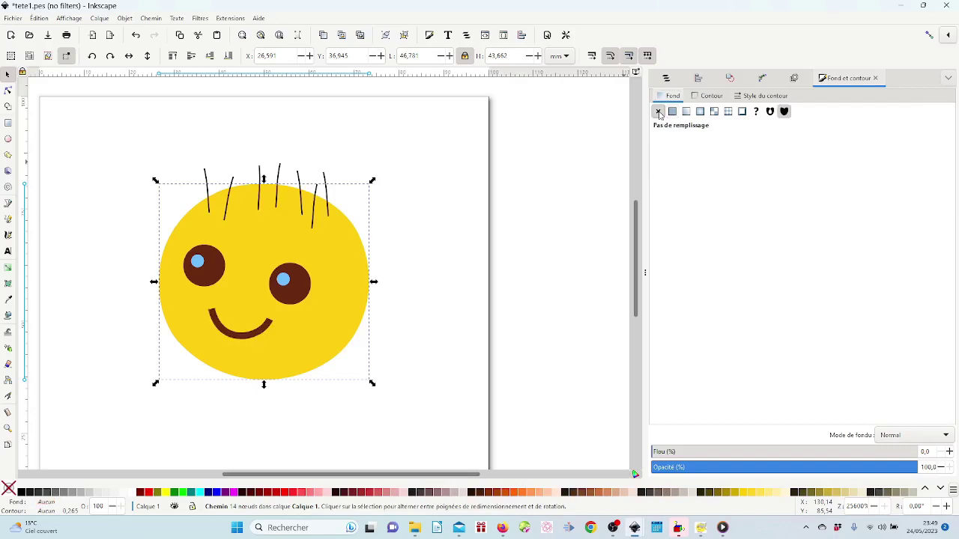
click(714, 96)
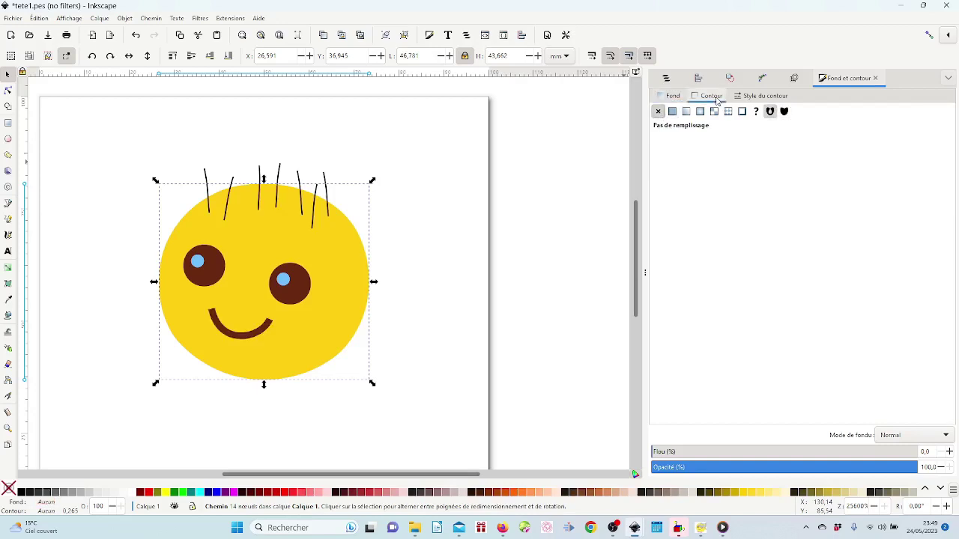
click(672, 110)
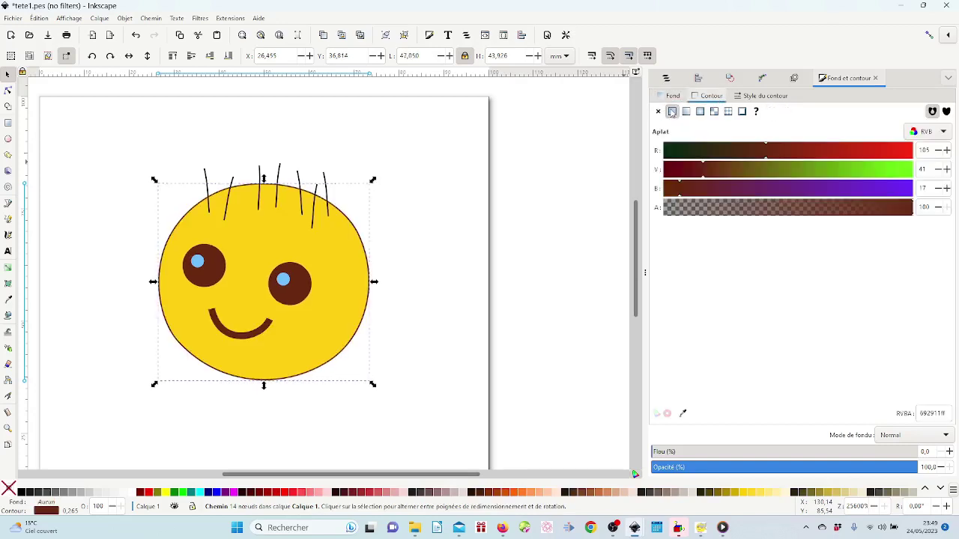
click(753, 97)
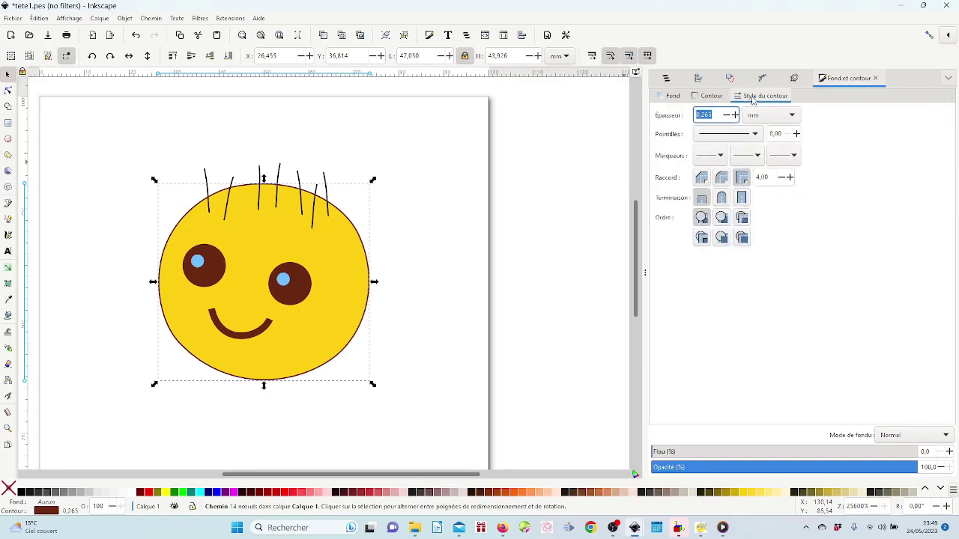
click(457, 160)
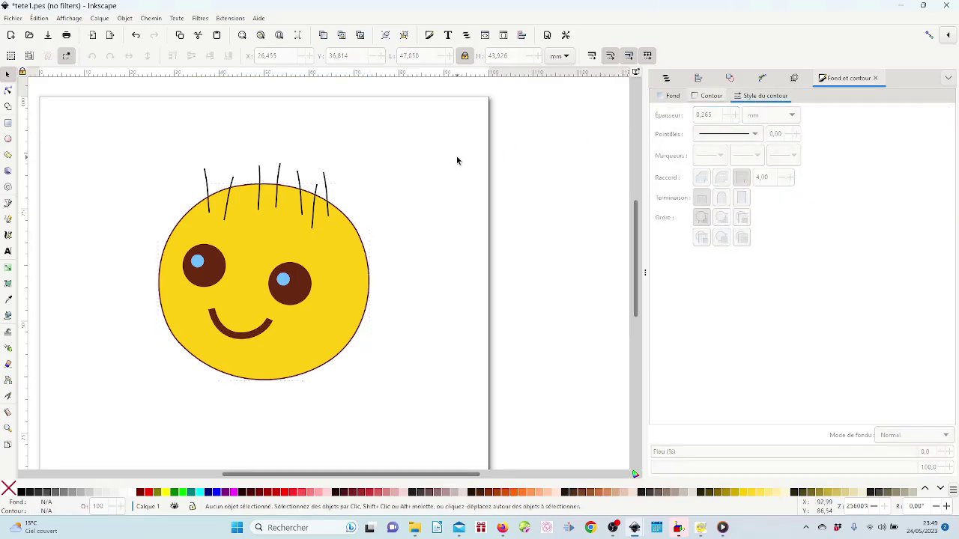
click(370, 268)
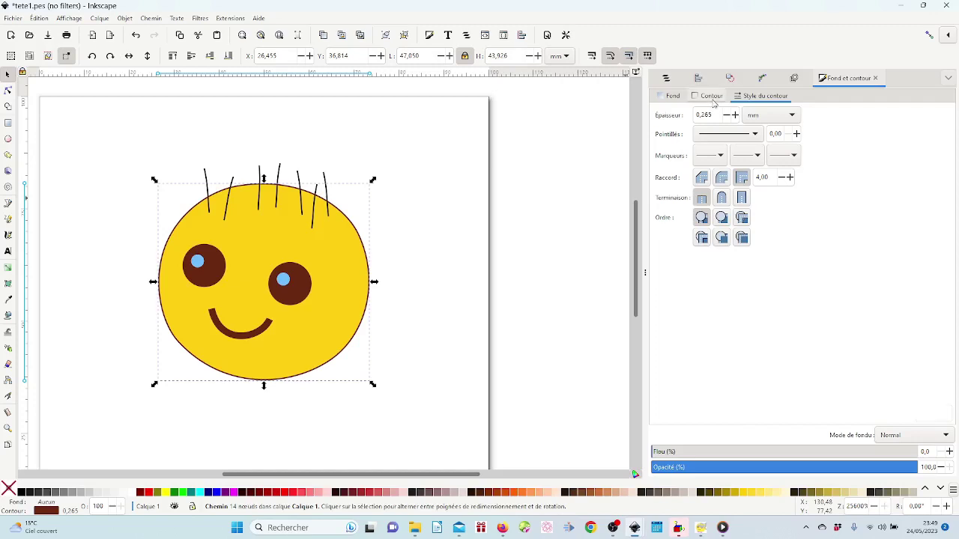
click(711, 97)
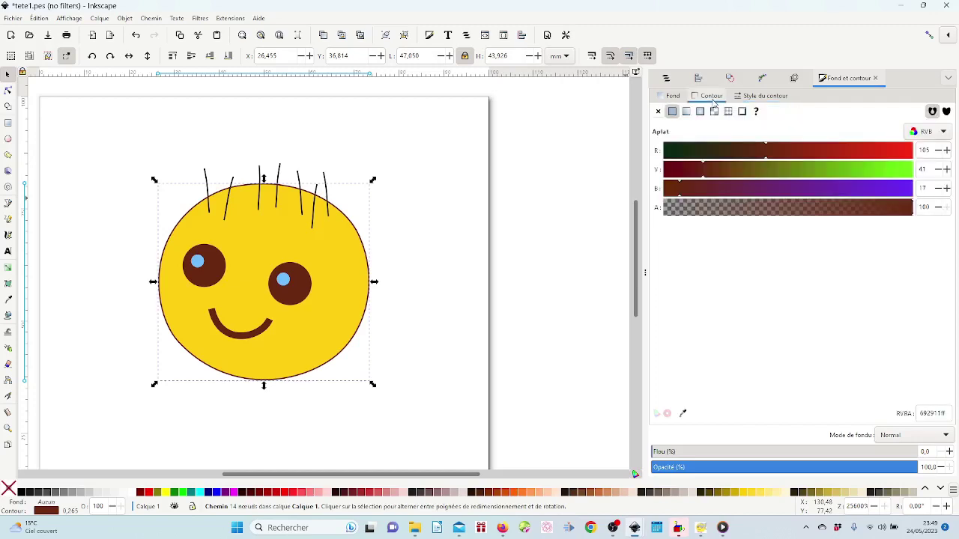
- Set the bean stitch repetitions to 1 for the face outline in the Ink/Stitch parameters and apply them
click(666, 77)
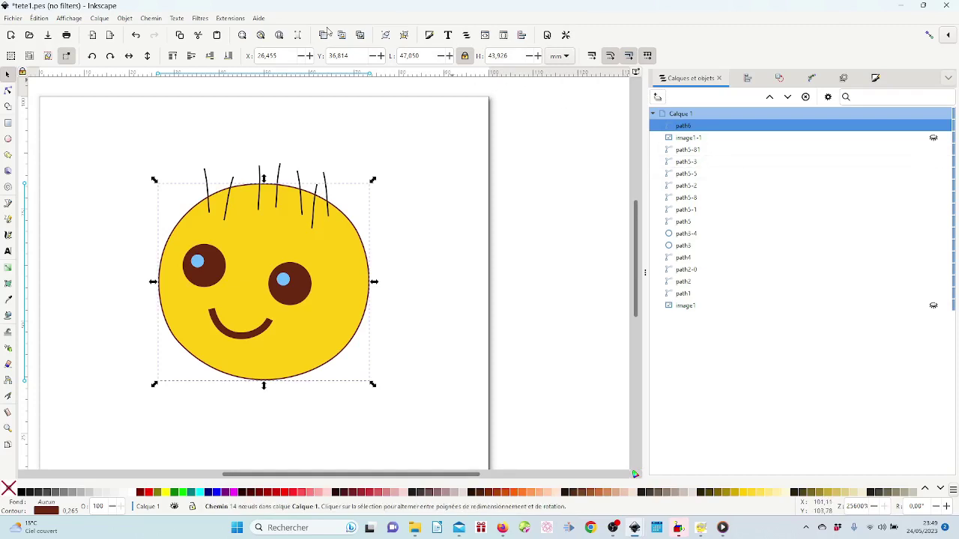
click(229, 20)
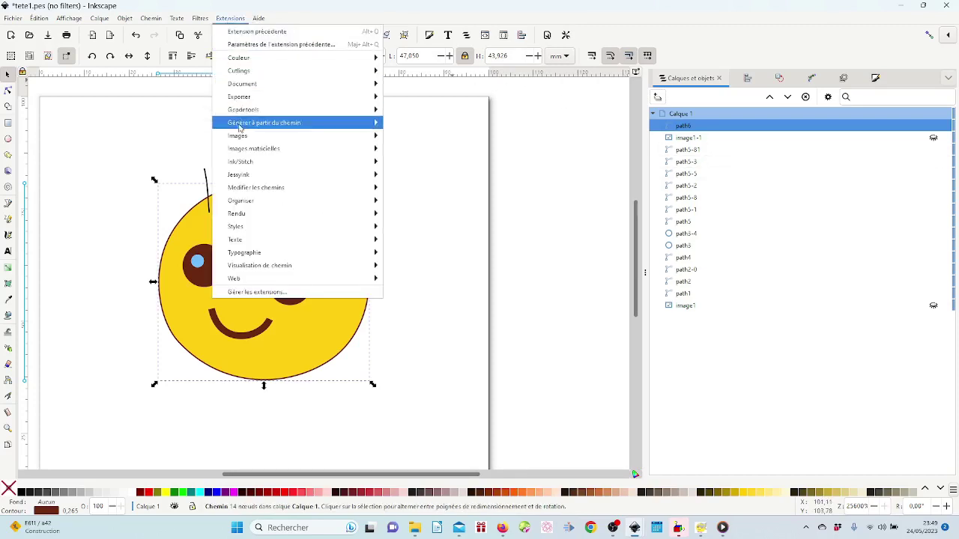
mouse_move(371, 161)
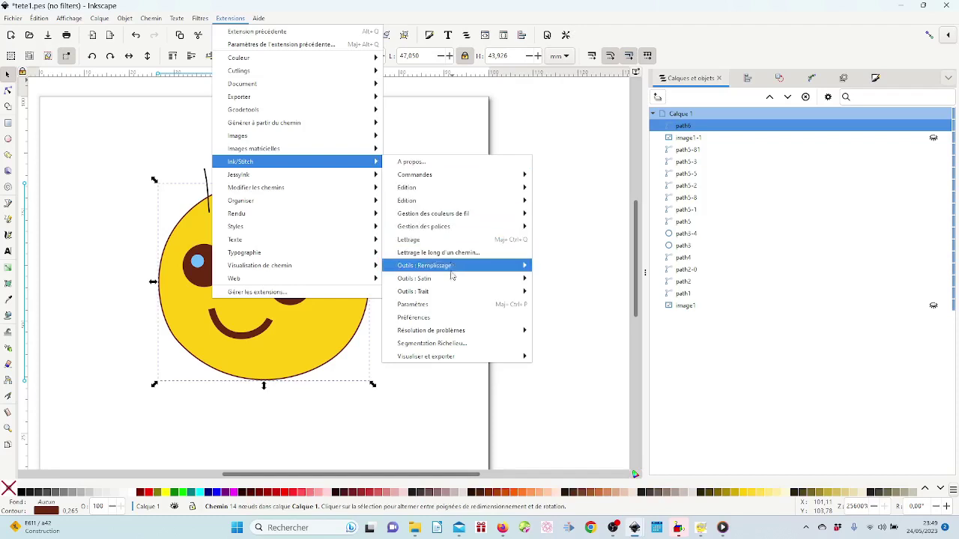
click(516, 306)
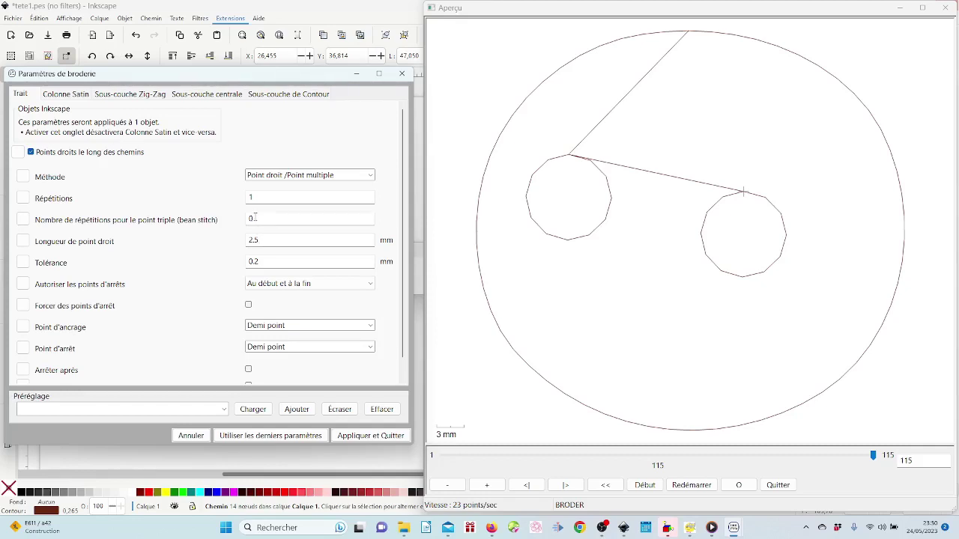
click(254, 220)
text(1)
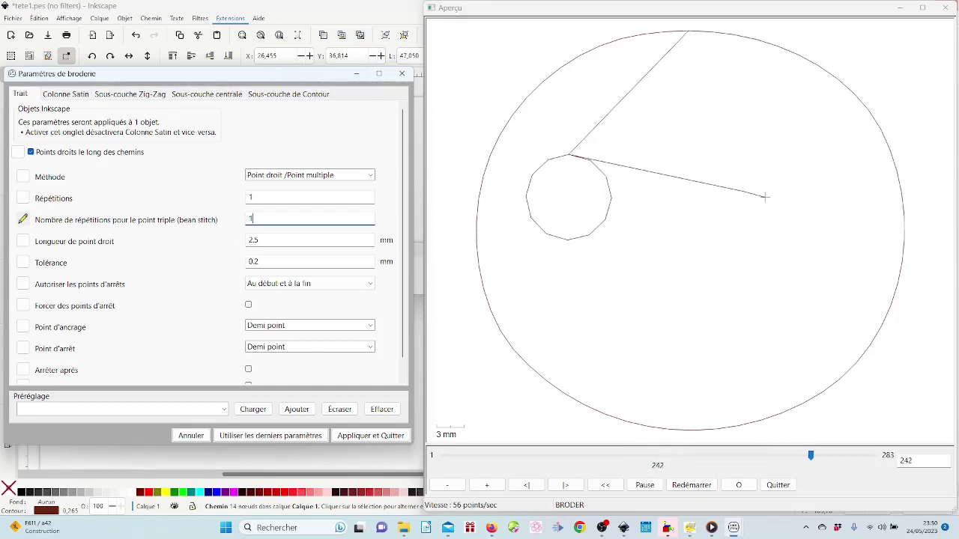
click(370, 435)
- Delete the four nodes of the right eye's circular cutout from the brown face outline (path6)
click(674, 81)
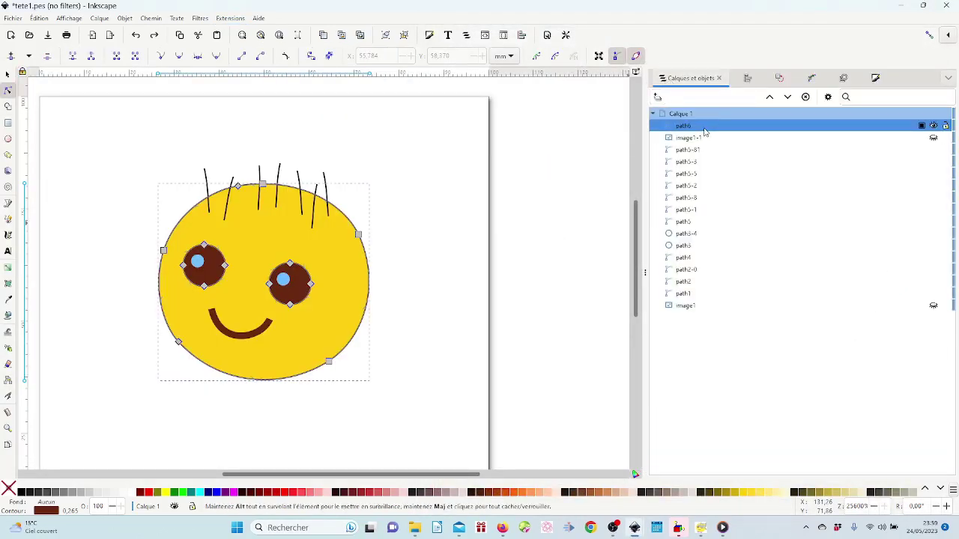
click(291, 264)
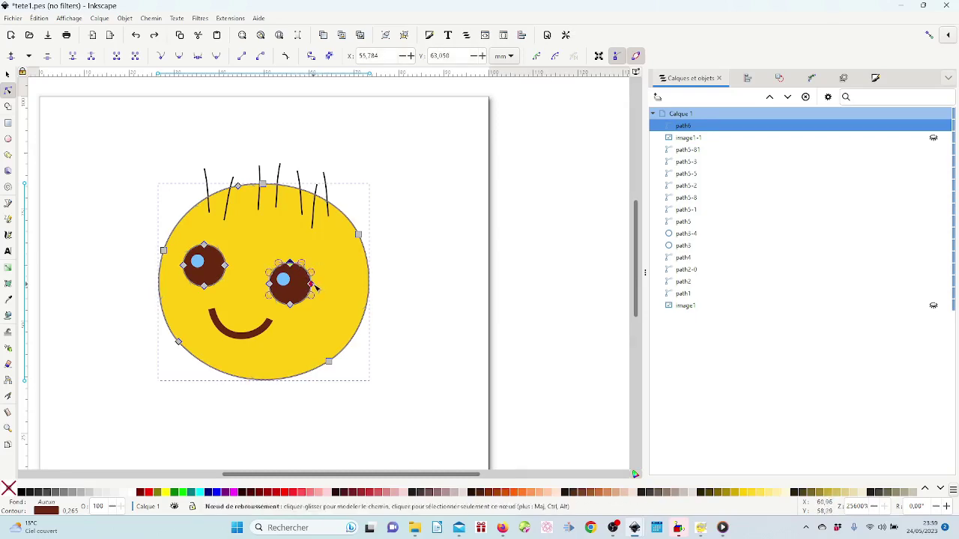
shift+click(314, 285)
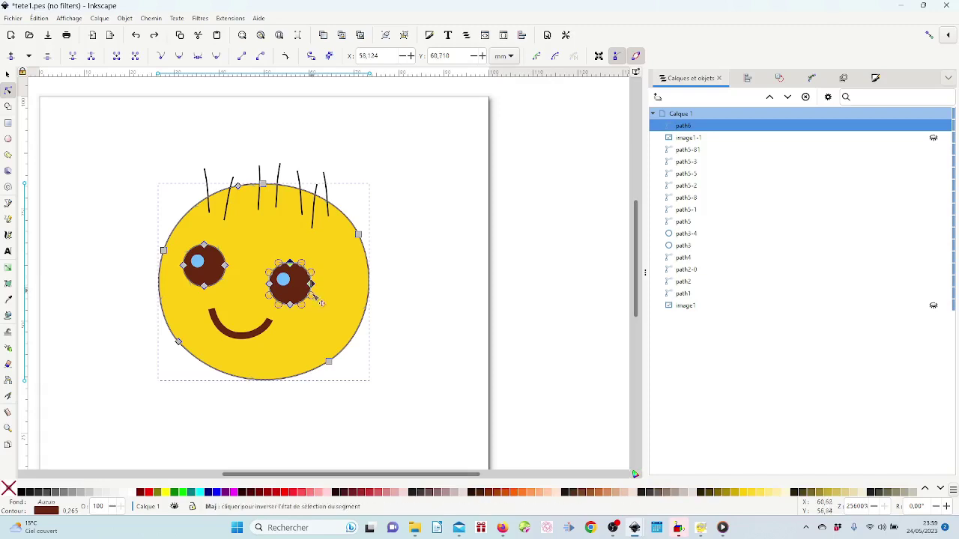
shift+click(292, 304)
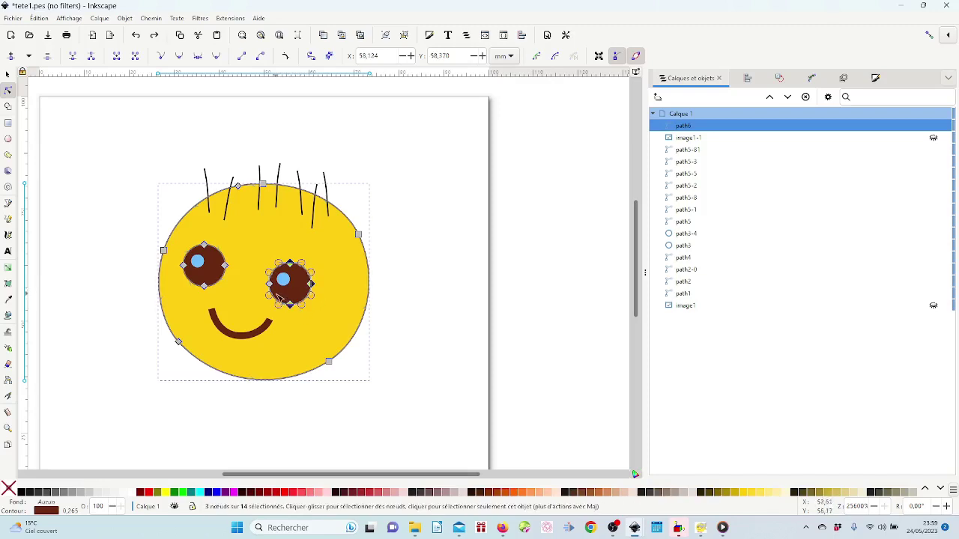
shift+click(271, 284)
key(Delete)
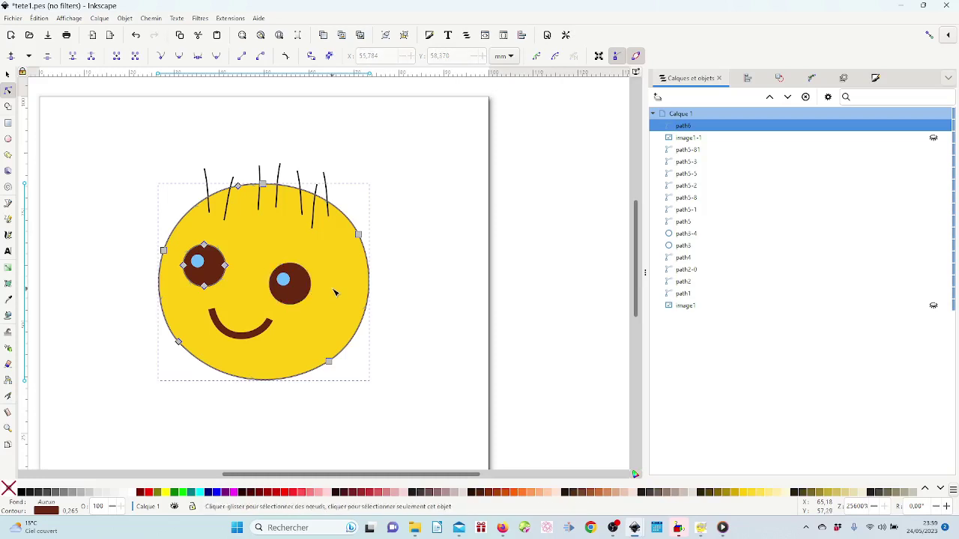
- Delete the four nodes of the left eye's circular cutout from the face outline and deselect the outline
click(226, 266)
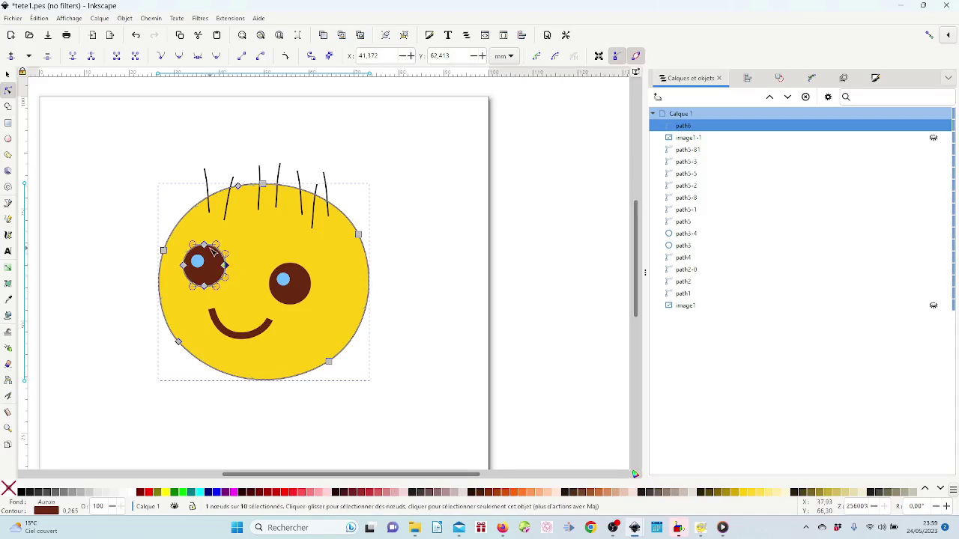
shift+click(208, 246)
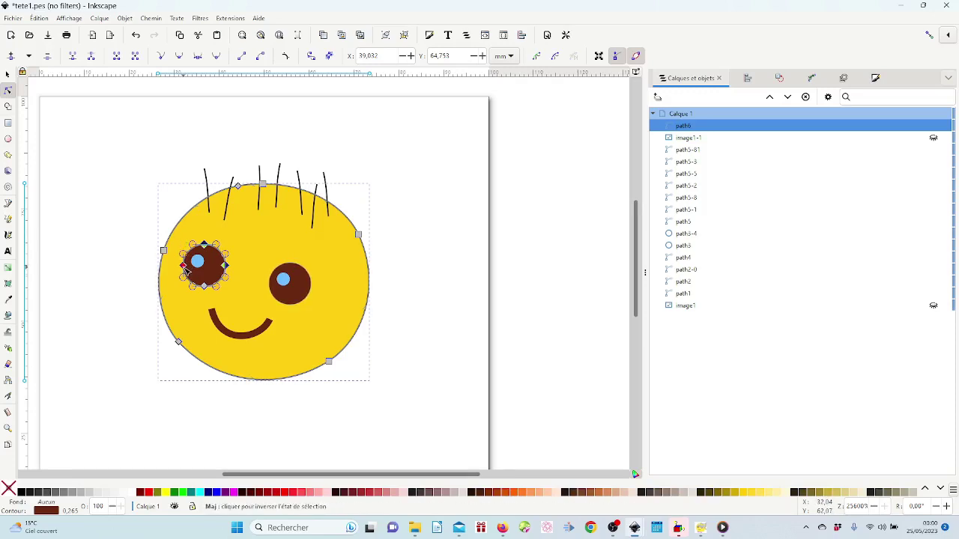
shift+click(184, 265)
shift+click(205, 287)
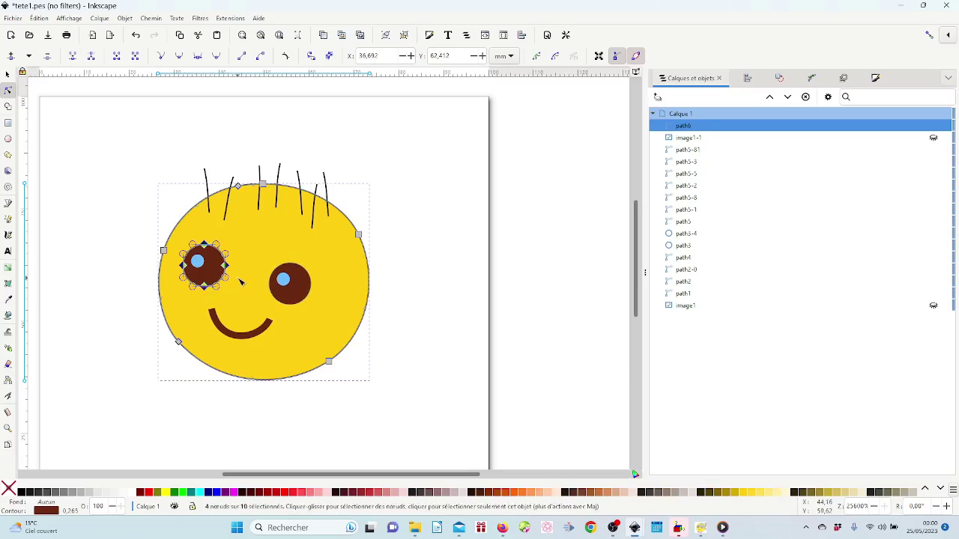
click(241, 281)
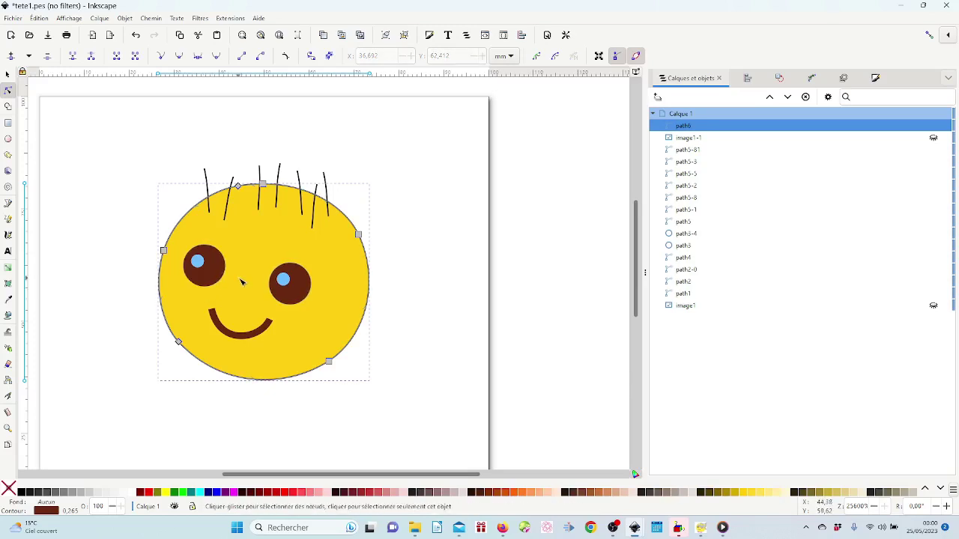
click(420, 244)
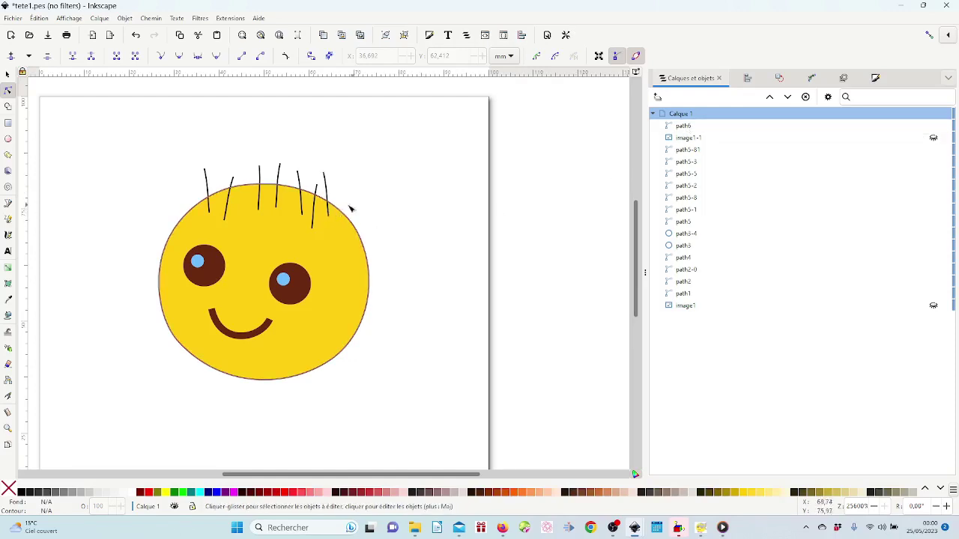
- Lower the face outline in the stacking order to just below the hair strands and above the blue eye highlights, and check its neighbouring objects
click(686, 222)
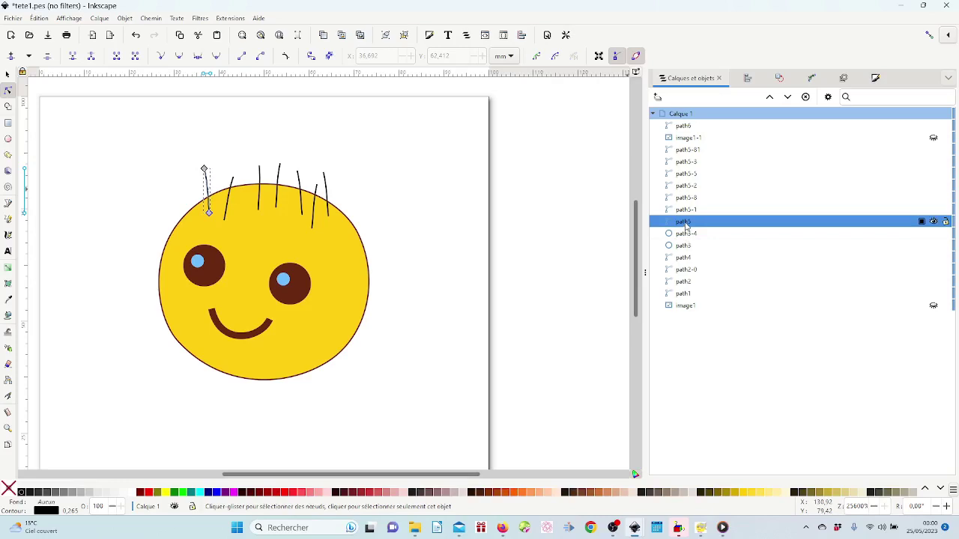
click(685, 126)
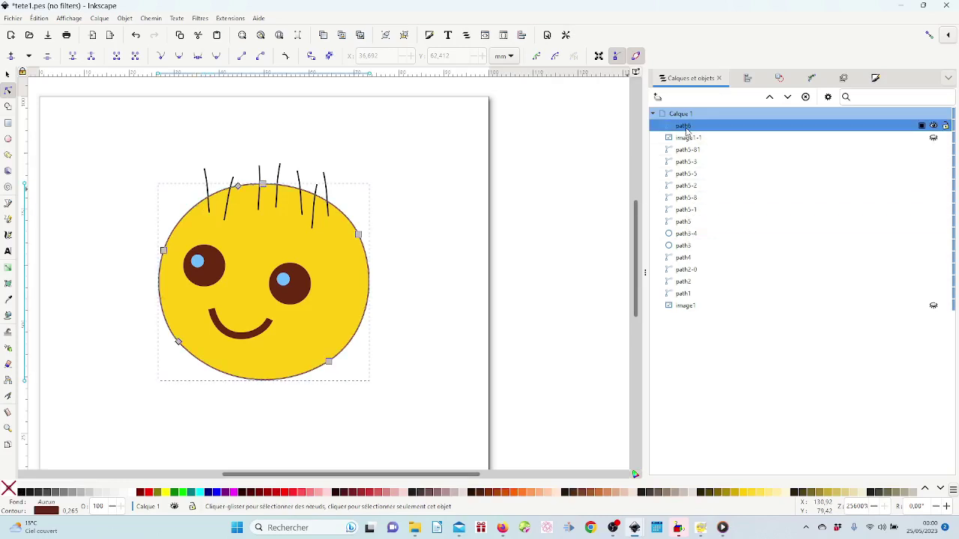
click(788, 100)
click(788, 99)
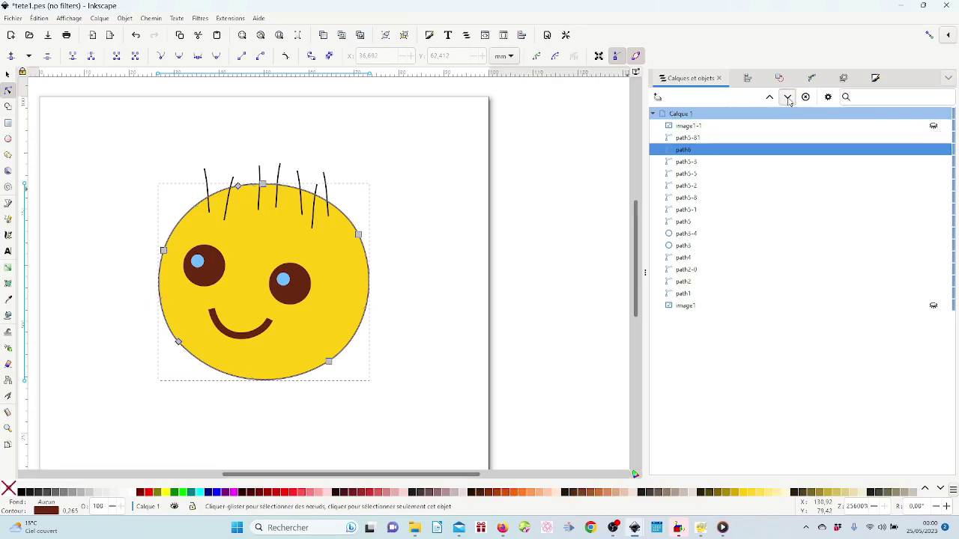
click(788, 100)
click(788, 100)
click(788, 100)
click(788, 99)
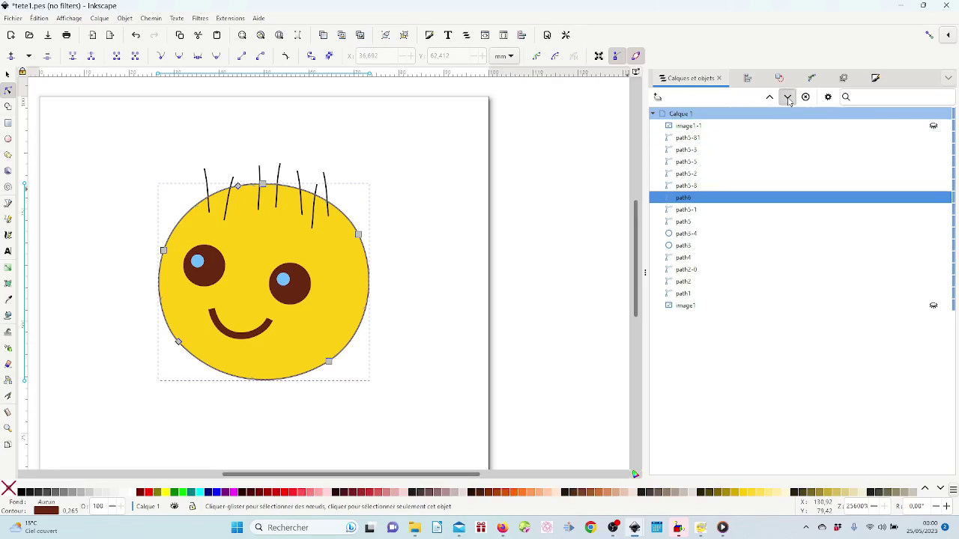
click(788, 99)
click(789, 99)
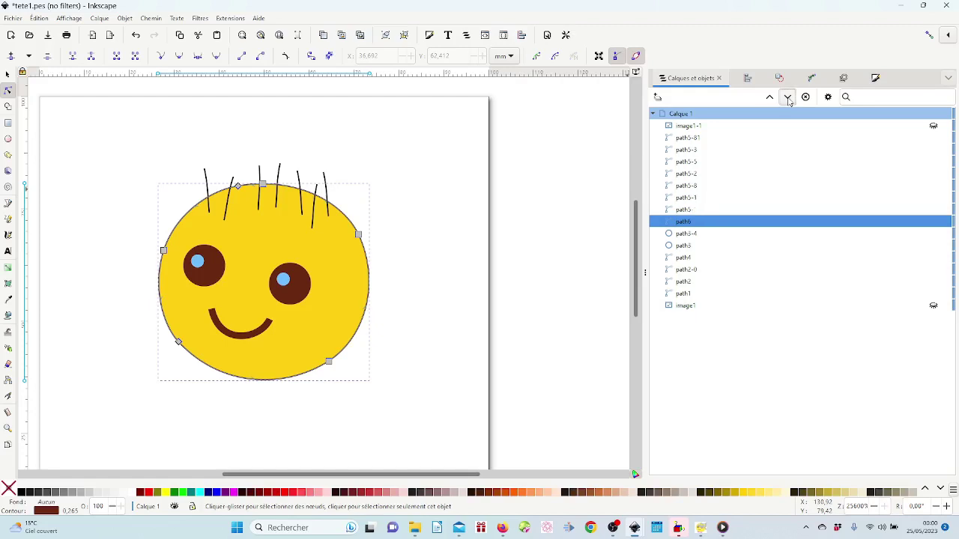
click(680, 235)
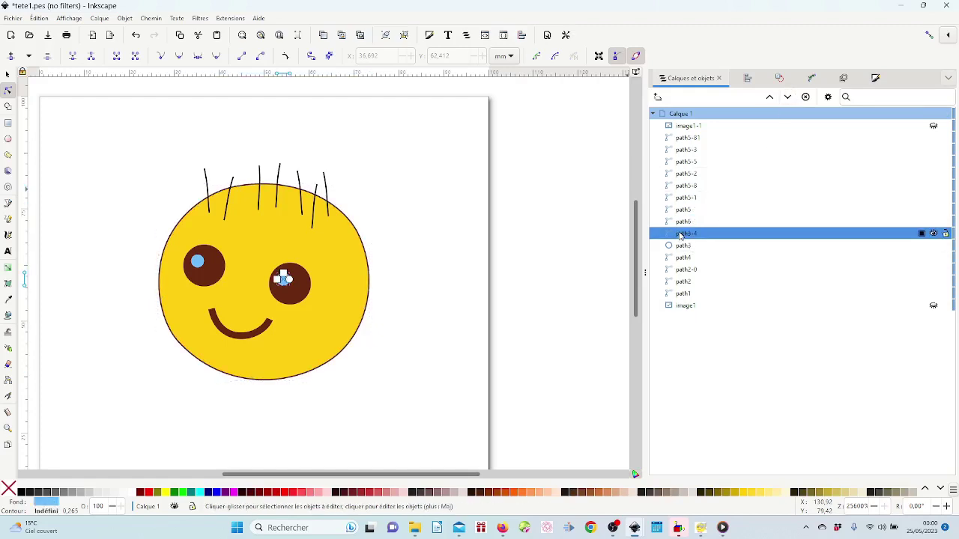
click(682, 223)
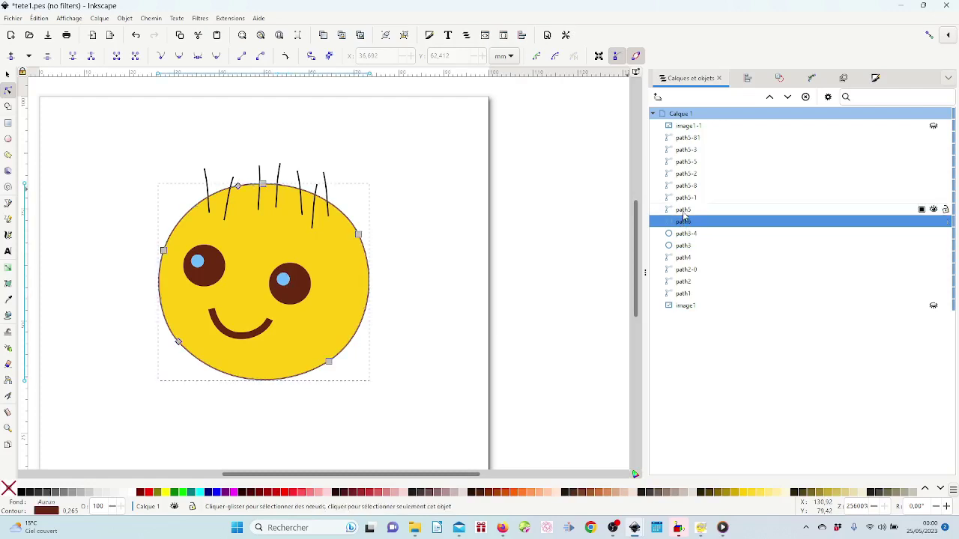
click(683, 212)
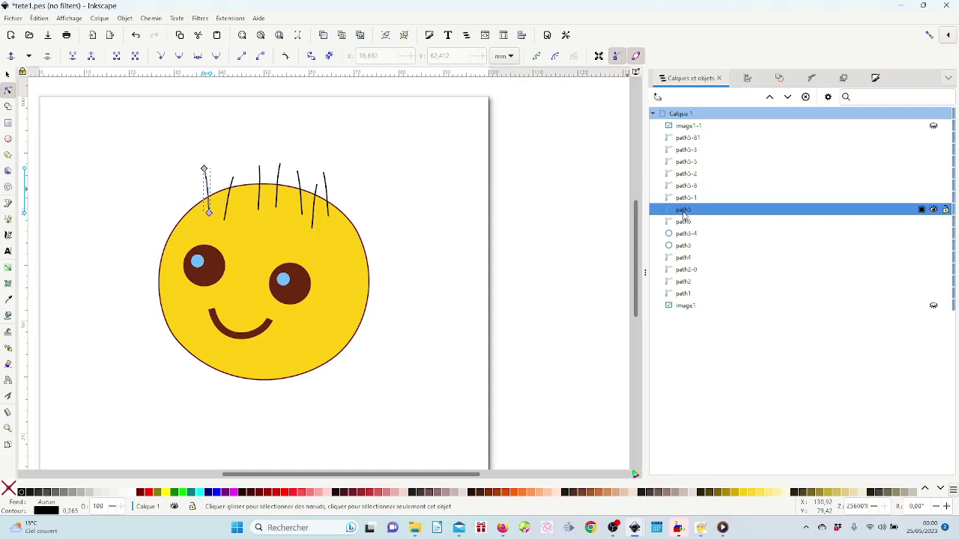
click(686, 199)
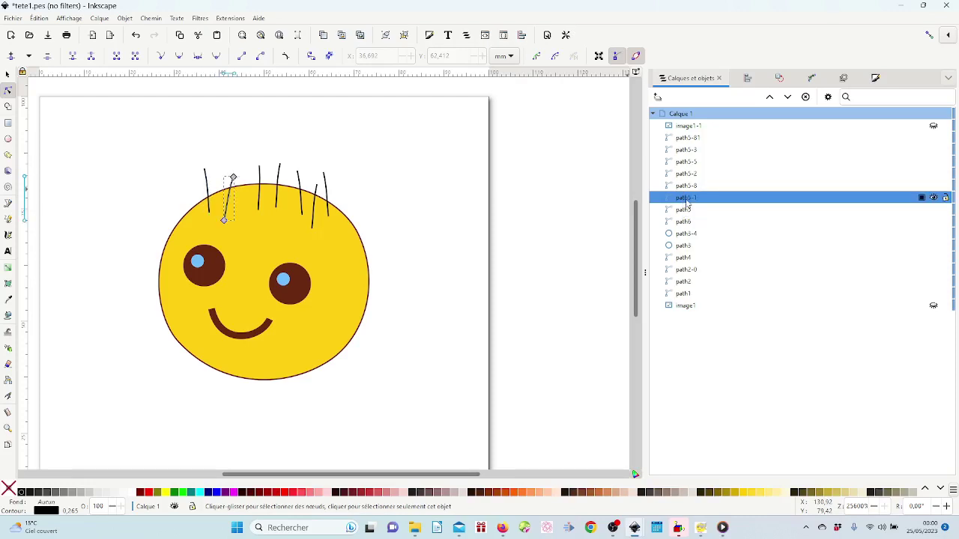
click(590, 249)
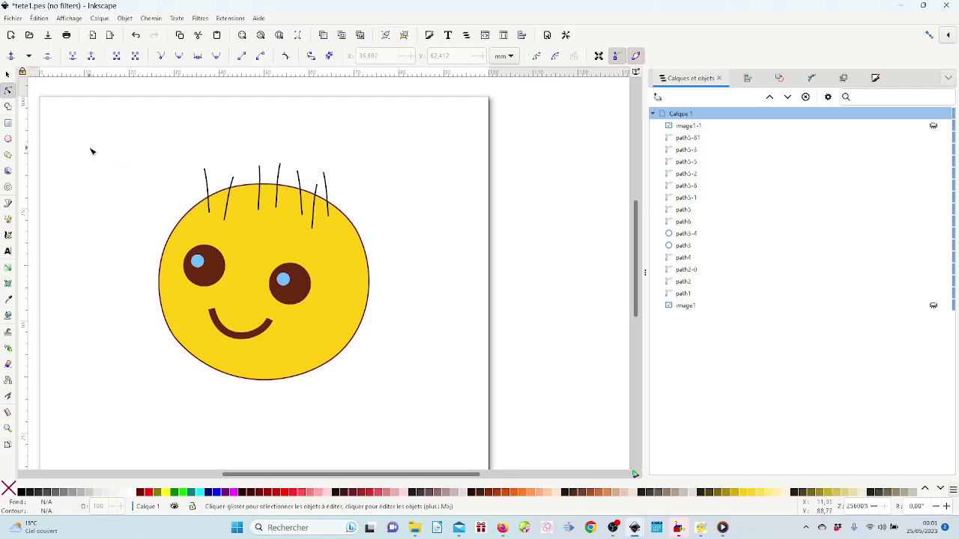
- Save the current PES file, and also save the drawing as the Inkscape SVG tete1.svg, replacing the existing file
click(15, 19)
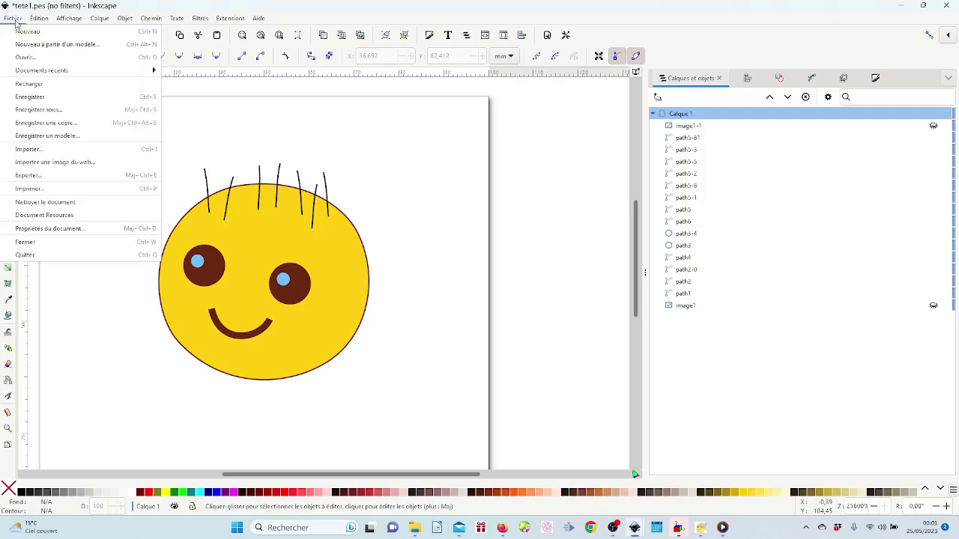
click(30, 97)
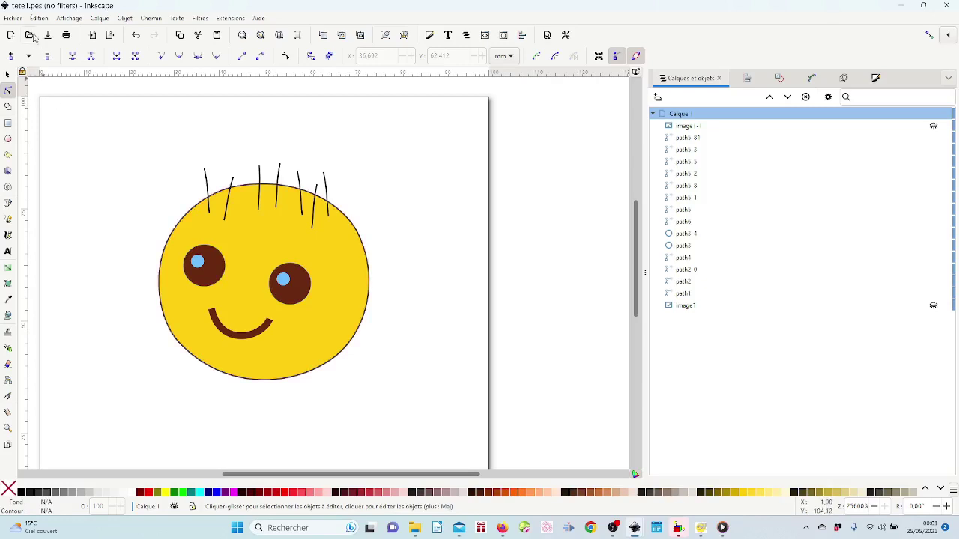
click(13, 18)
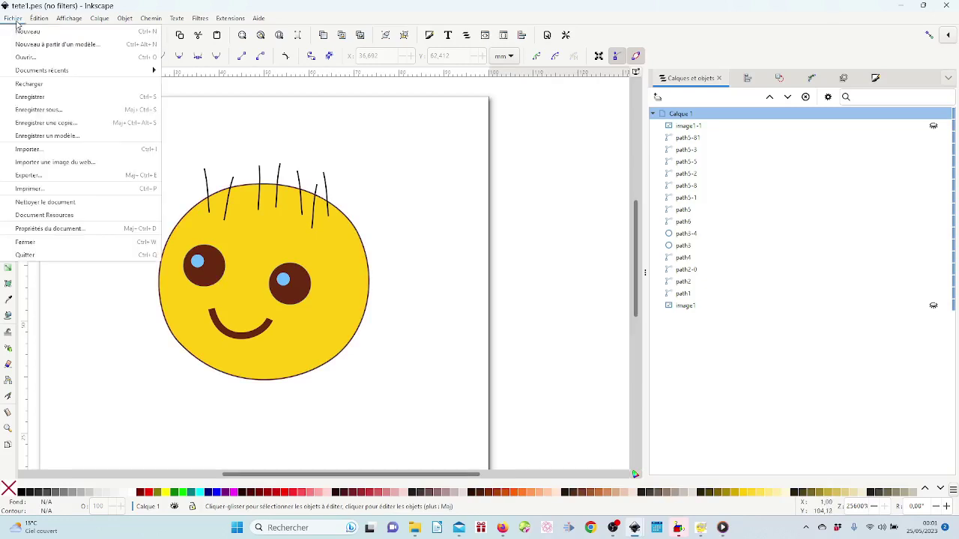
click(35, 111)
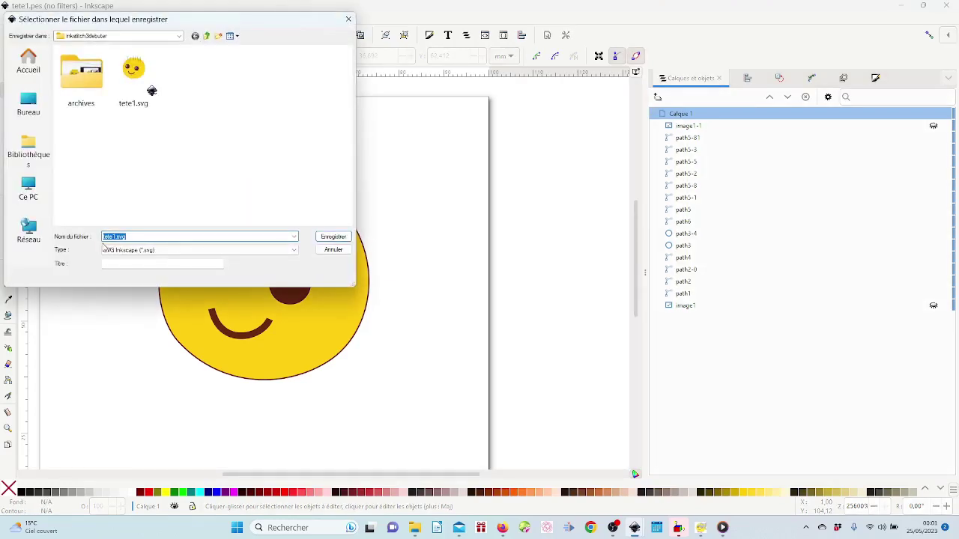
click(322, 239)
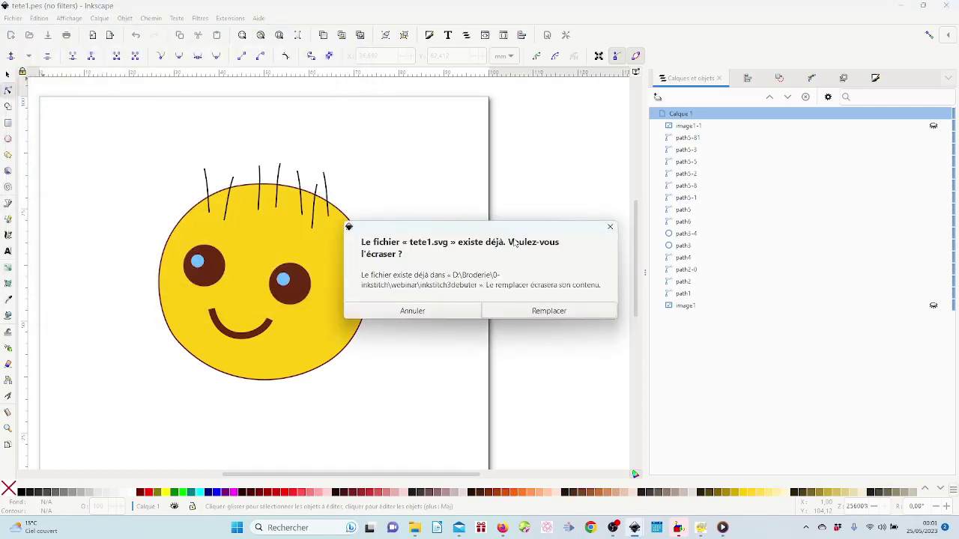
click(546, 314)
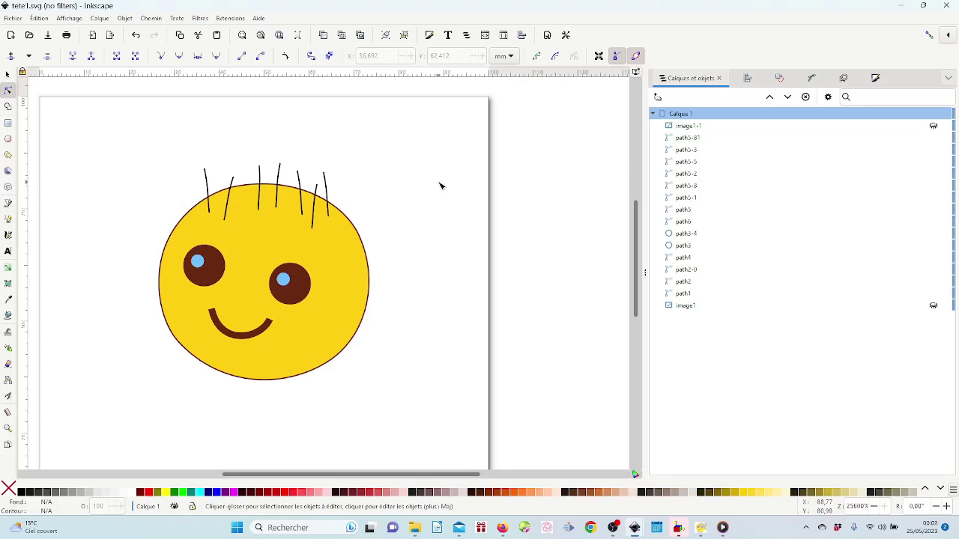
- Run the Ink/Stitch simulator on the whole design, raising the playback speed to 256 stitches per second
click(231, 18)
click(450, 245)
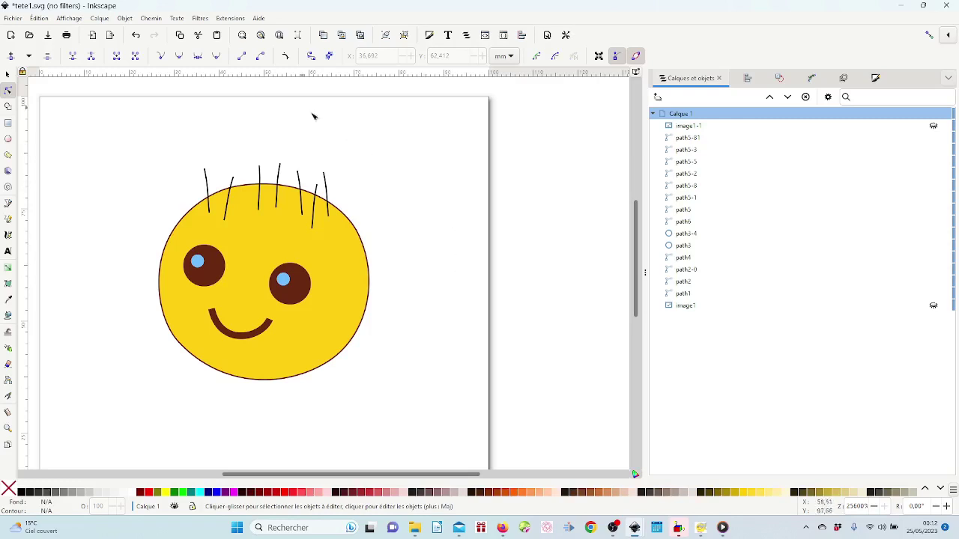
click(230, 18)
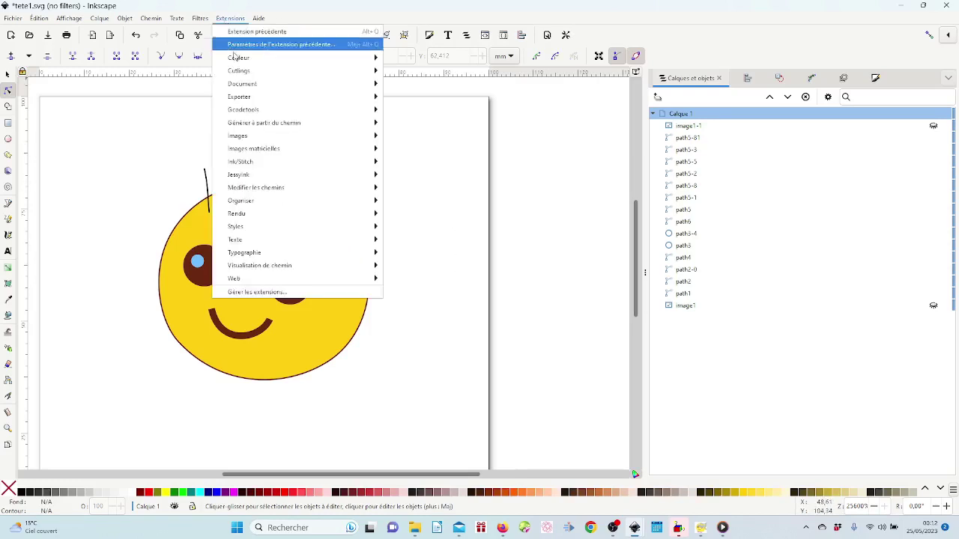
mouse_move(352, 163)
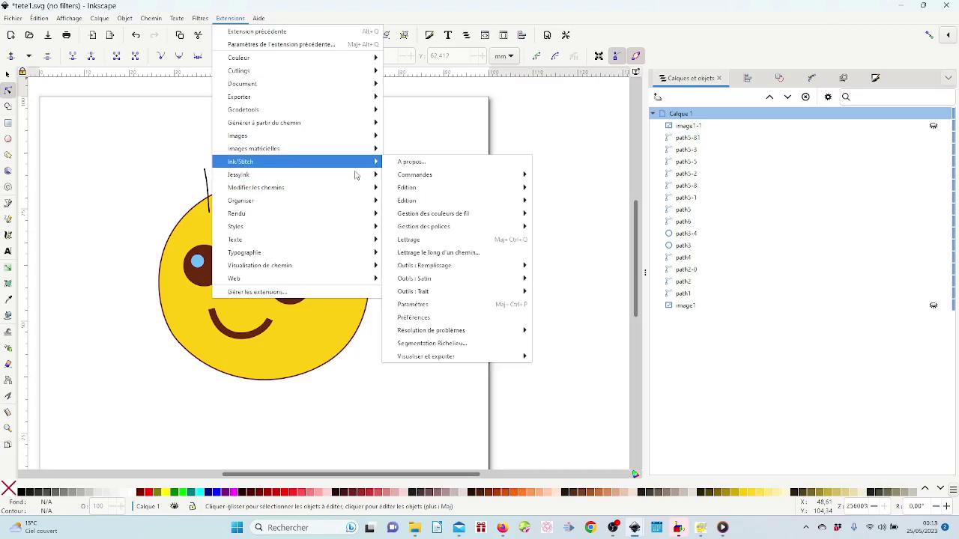
mouse_move(440, 363)
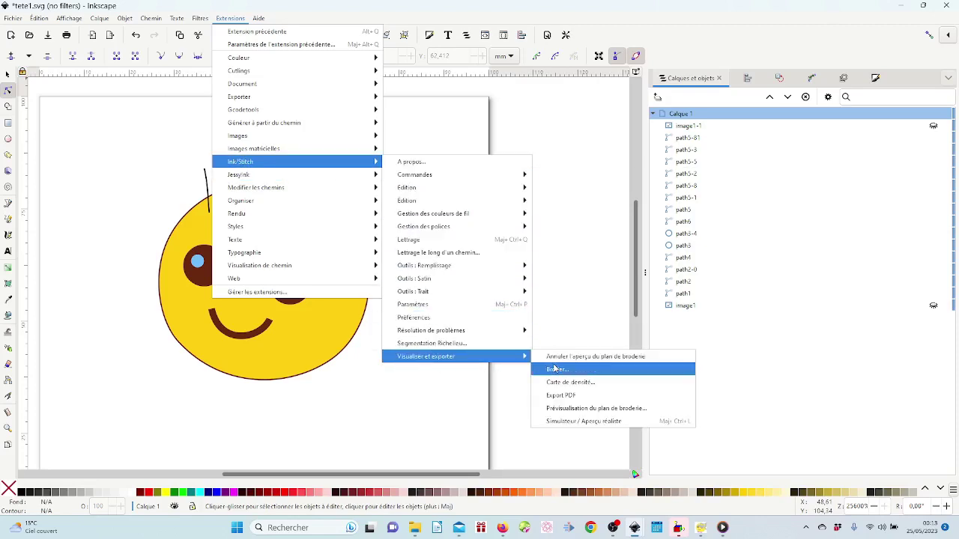
click(566, 421)
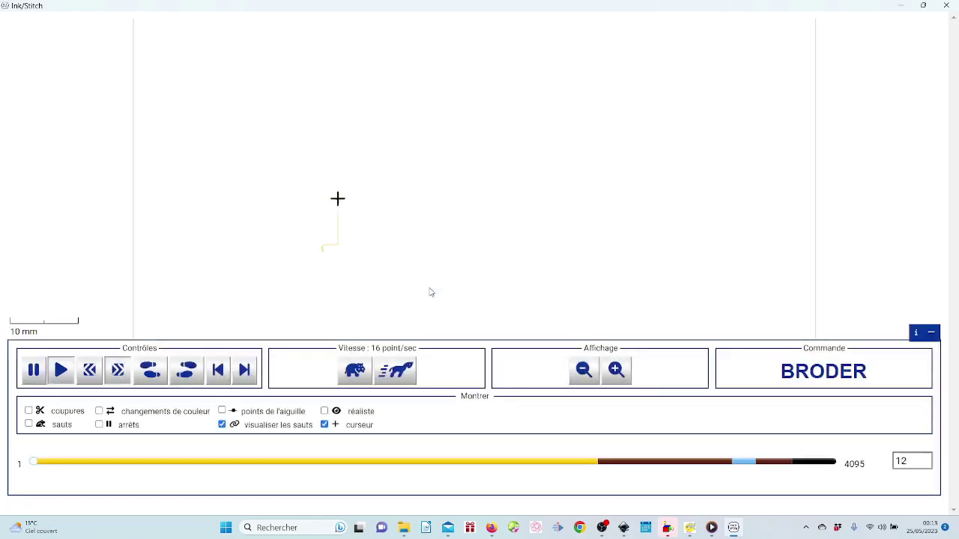
click(393, 379)
click(394, 378)
click(393, 378)
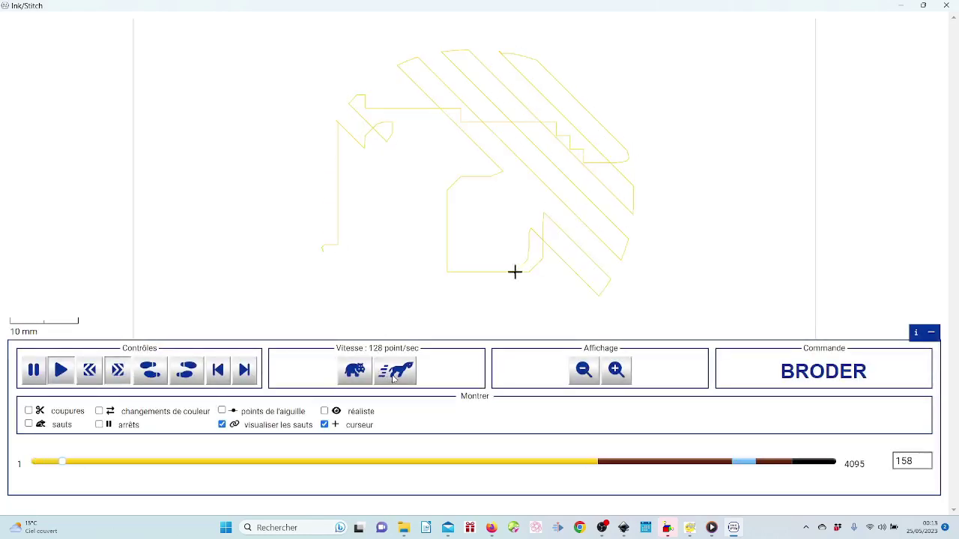
click(393, 378)
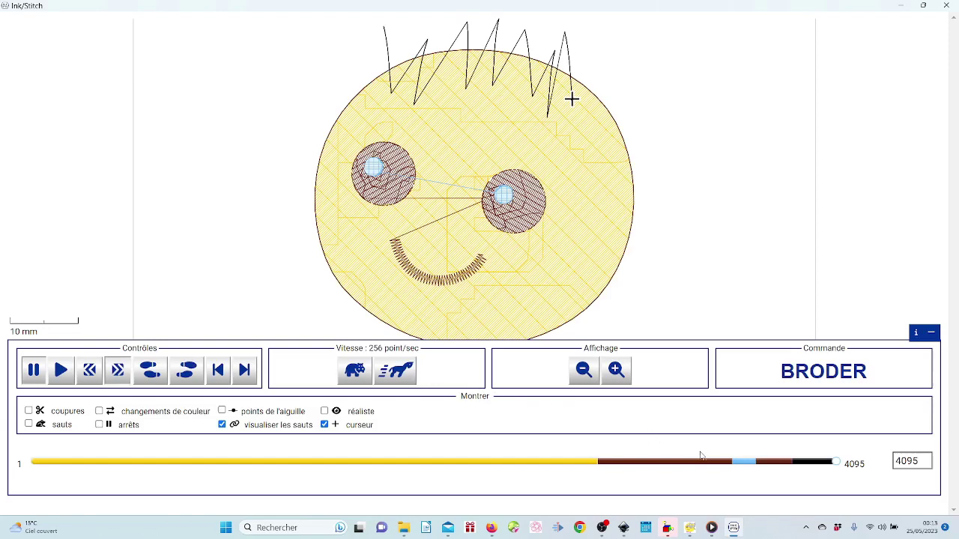
- Rewind the simulation to the right eye's filling around stitch 3345, advance it to the last stitch, and close the simulator
drag(836, 466, 687, 263)
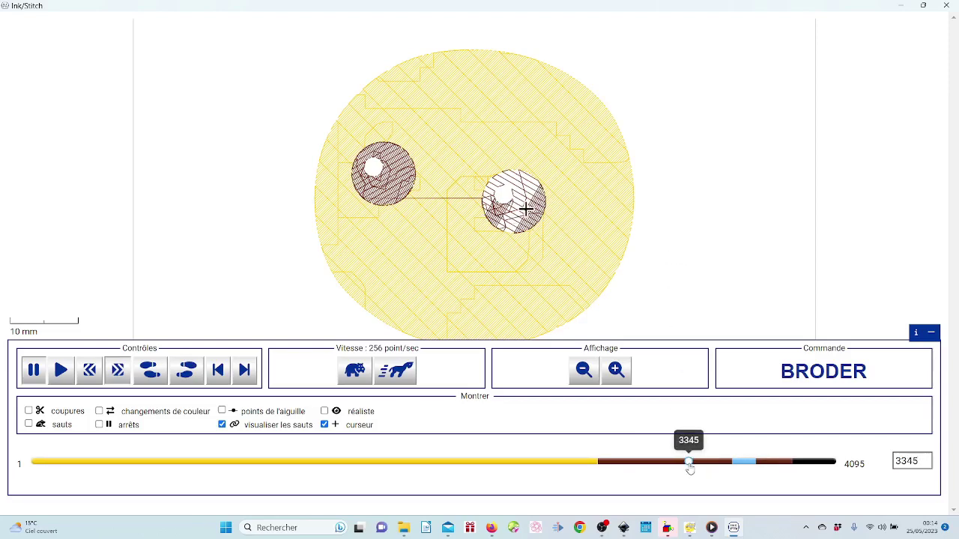
mouse_move(691, 463)
mouse_down()
mouse_move(789, 477)
mouse_move(800, 466)
mouse_move(851, 470)
mouse_up()
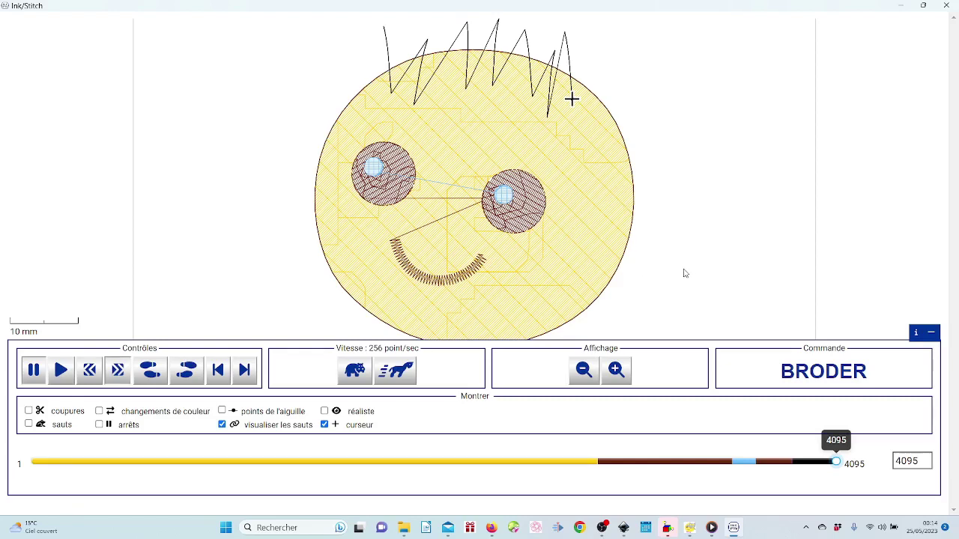
click(950, 6)
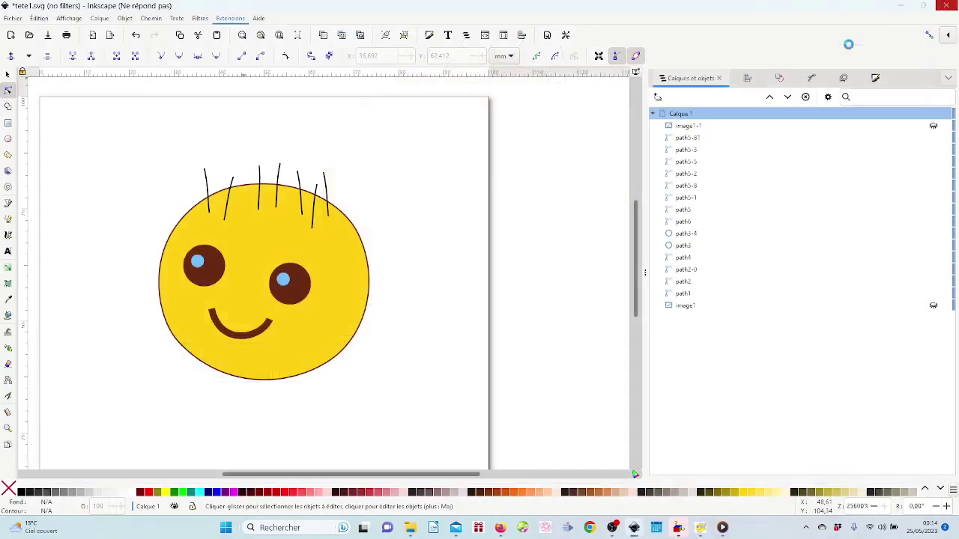